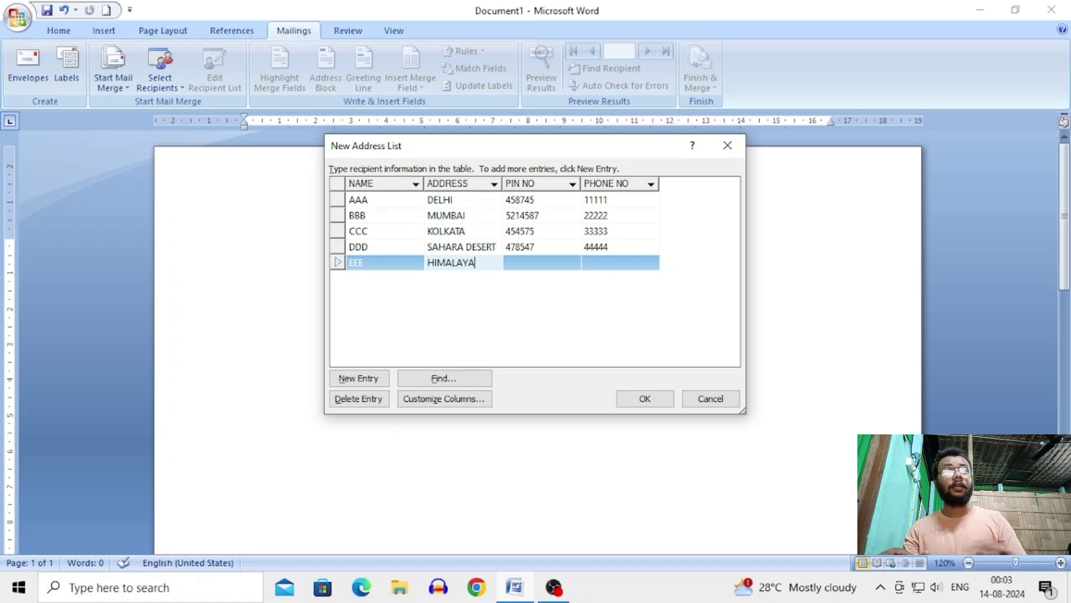
Step: Enter PIN NO 12345 and PHONE NO 55555 for the EEE entry
{"action": "key", "text": "Tab"}
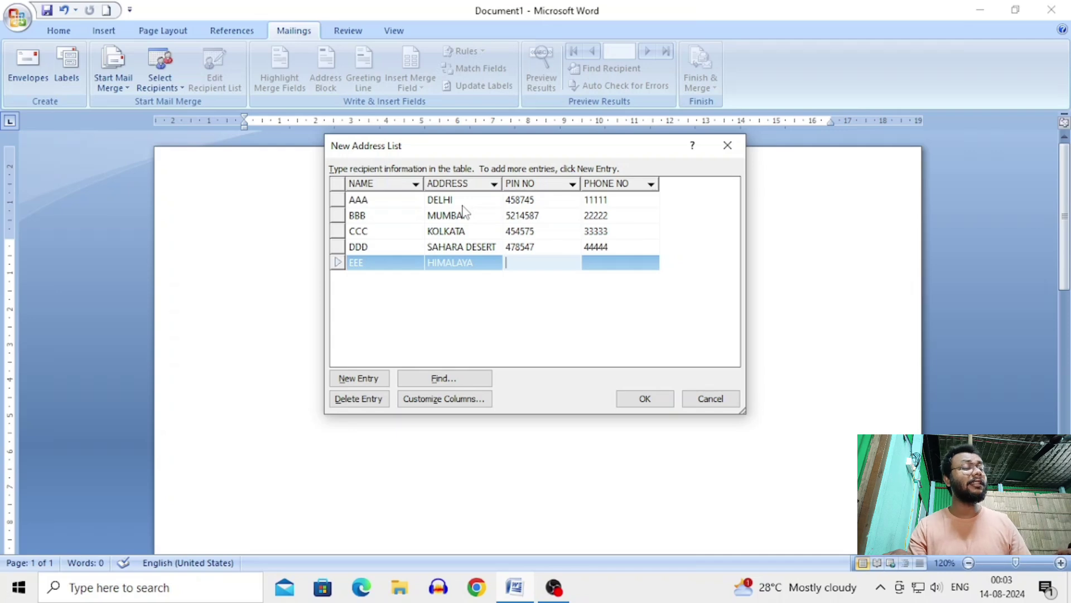
{"action": "type", "text": "12345"}
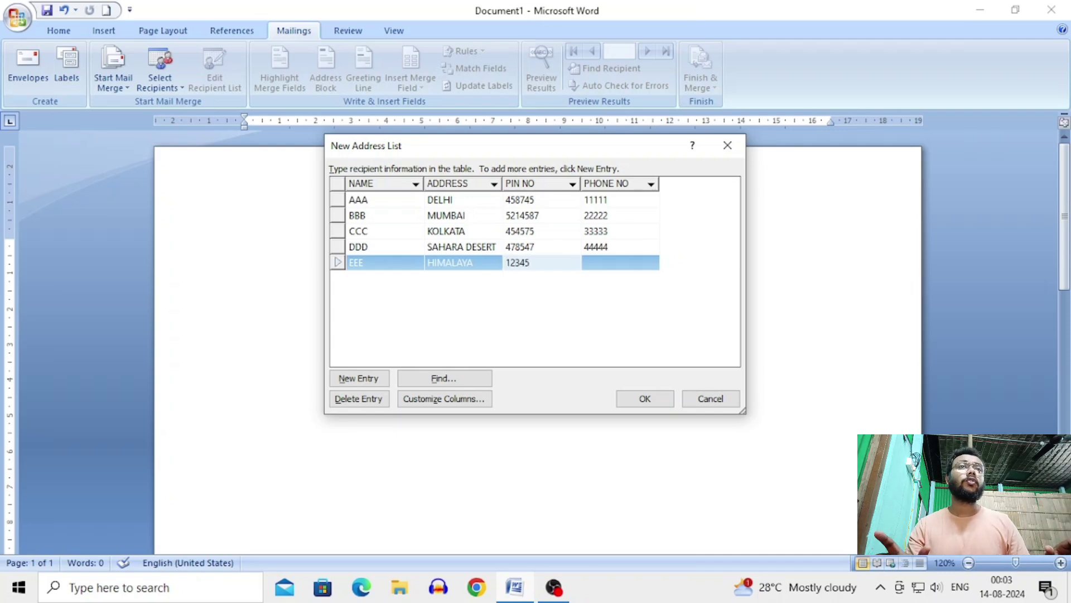
{"action": "key", "text": "Tab"}
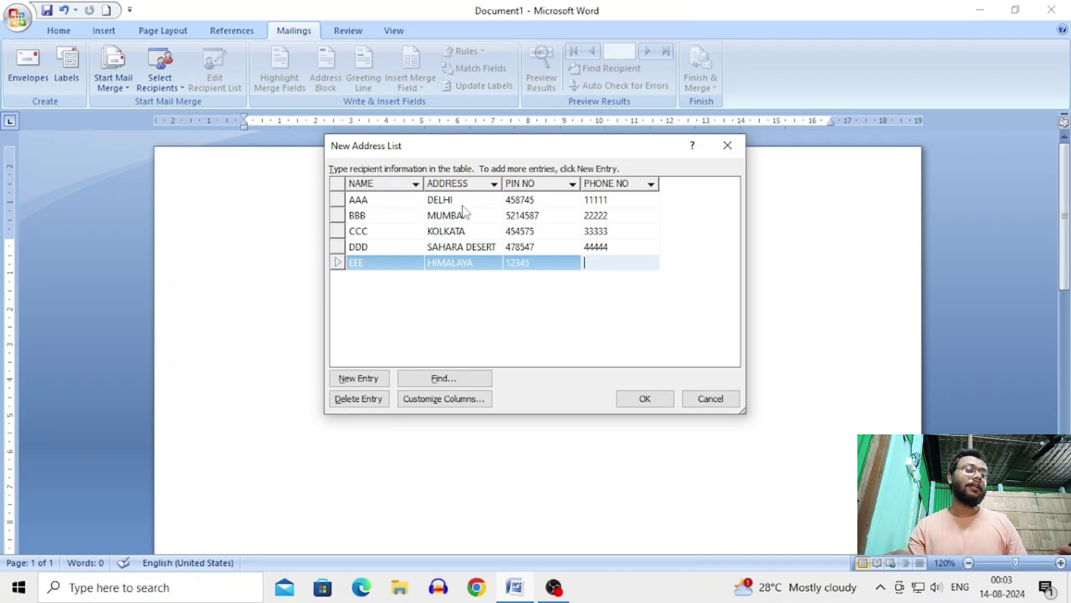
{"action": "type", "text": "55555"}
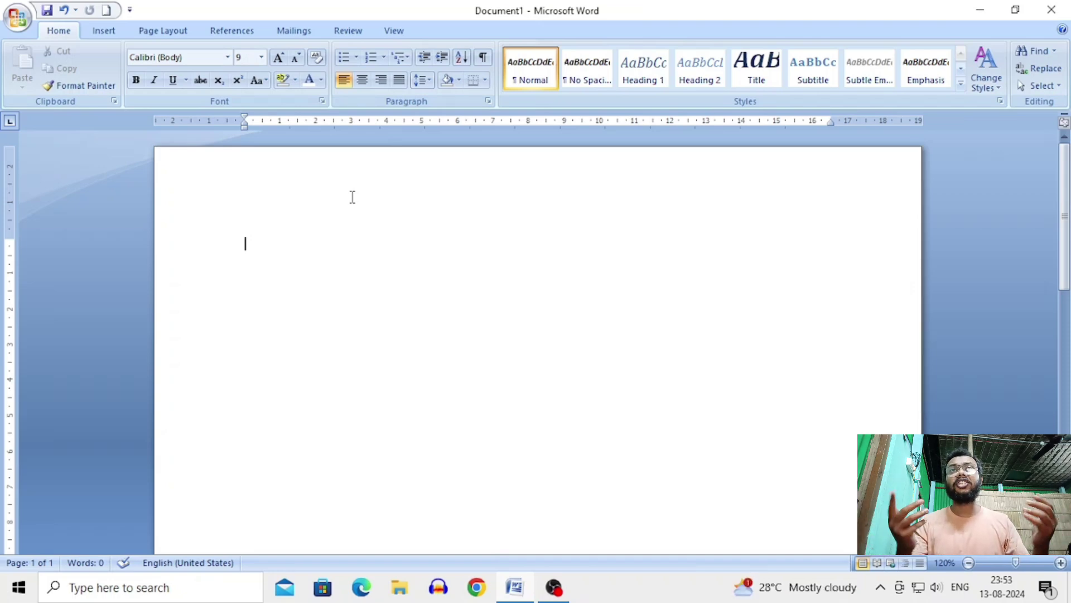
Step: Choose a dark font colour and type the 'To' line and the recipient's name
{"action": "left_click", "coordinate": [322, 80]}
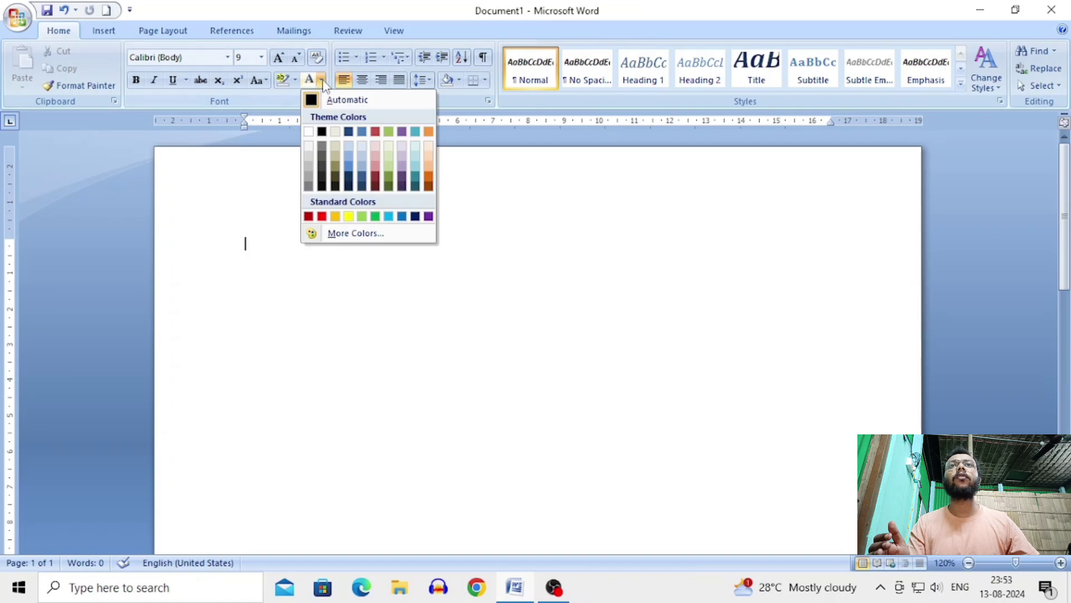
{"action": "left_click", "coordinate": [322, 132]}
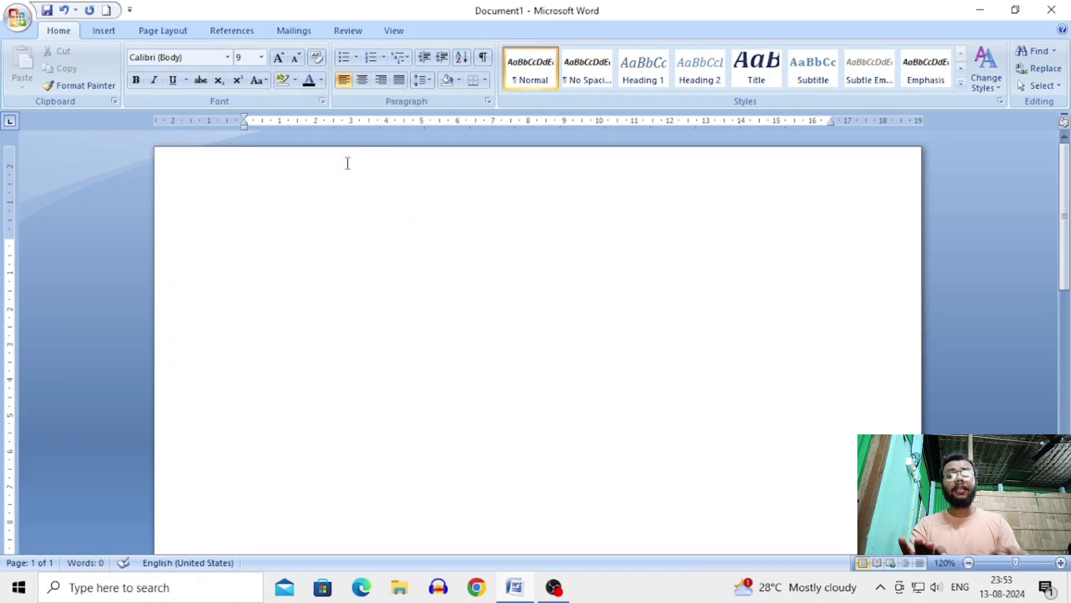
{"action": "type", "text": "to"}
{"action": "key", "text": "Return"}
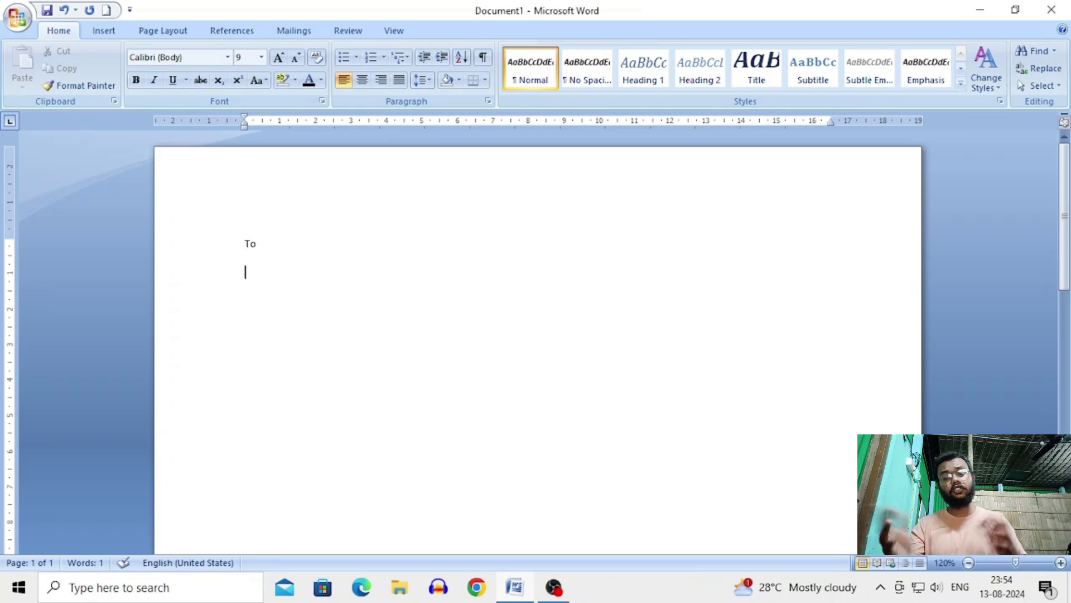
{"action": "type", "text": "subh ar"}
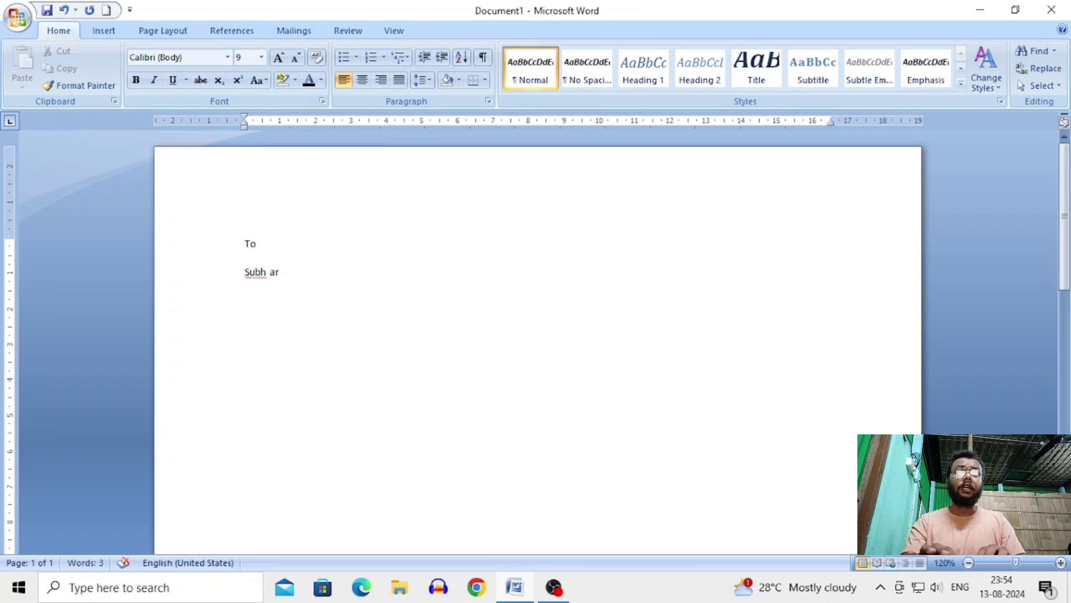
{"action": "type", "text": "my"}
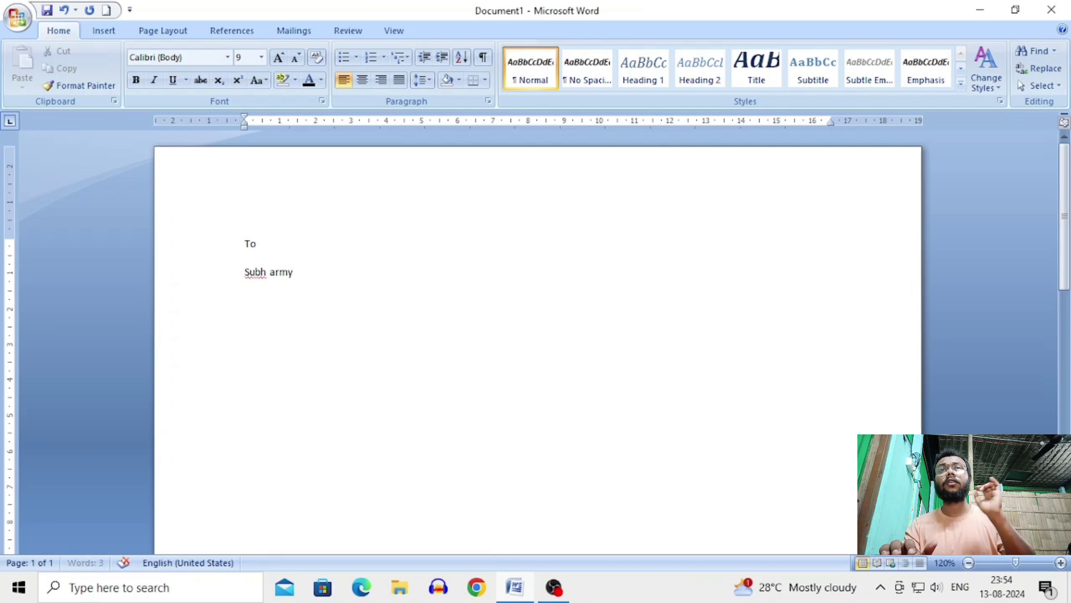
{"action": "key", "text": "Return"}
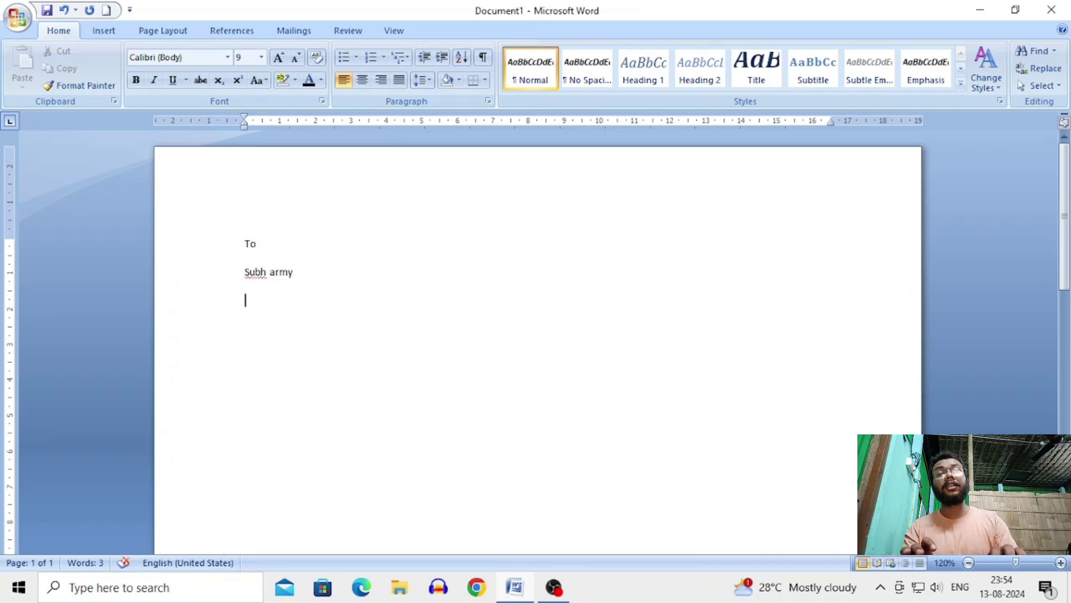
Step: Add the recipient's town and 'pin no.-' PIN code lines below the name
{"action": "type", "text": "coo"}
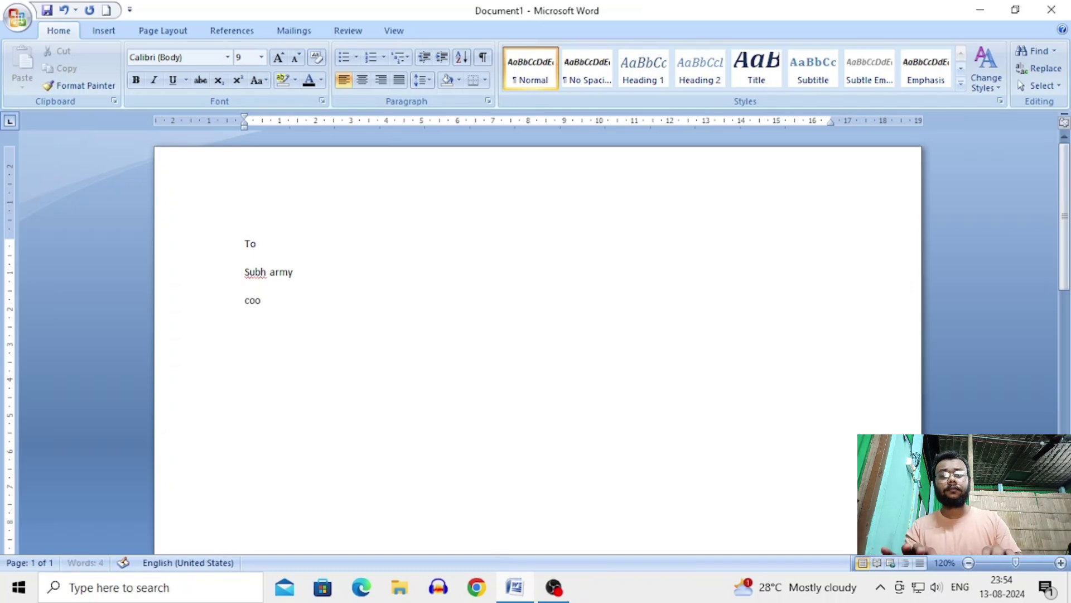
{"action": "type", "text": "ch behar"}
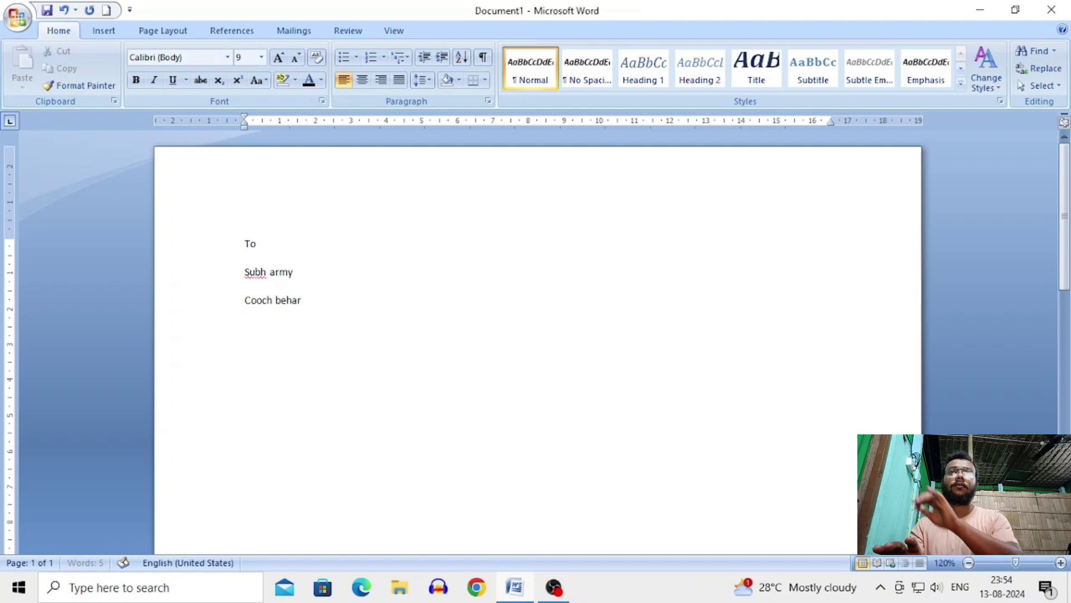
{"action": "key", "text": "Return"}
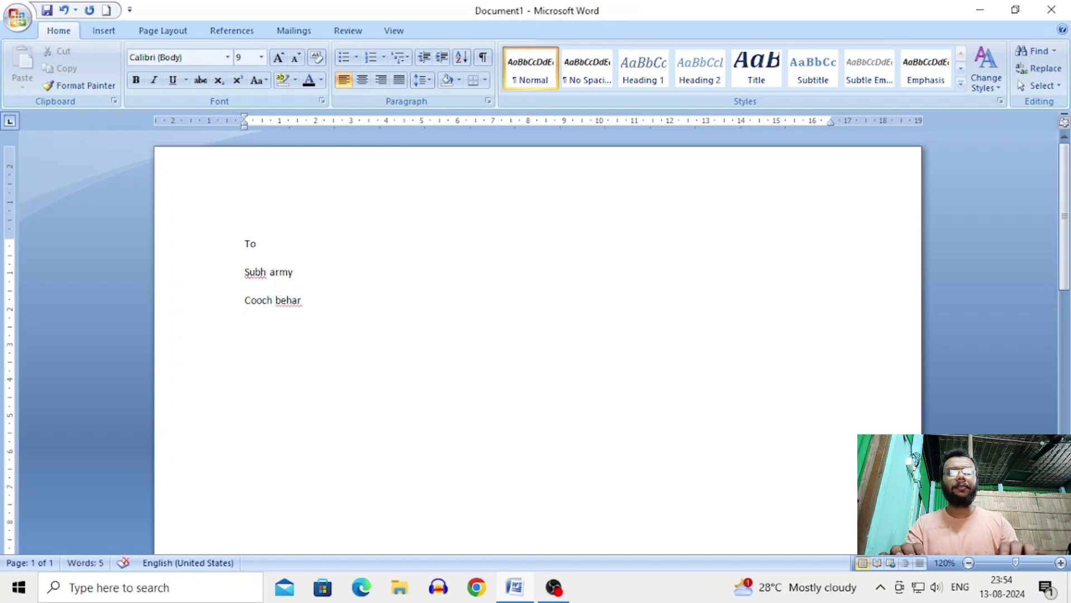
{"action": "type", "text": "pin no."}
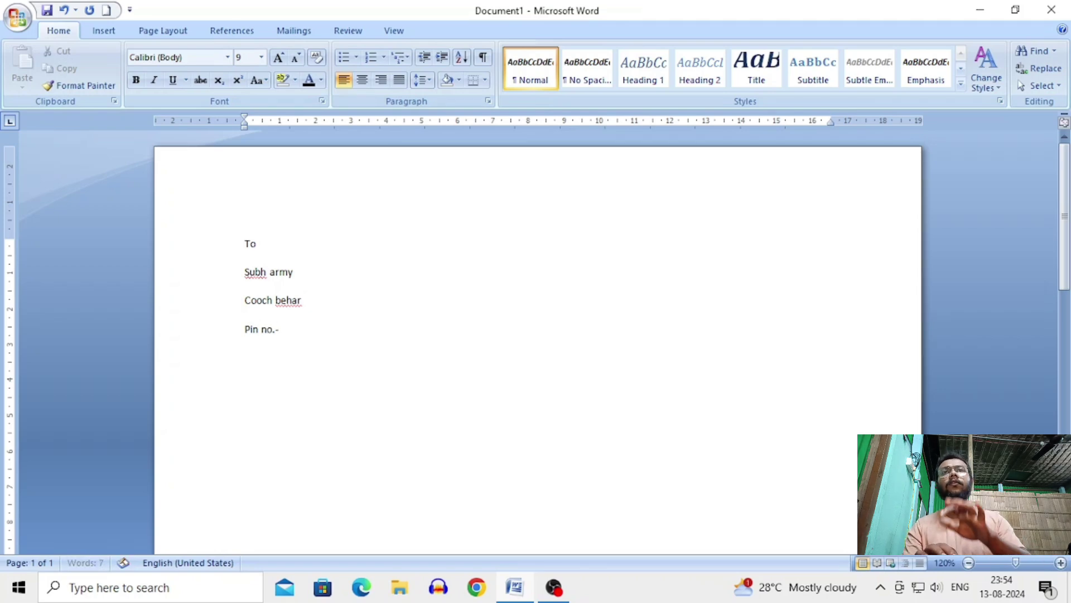
{"action": "type", "text": "-"}
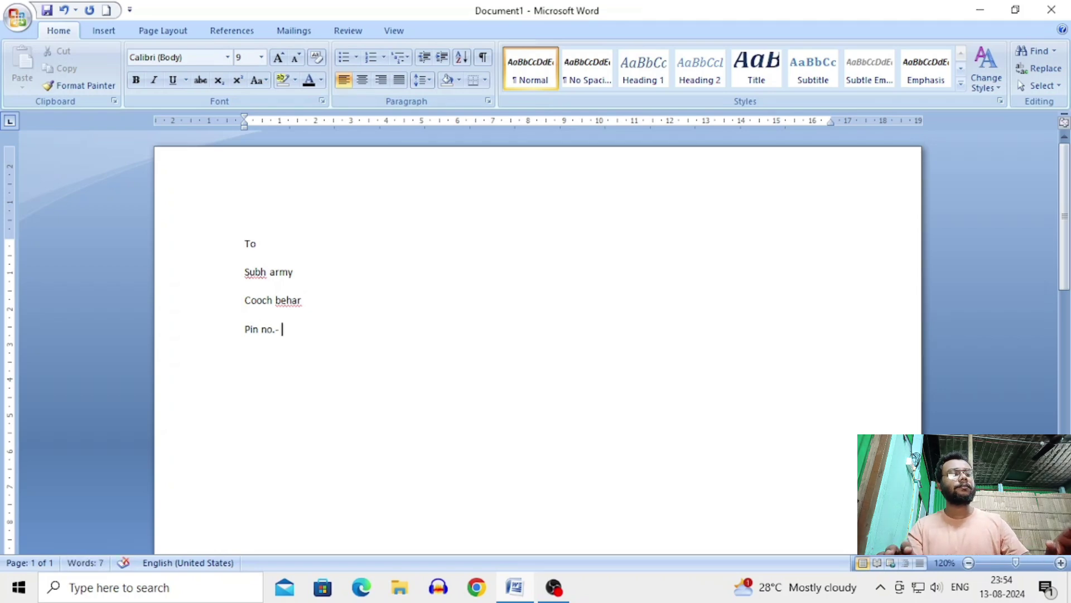
{"action": "type", "text": " 745216"}
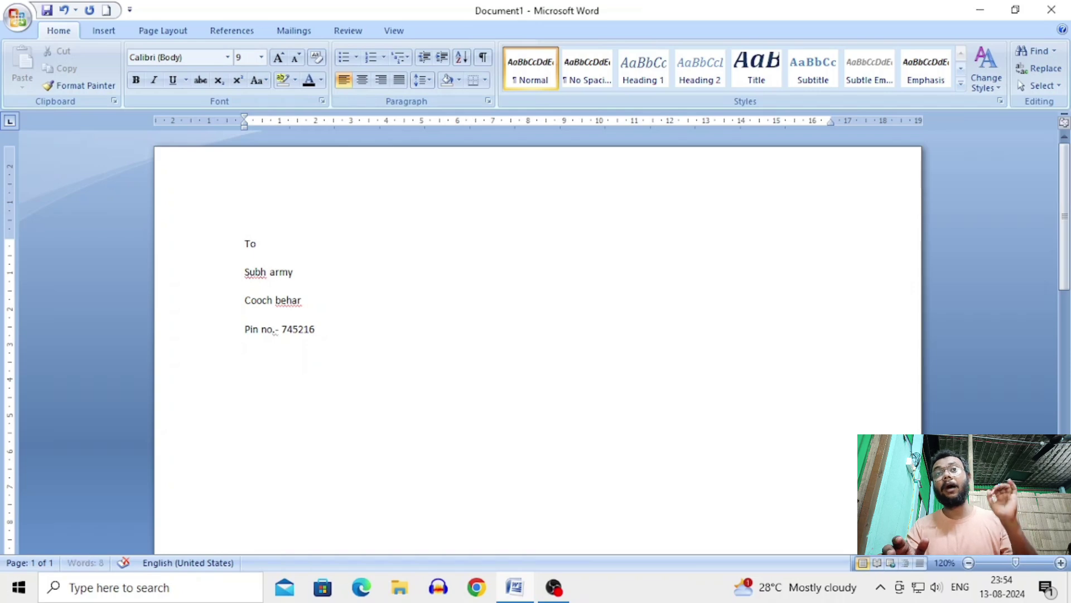
{"action": "key", "text": "Return"}
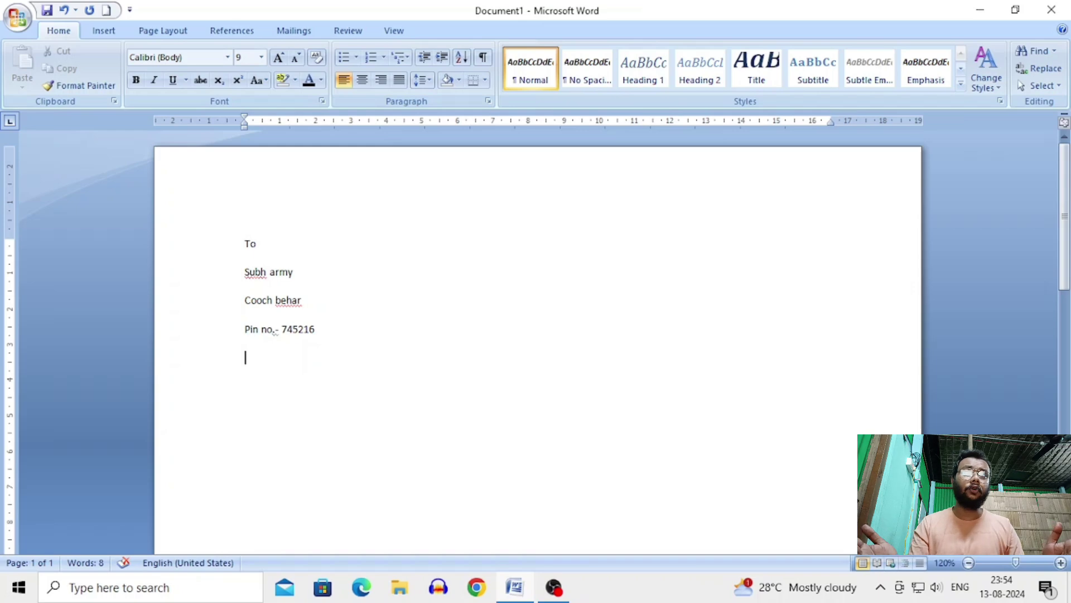
Step: Generate three sample paragraphs with =rand() below the PIN line, then select all the letter text
{"action": "type", "text": "=rand"}
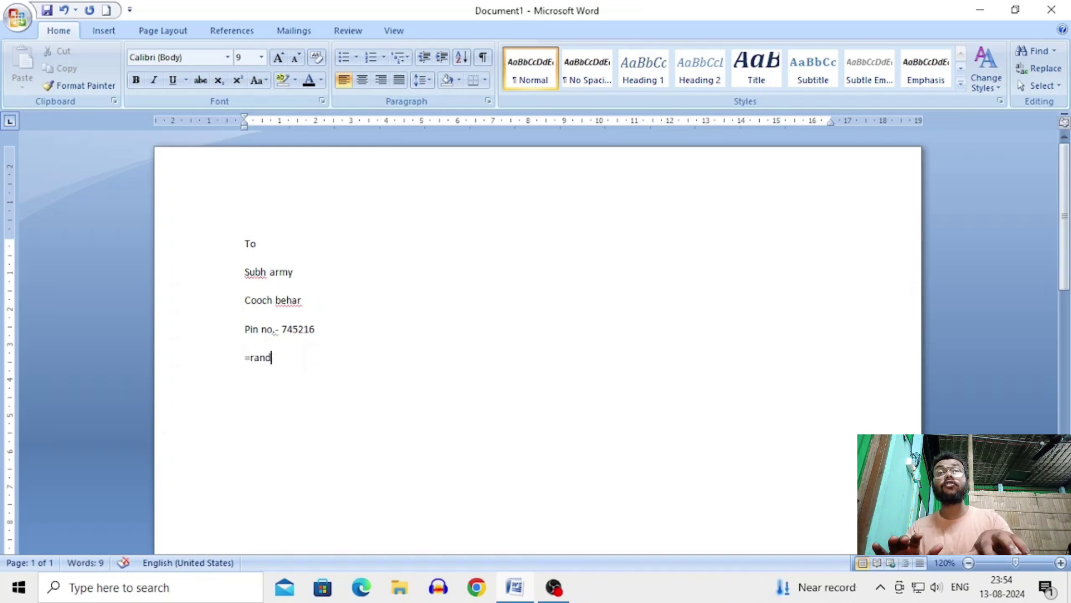
{"action": "type", "text": "()"}
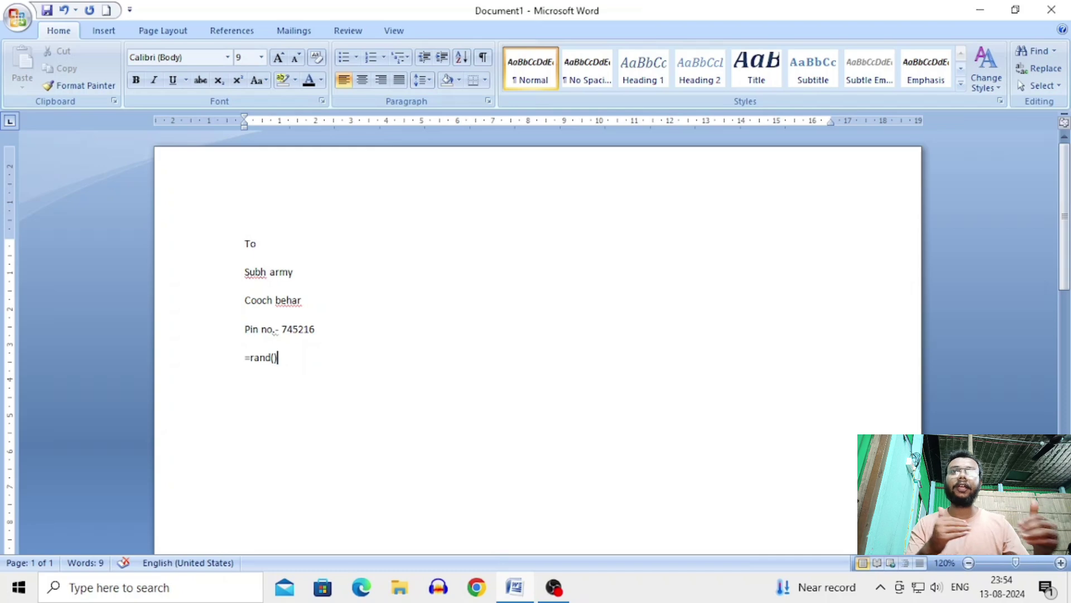
{"action": "key", "text": "Return"}
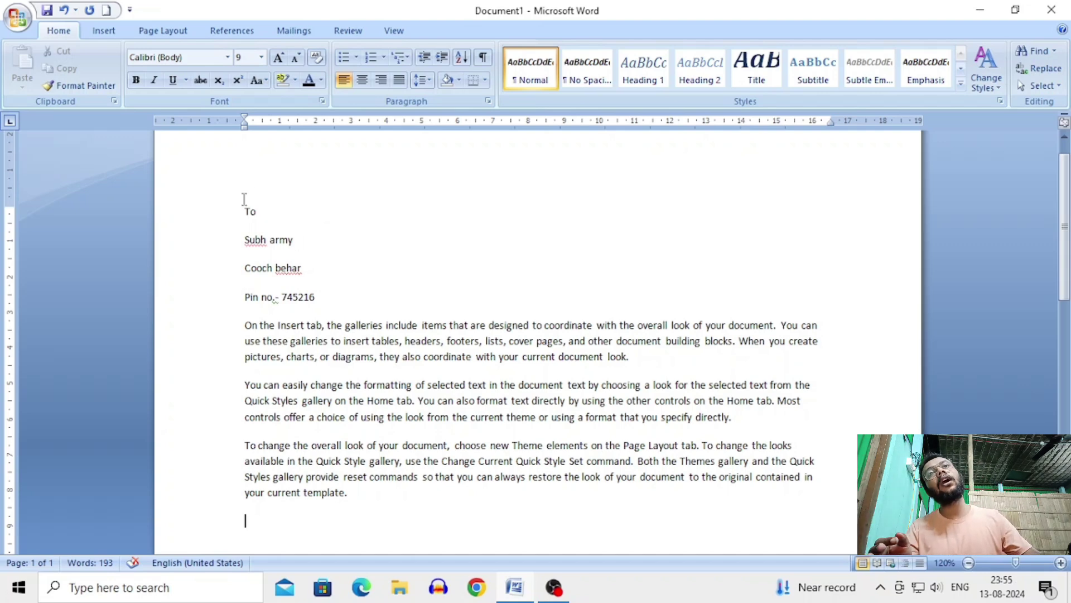
{"action": "left_click_drag", "start_coordinate": [244, 198], "coordinate": [605, 515]}
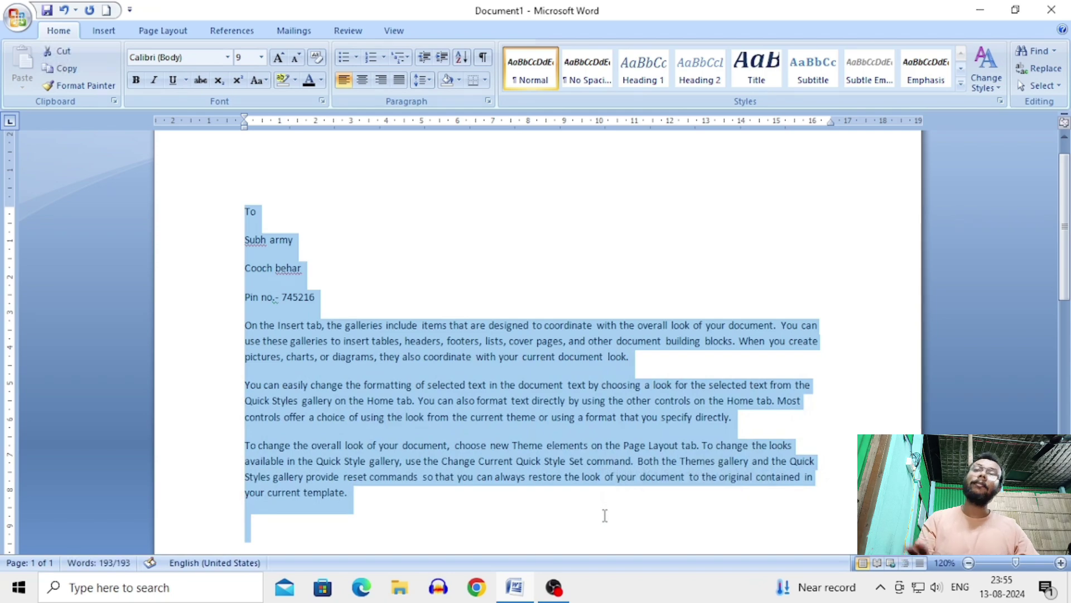
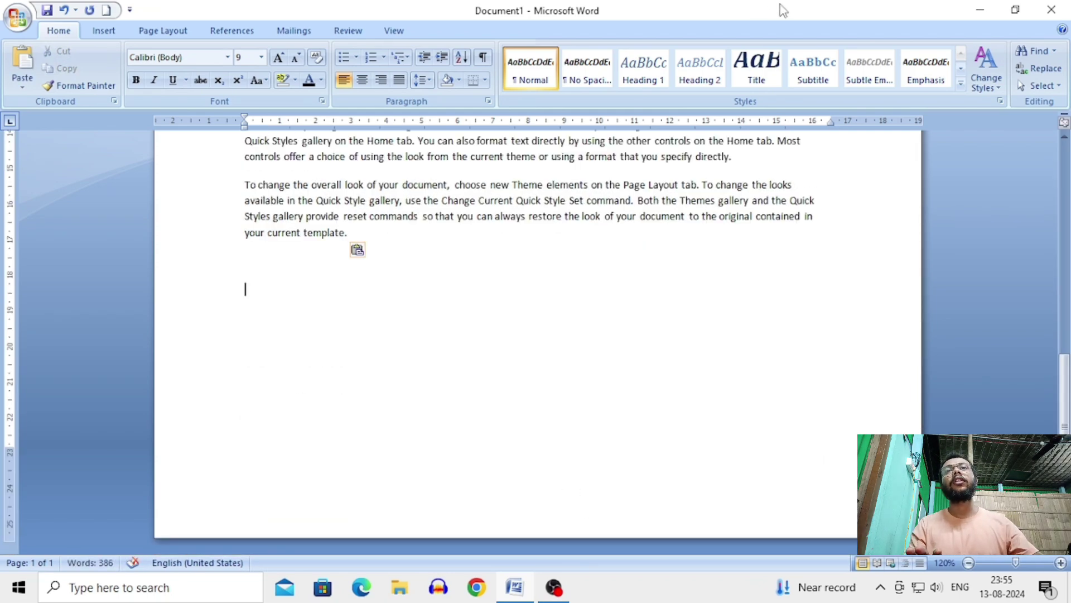
Step: Paste a second copy of the whole letter at the end of the document
{"action": "type", "text": "To Subh army Cooch behar Pin no.- 745216 On the Insert tab, the galleries include items that are designed to coordinate with the overall look of your document. You can use these galleries to insert tables, headers, footers, lists, cover pages, and other document building blocks. When you create pictures, charts, or diagrams, they also coordinate with your current document look. You can easily change the formatting of selected text in the document text by choosing a look for the selected text from the Quick Styles gallery on the Home tab. You can also format text directly by using the other controls on the Home tab. Most controls offer a choice of using the look from the current theme or using a format that you specify directly. To change the overall look of your document, choose new Theme elements on the Page Layout tab. To change the looks available in the Quick Style gallery, use the Change Current Quick Style Set command. Both the Themes gallery and the Quick Styles gallery provide reset commands so that you can always restore the look of your document to the original contained in your current template."}
{"action": "scroll", "coordinate": [449, 177], "scroll_direction": "up", "scroll_amount": 3}
{"action": "scroll", "coordinate": [450, 182], "scroll_direction": "down", "scroll_amount": 1}
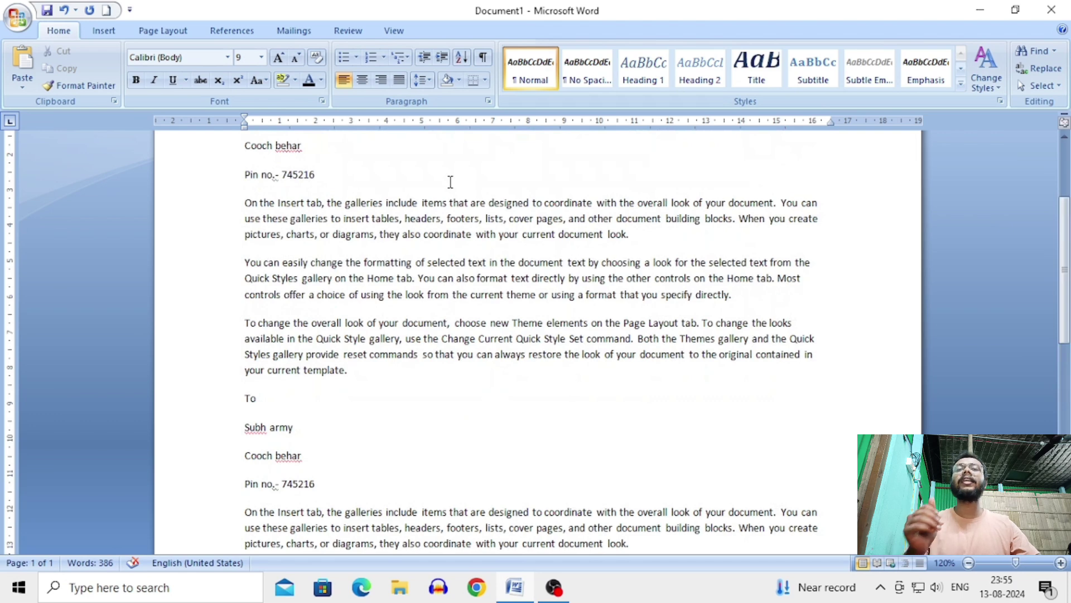
{"action": "scroll", "coordinate": [479, 230], "scroll_direction": "up", "scroll_amount": 4}
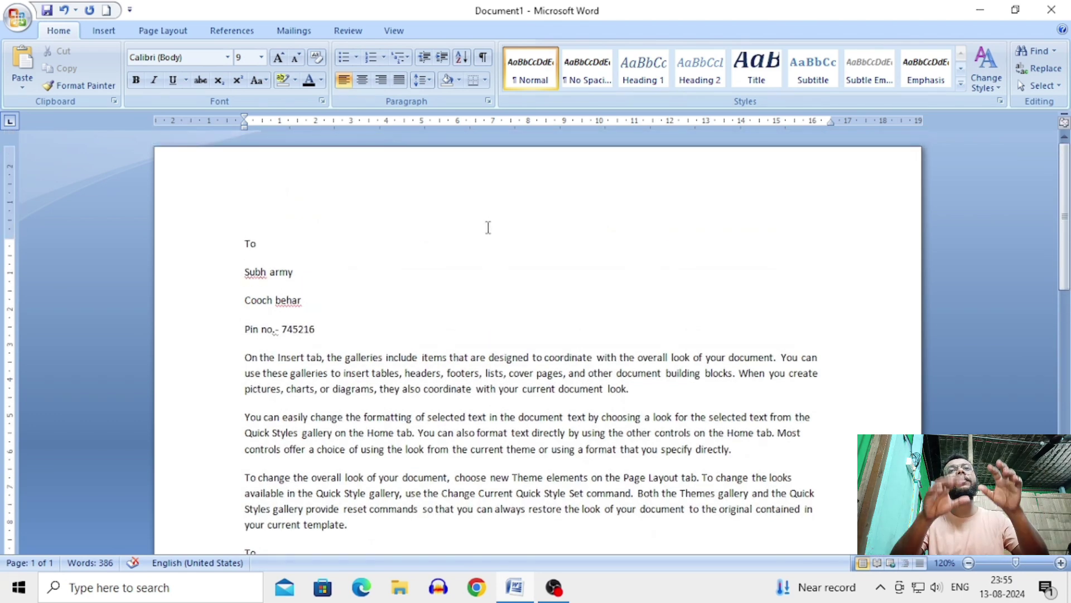
{"action": "scroll", "coordinate": [433, 363], "scroll_direction": "down", "scroll_amount": 5}
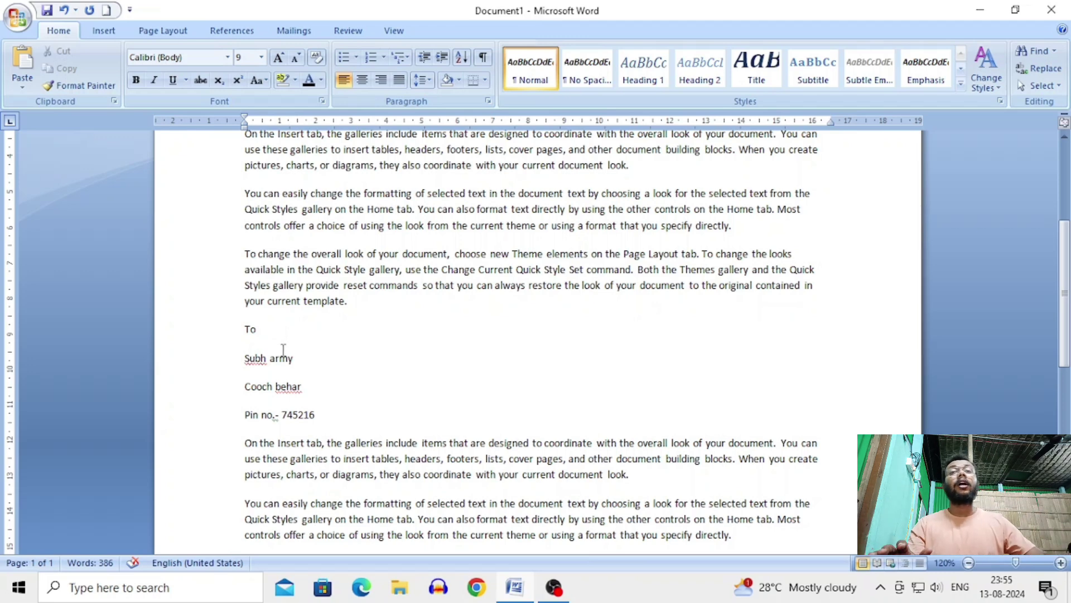
{"action": "scroll", "coordinate": [285, 349], "scroll_direction": "down", "scroll_amount": 8}
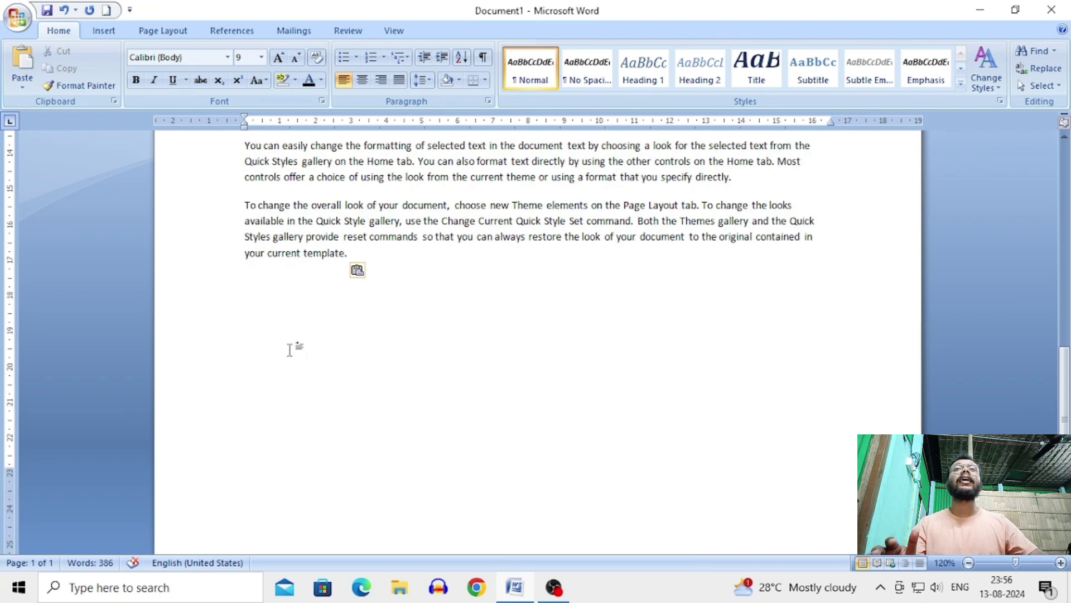
{"action": "scroll", "coordinate": [290, 350], "scroll_direction": "up", "scroll_amount": 12}
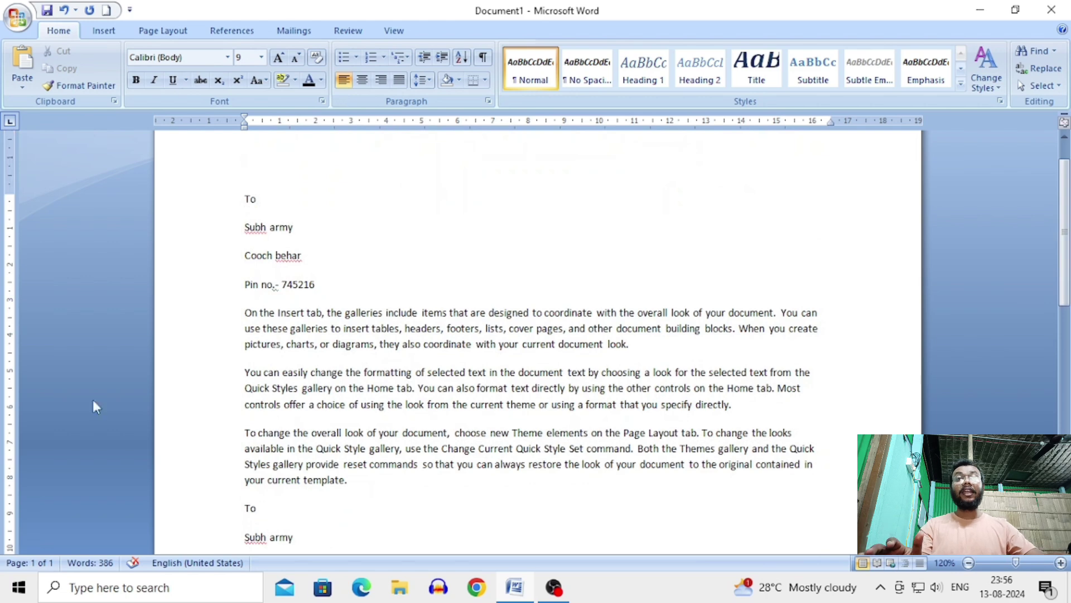
{"action": "scroll", "coordinate": [403, 515], "scroll_direction": "down", "scroll_amount": 3}
{"action": "scroll", "coordinate": [403, 514], "scroll_direction": "down", "scroll_amount": 4}
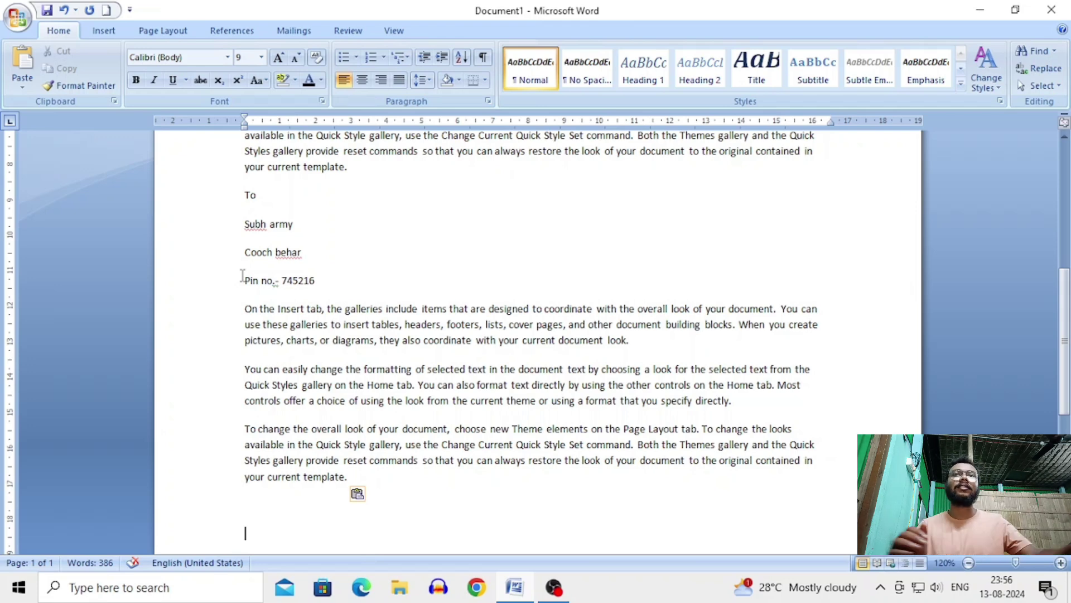
Step: Insert blank lines and a Ctrl+Enter page break before the second 'To' line
{"action": "left_click", "coordinate": [240, 195]}
{"action": "key", "text": "Return"}
{"action": "key", "text": "Return"}
{"action": "key", "text": "Return"}
{"action": "key", "text": "Return"}
{"action": "key", "text": "Return"}
{"action": "key", "text": "Return"}
{"action": "key", "text": "Return"}
{"action": "key", "text": "Return"}
{"action": "key", "text": "Return"}
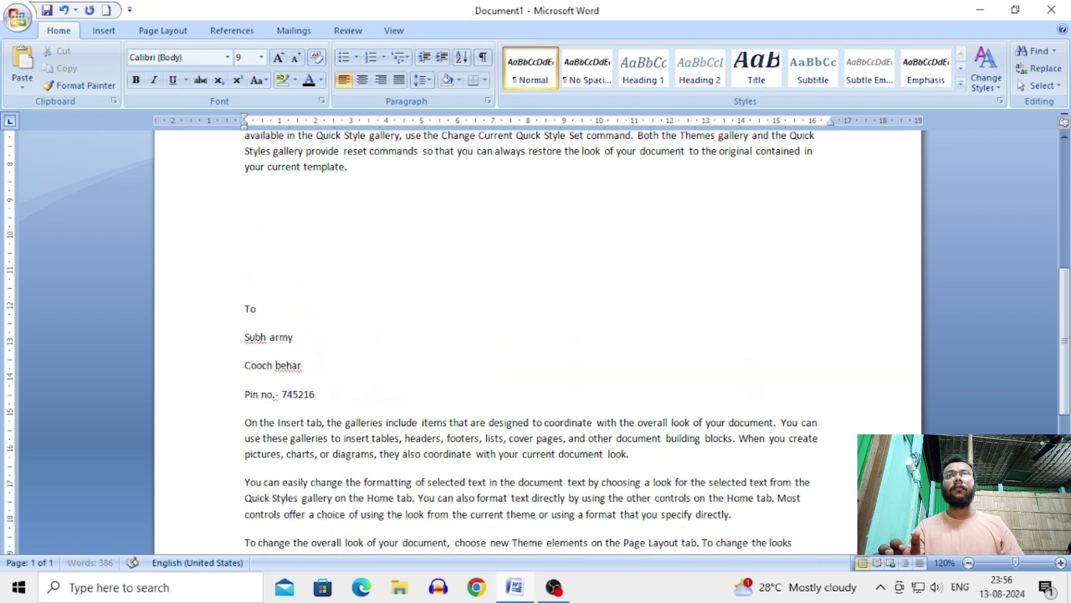
{"action": "key", "text": "Return"}
{"action": "key", "text": "Return"}
{"action": "key", "text": "Return"}
{"action": "key", "text": "Return"}
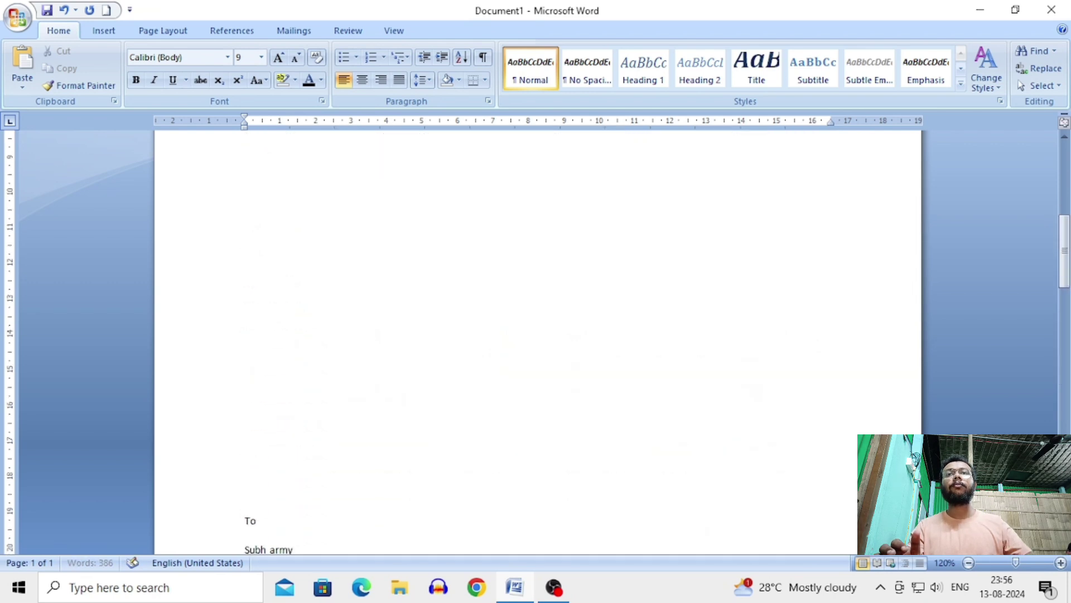
{"action": "scroll", "coordinate": [266, 274], "scroll_direction": "down", "scroll_amount": 3}
{"action": "scroll", "coordinate": [266, 273], "scroll_direction": "down", "scroll_amount": 4}
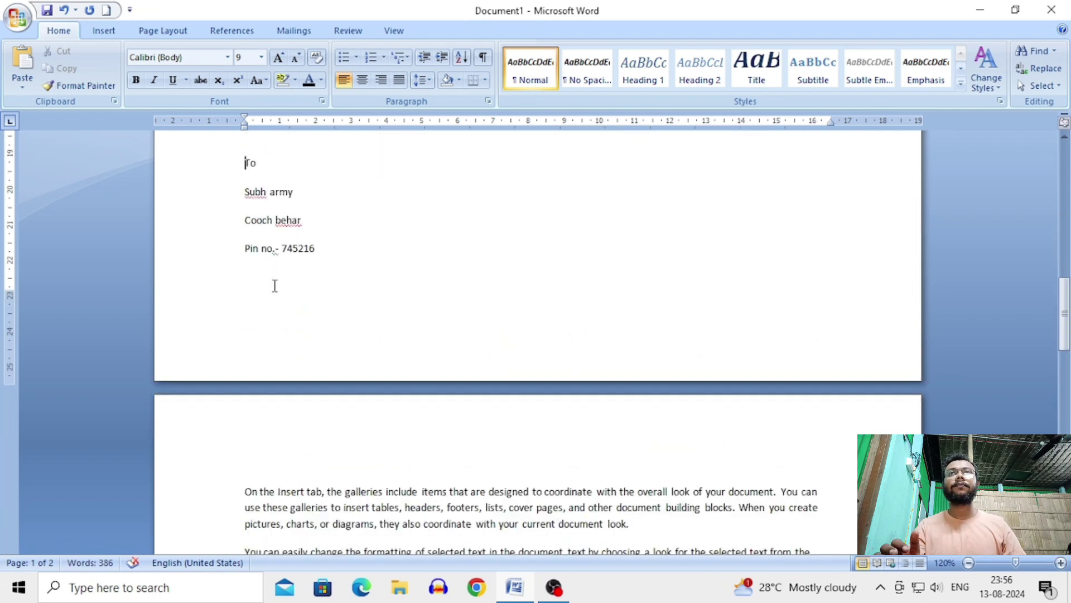
{"action": "key", "text": "Return"}
{"action": "key", "text": "Return"}
{"action": "key", "text": "Return"}
{"action": "key", "text": "Return"}
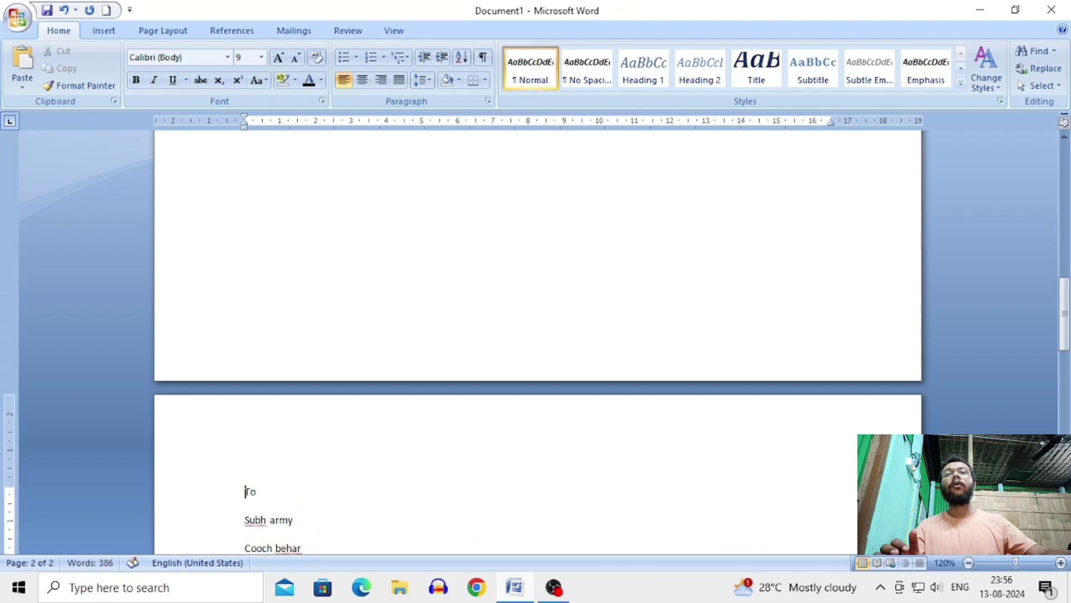
{"action": "scroll", "coordinate": [290, 316], "scroll_direction": "down", "scroll_amount": 5}
{"action": "scroll", "coordinate": [316, 350], "scroll_direction": "down", "scroll_amount": 3}
{"action": "scroll", "coordinate": [316, 351], "scroll_direction": "up", "scroll_amount": 10}
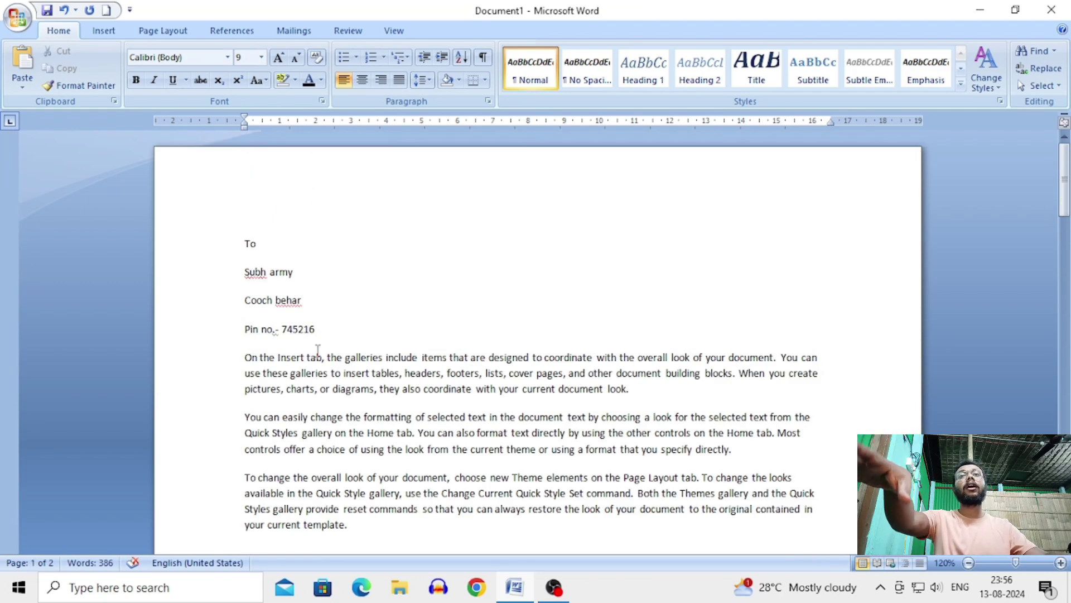
{"action": "scroll", "coordinate": [313, 348], "scroll_direction": "up", "scroll_amount": 5}
{"action": "scroll", "coordinate": [310, 347], "scroll_direction": "down", "scroll_amount": 7}
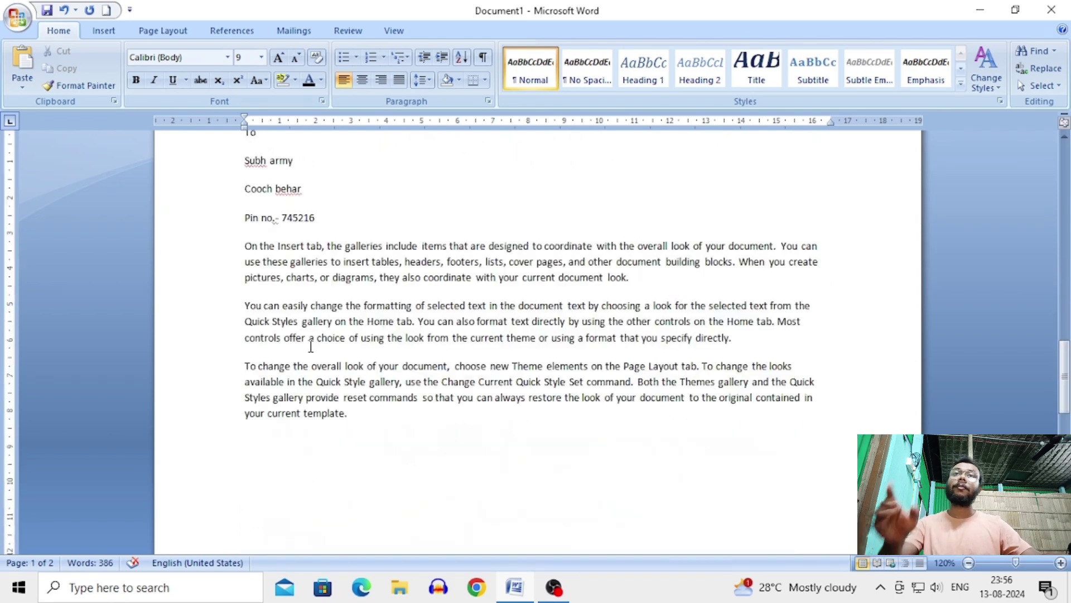
{"action": "scroll", "coordinate": [311, 346], "scroll_direction": "up", "scroll_amount": 10}
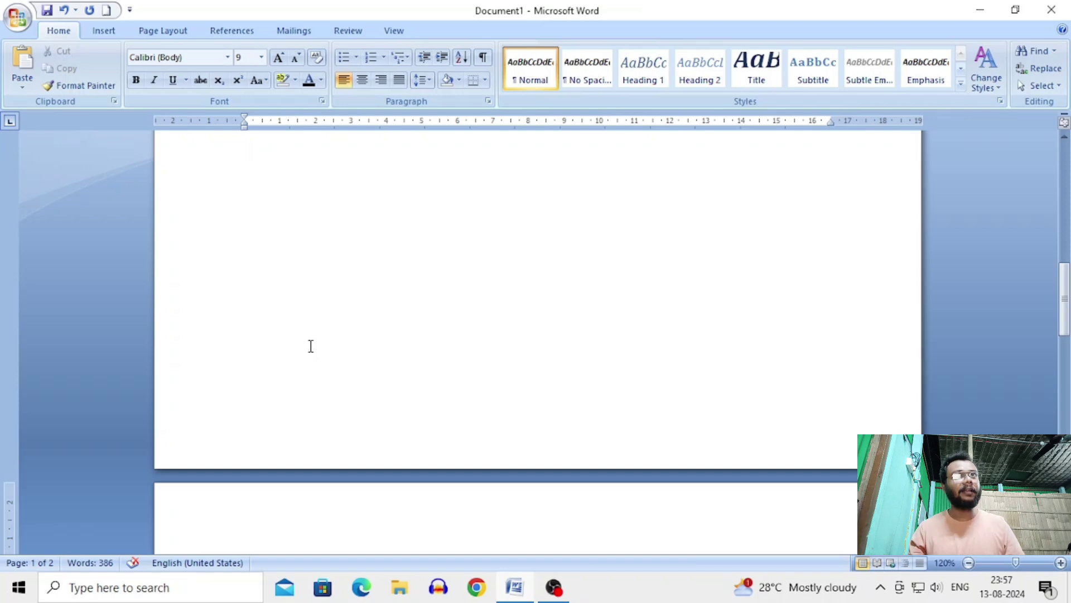
{"action": "scroll", "coordinate": [311, 346], "scroll_direction": "up", "scroll_amount": 10}
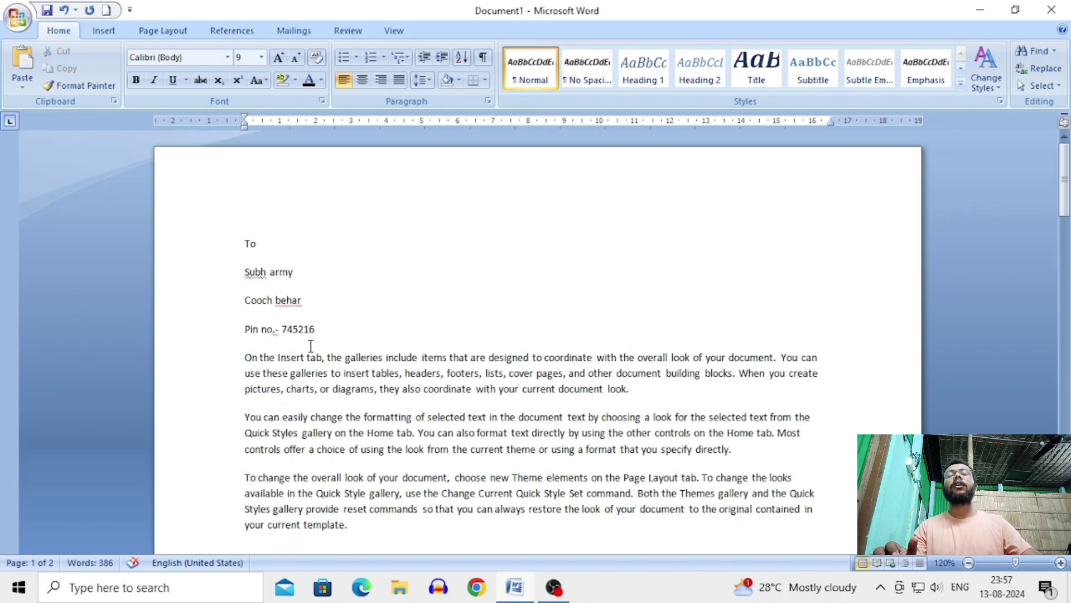
{"action": "key", "text": "ctrl+Return"}
Step: Replace the recipient name under 'To' in the second letter with 'abc'
{"action": "scroll", "coordinate": [311, 346], "scroll_direction": "down", "scroll_amount": 15}
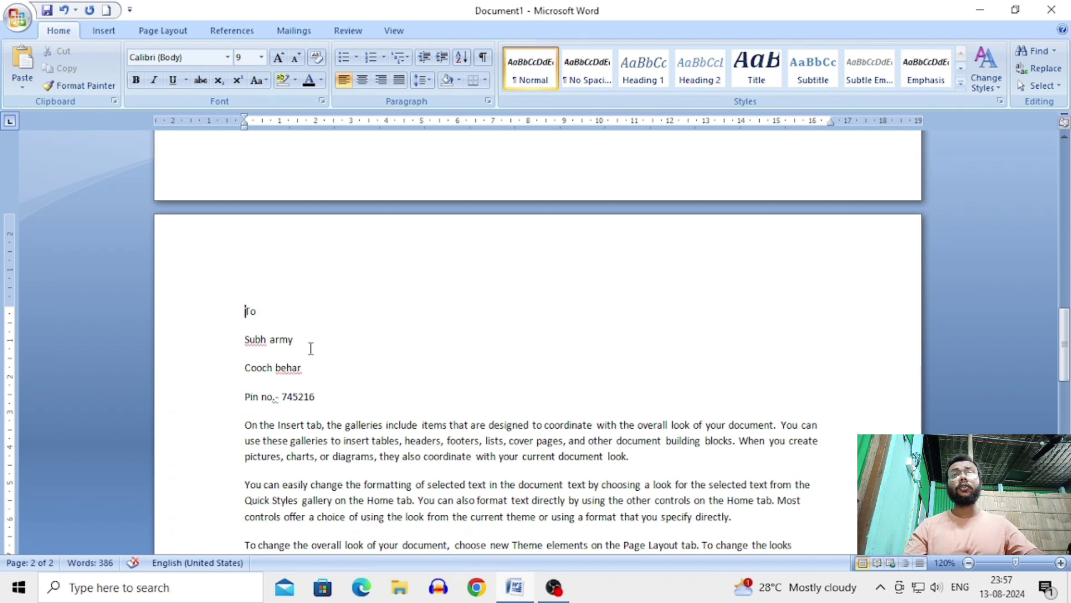
{"action": "left_click_drag", "start_coordinate": [310, 346], "coordinate": [228, 342]}
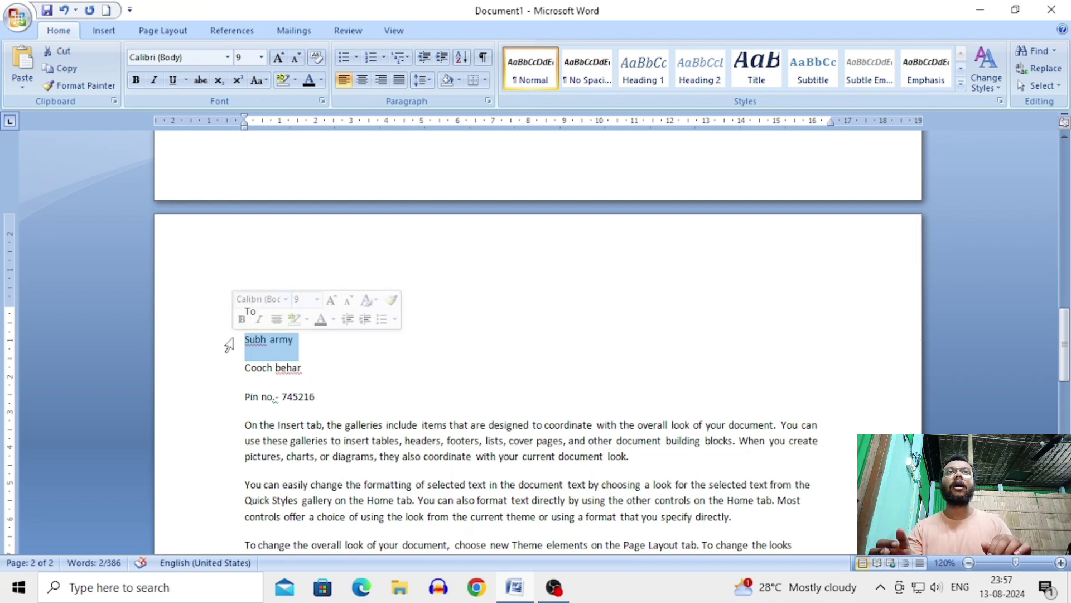
{"action": "type", "text": "abc"}
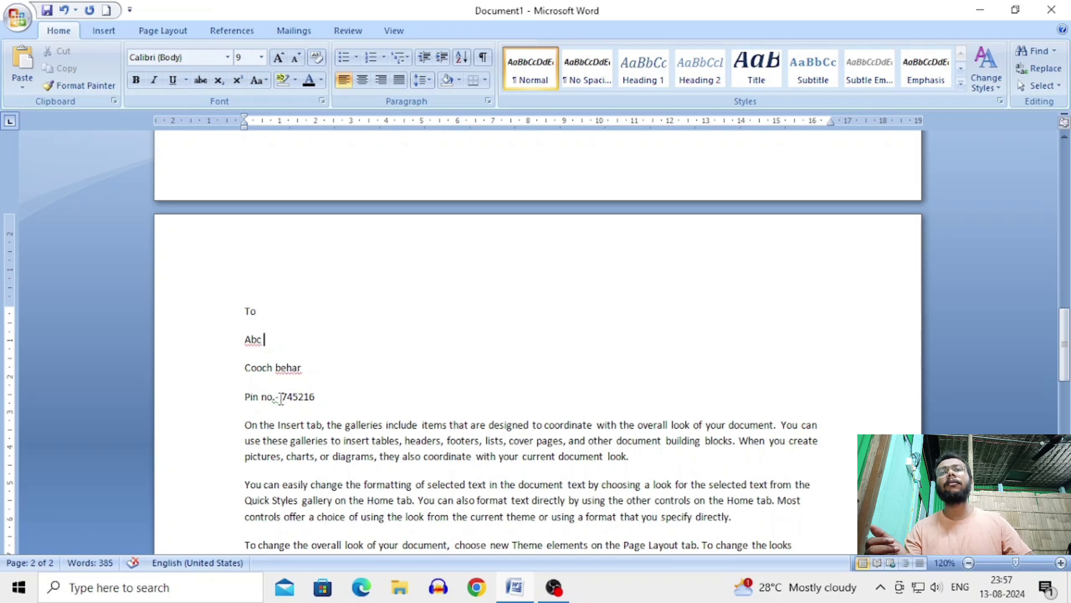
{"action": "scroll", "coordinate": [445, 375], "scroll_direction": "down", "scroll_amount": 5}
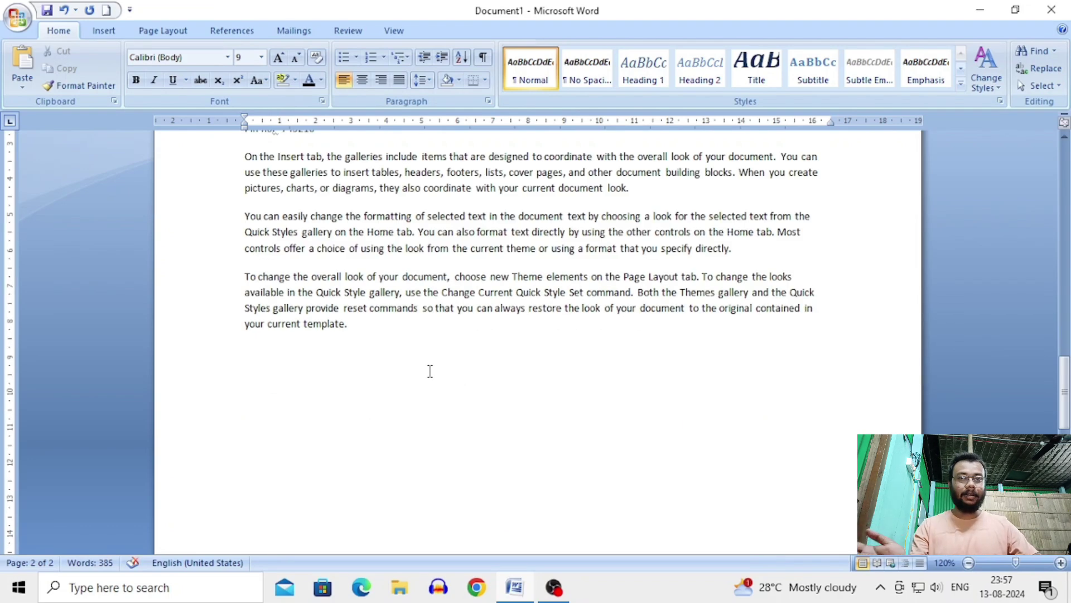
{"action": "scroll", "coordinate": [431, 371], "scroll_direction": "up", "scroll_amount": 8}
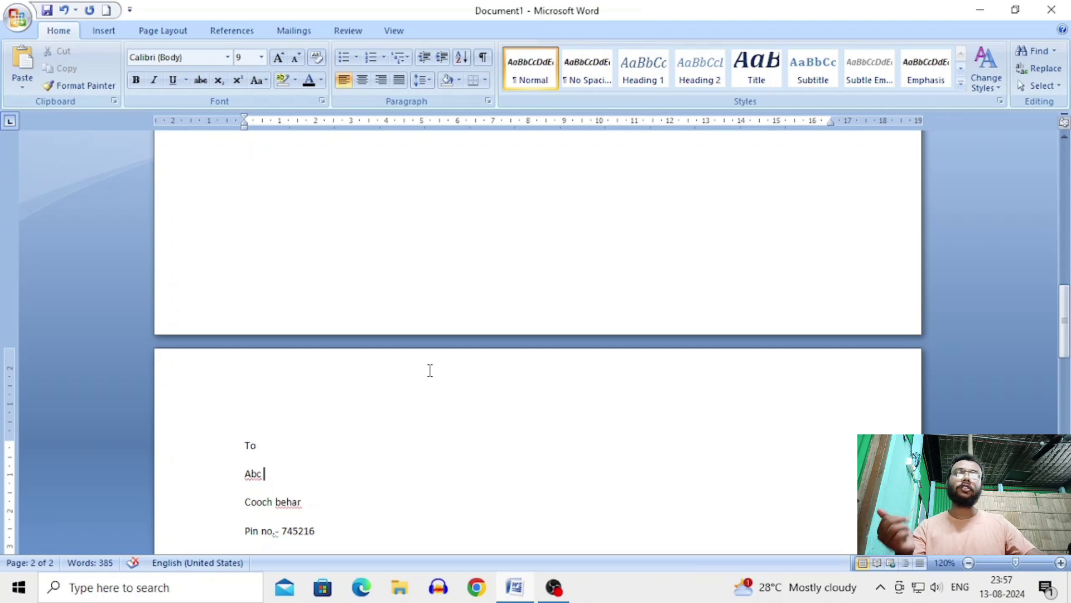
{"action": "scroll", "coordinate": [430, 370], "scroll_direction": "up", "scroll_amount": 1}
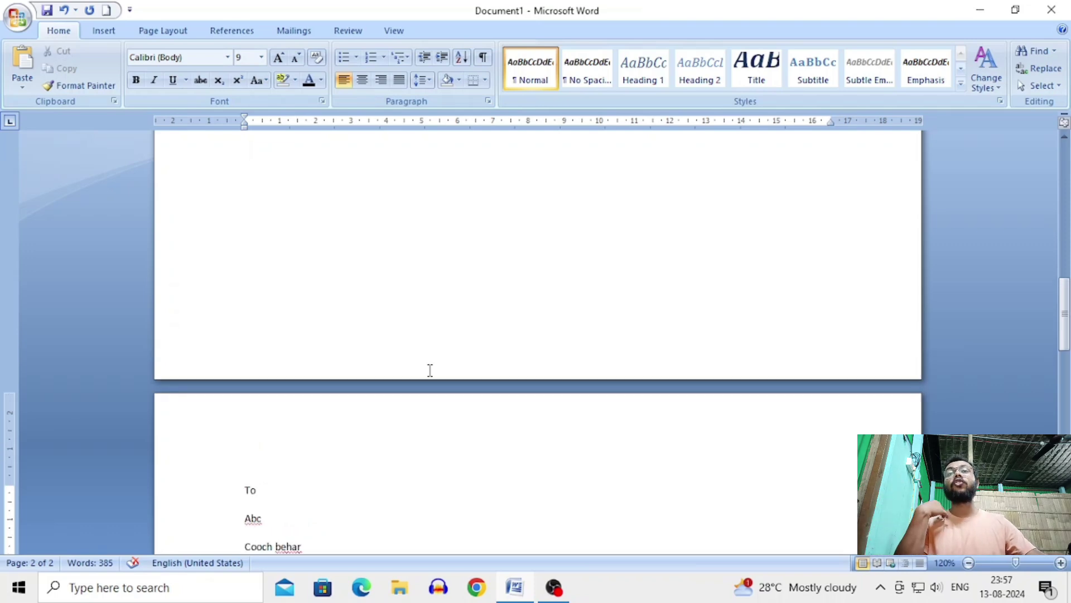
{"action": "scroll", "coordinate": [430, 371], "scroll_direction": "down", "scroll_amount": 7}
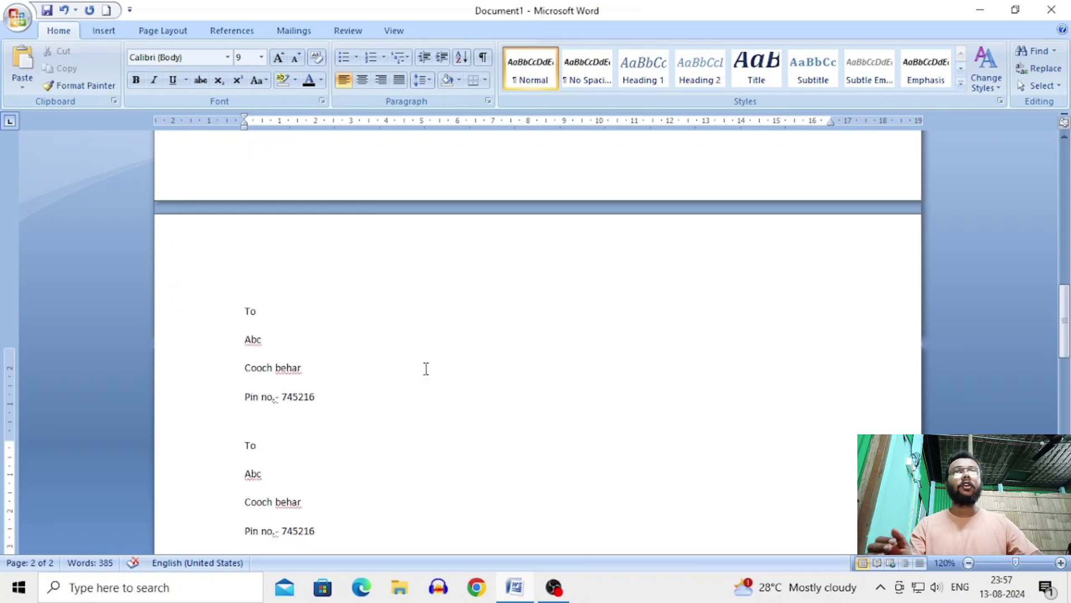
{"action": "scroll", "coordinate": [425, 368], "scroll_direction": "up", "scroll_amount": 8}
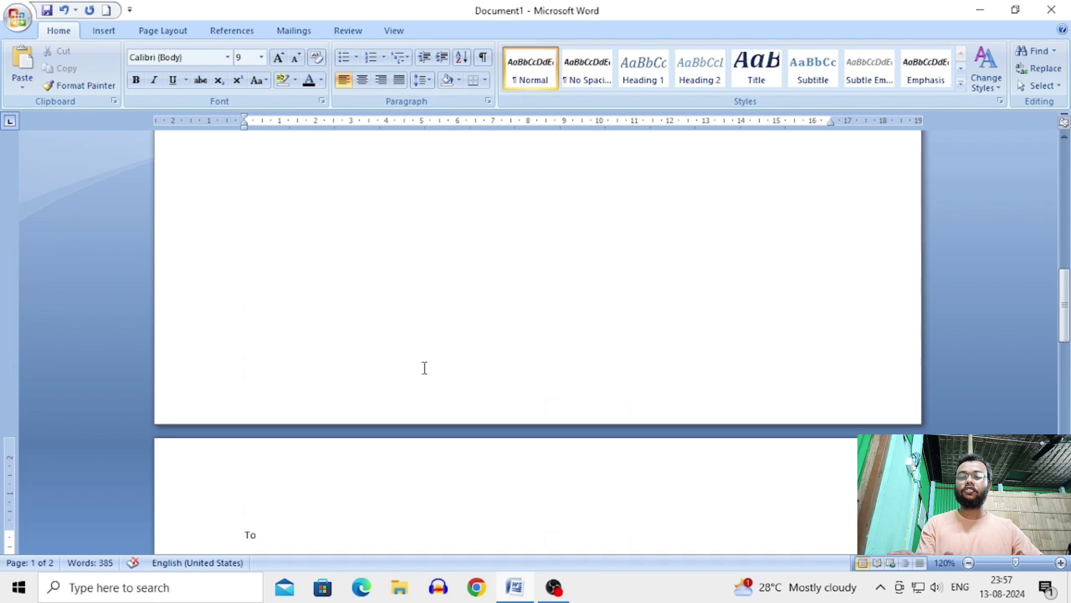
Step: Delete all document text, start a Letters mail merge, and open the Select Recipients list
{"action": "key", "text": "ctrl+a"}
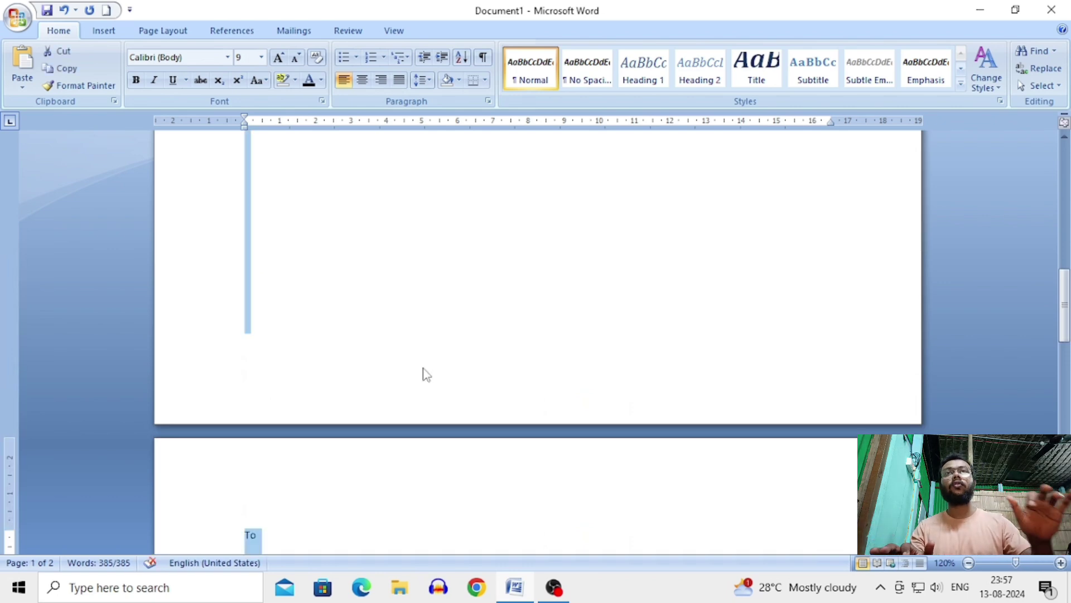
{"action": "key", "text": "Delete"}
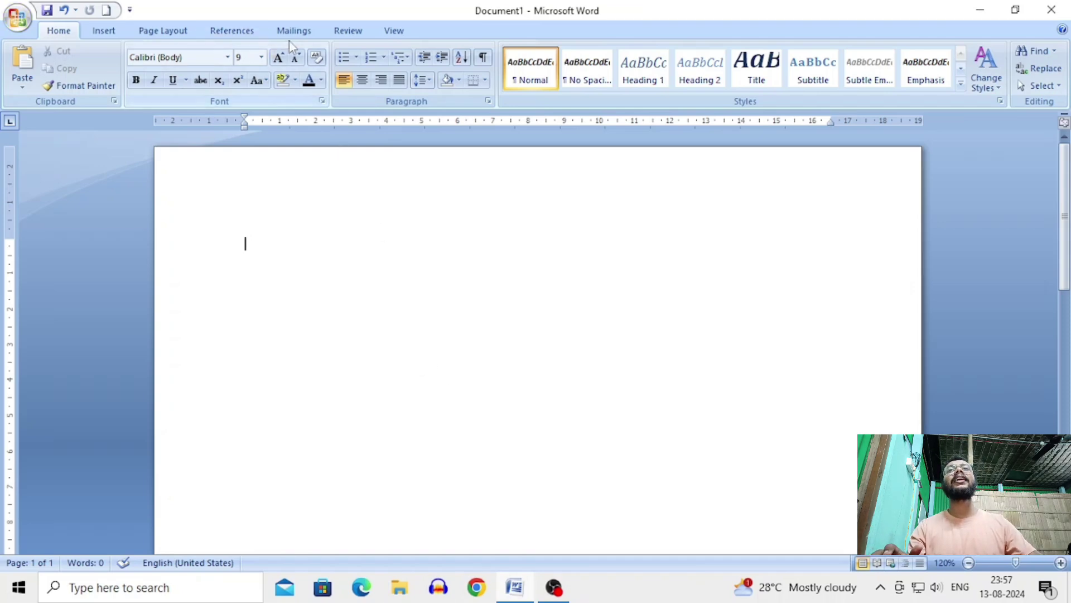
{"action": "left_click", "coordinate": [302, 36]}
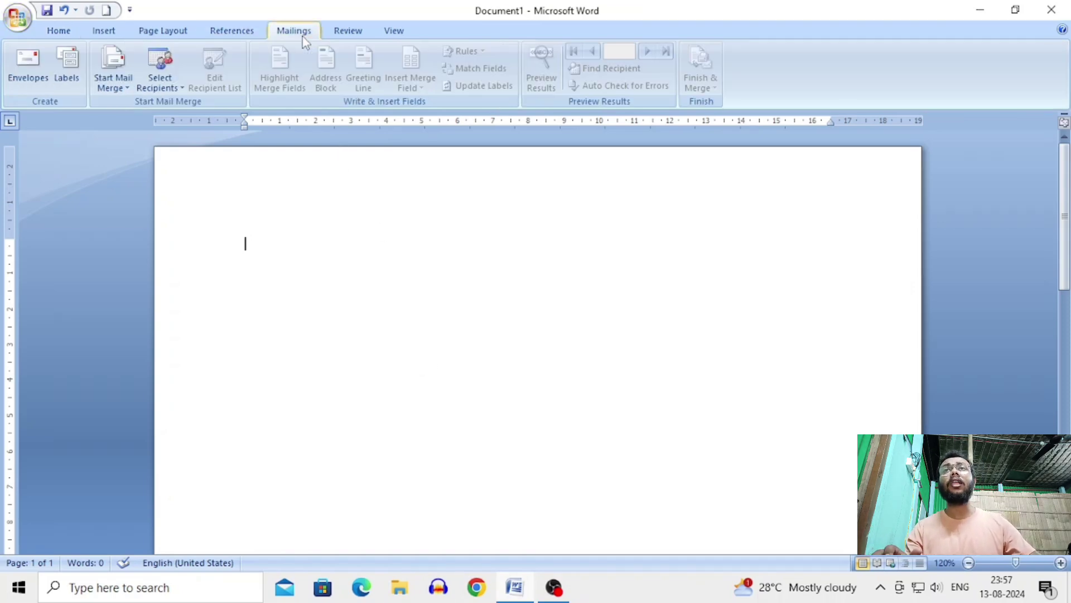
{"action": "left_click", "coordinate": [121, 84]}
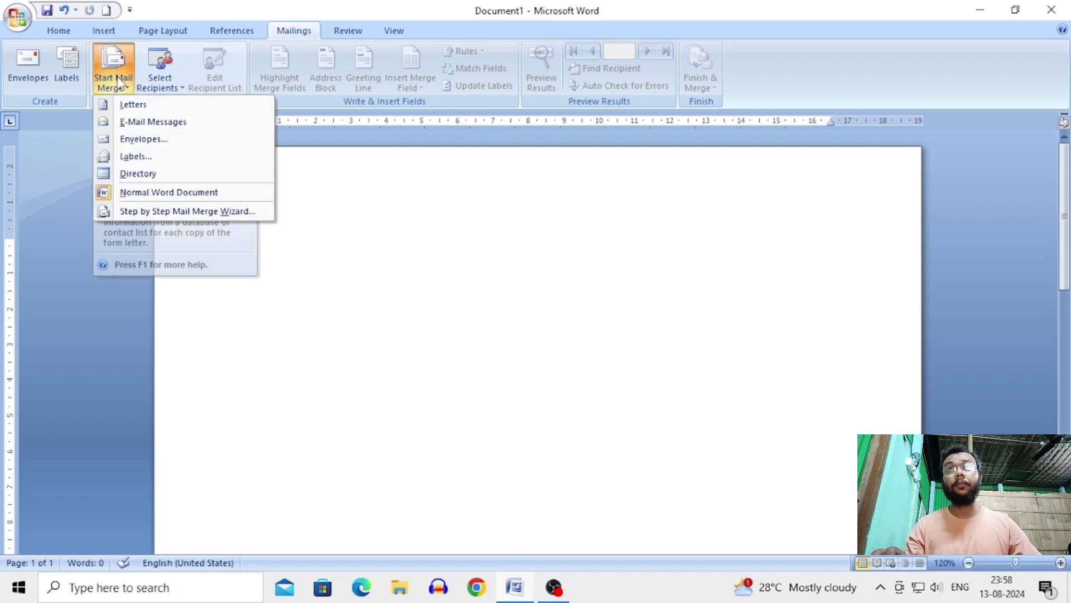
{"action": "left_click", "coordinate": [150, 104]}
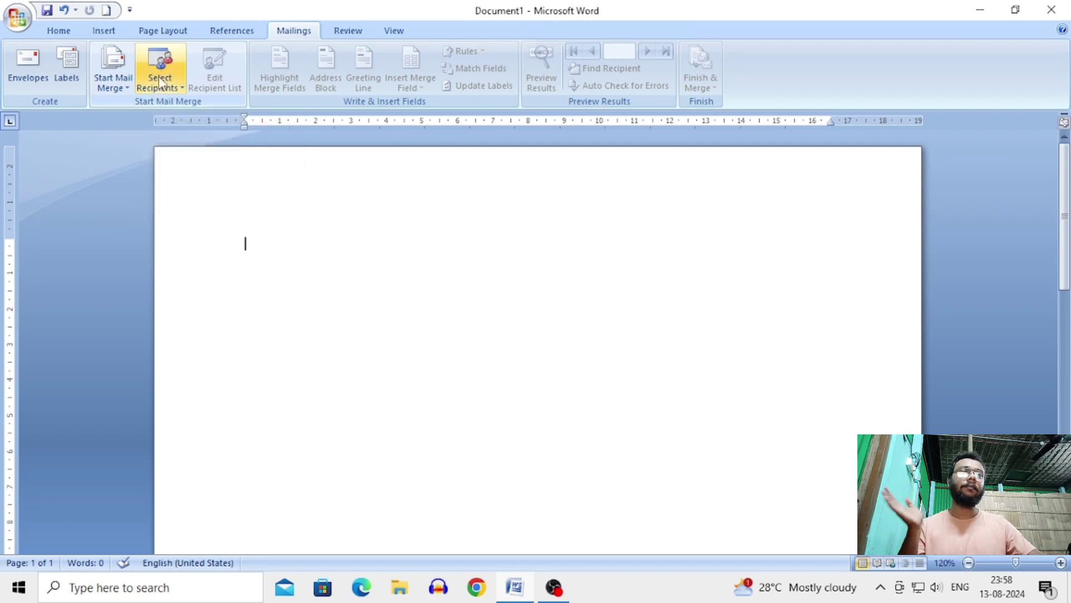
{"action": "left_click", "coordinate": [158, 81]}
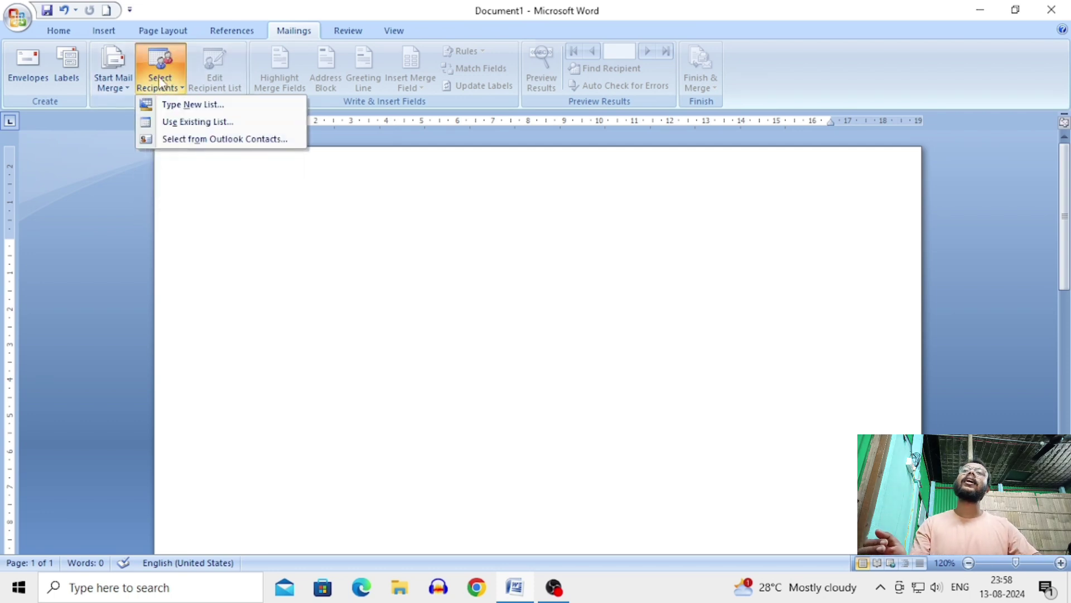
{"action": "left_click", "coordinate": [187, 106]}
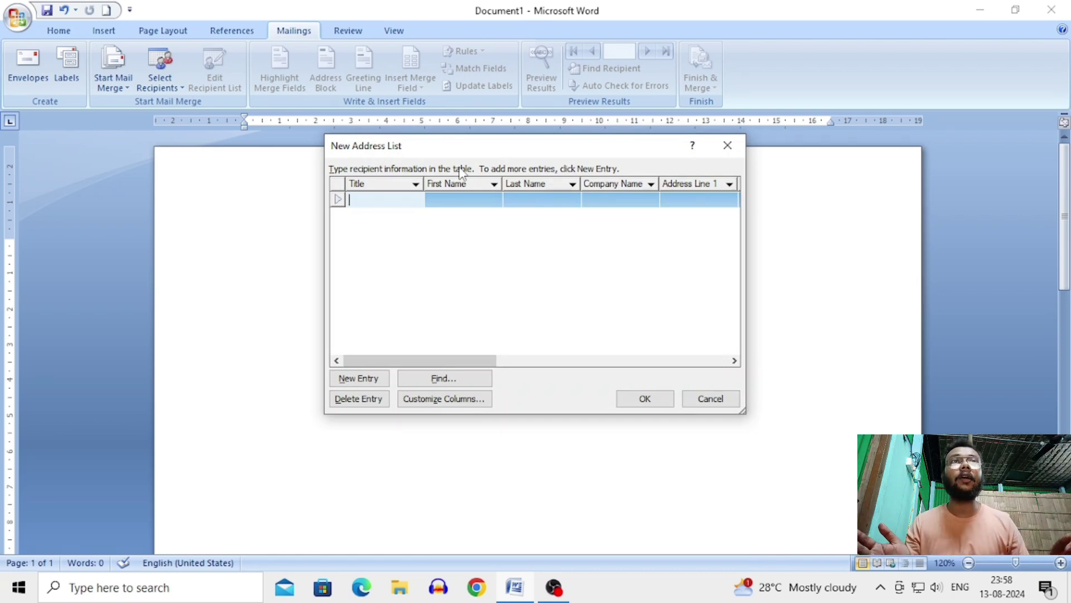
{"action": "mouse_move", "coordinate": [468, 360]}
{"action": "left_mouse_down"}
{"action": "mouse_move", "coordinate": [598, 363]}
{"action": "mouse_move", "coordinate": [454, 363]}
{"action": "left_mouse_up"}
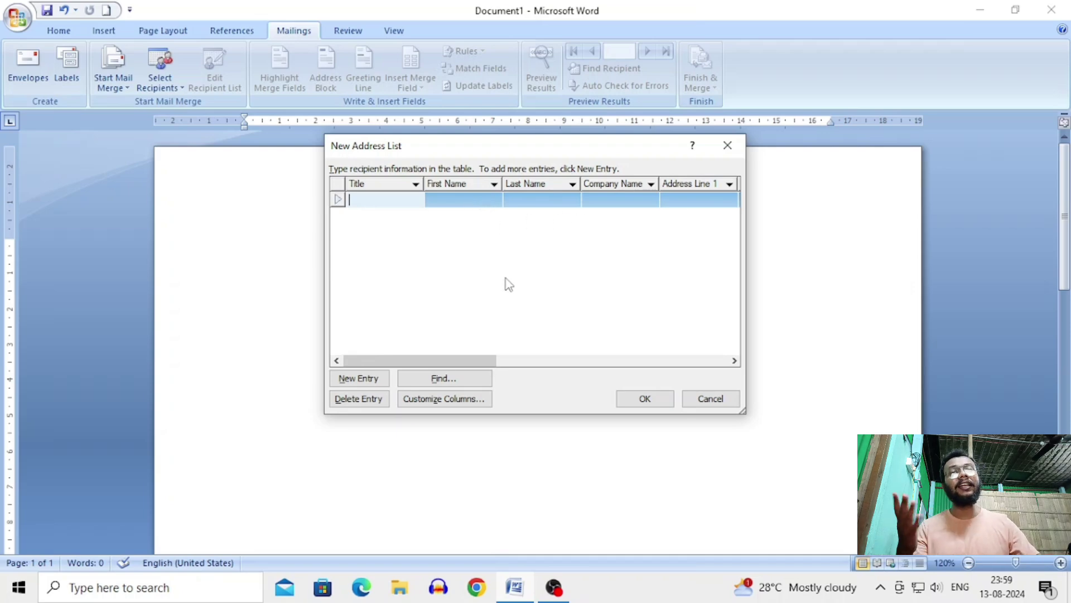
{"action": "left_click", "coordinate": [449, 402]}
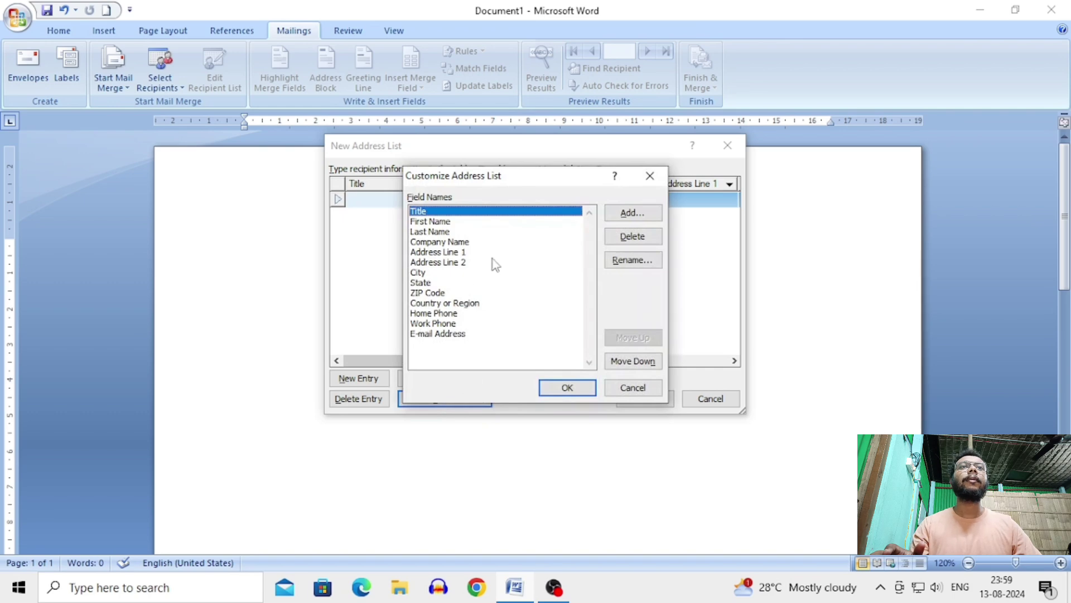
{"action": "left_click", "coordinate": [620, 241]}
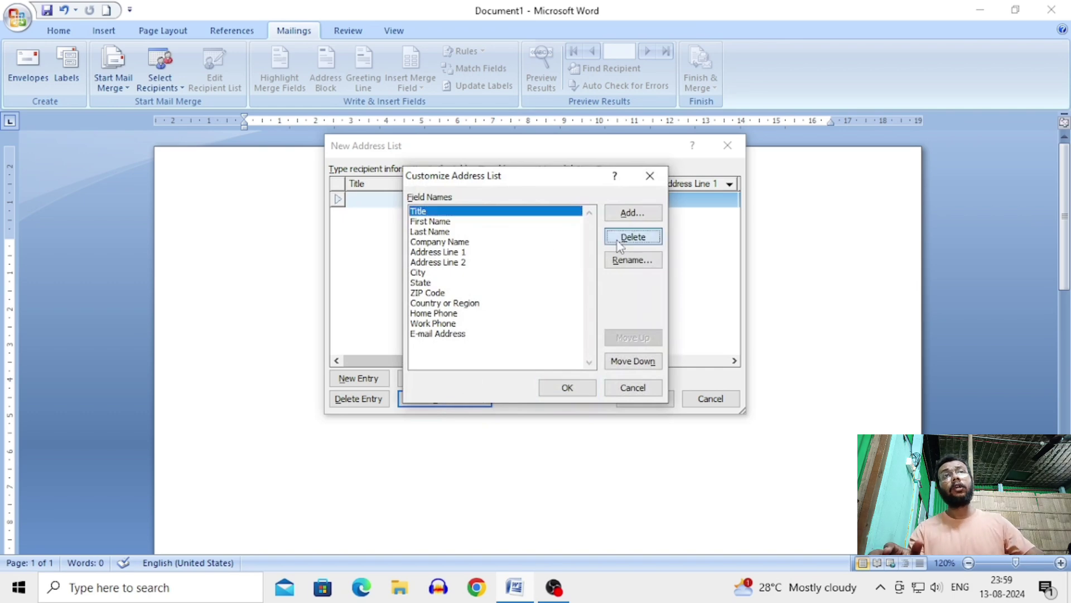
{"action": "left_click", "coordinate": [508, 332]}
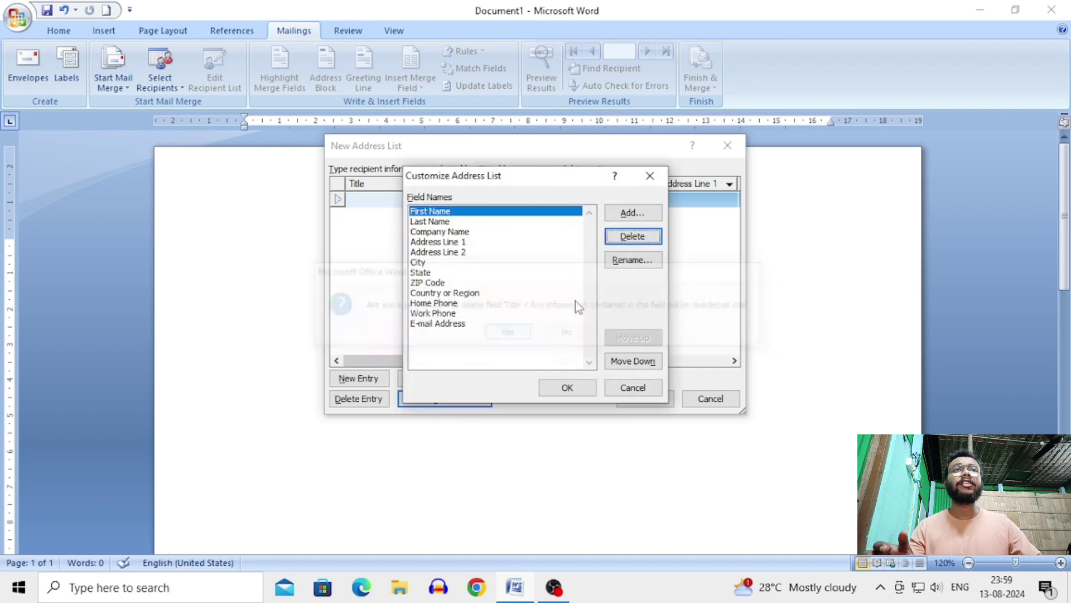
{"action": "left_click", "coordinate": [632, 236]}
{"action": "left_click", "coordinate": [521, 332]}
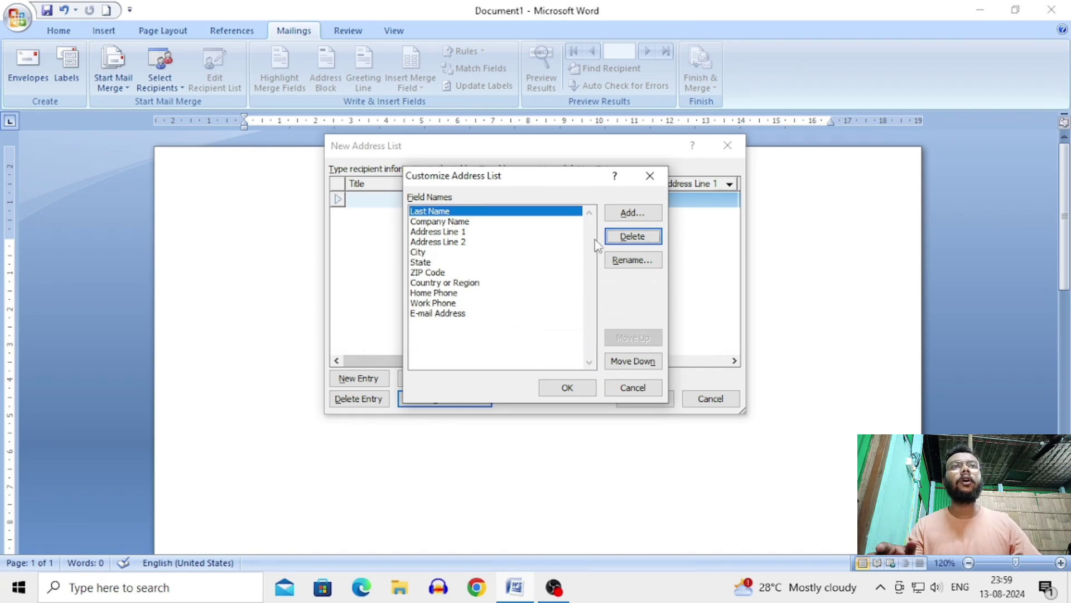
{"action": "left_click", "coordinate": [632, 236]}
{"action": "left_click", "coordinate": [510, 332]}
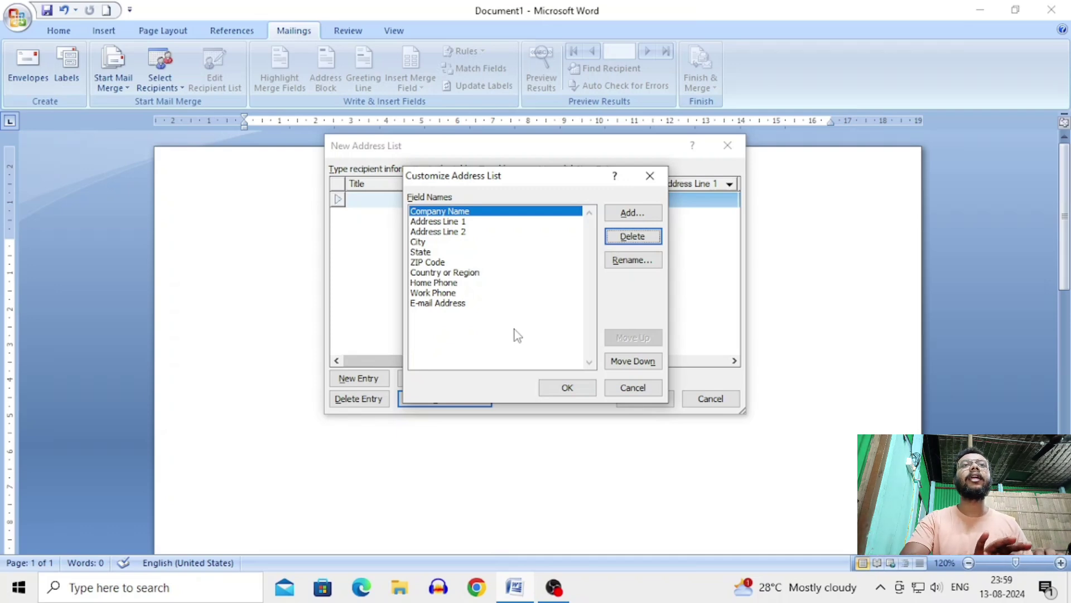
{"action": "key", "text": "Return"}
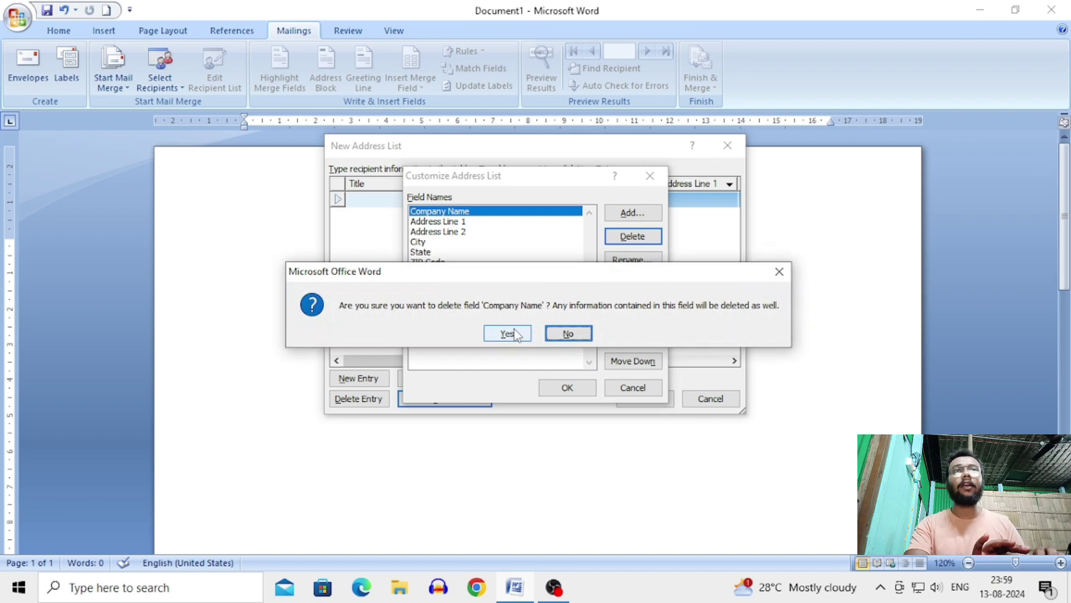
{"action": "left_click", "coordinate": [516, 335]}
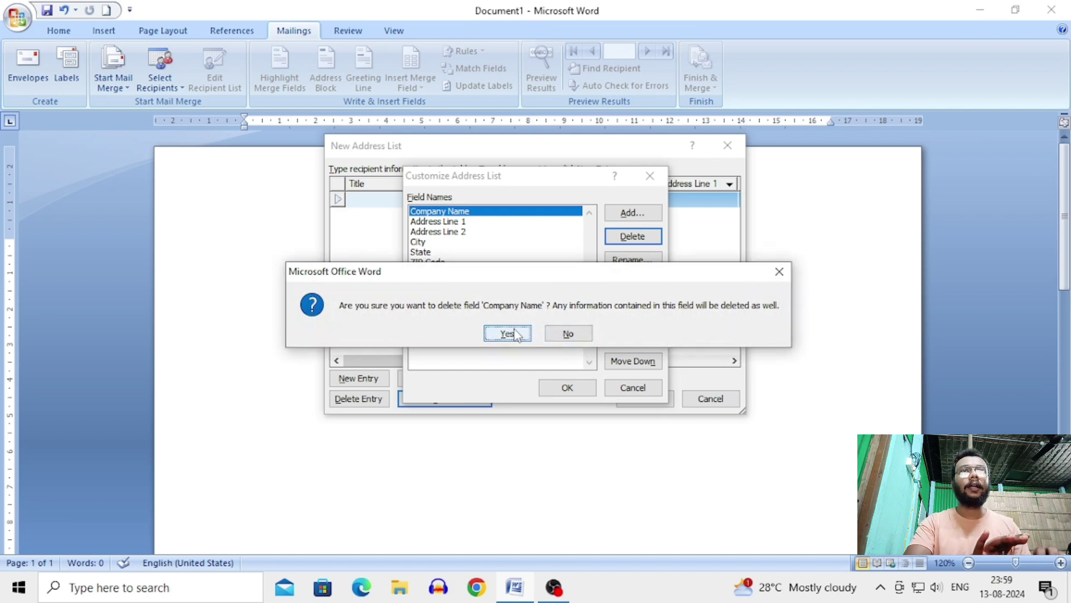
{"action": "left_click", "coordinate": [517, 335]}
{"action": "key", "text": "Return"}
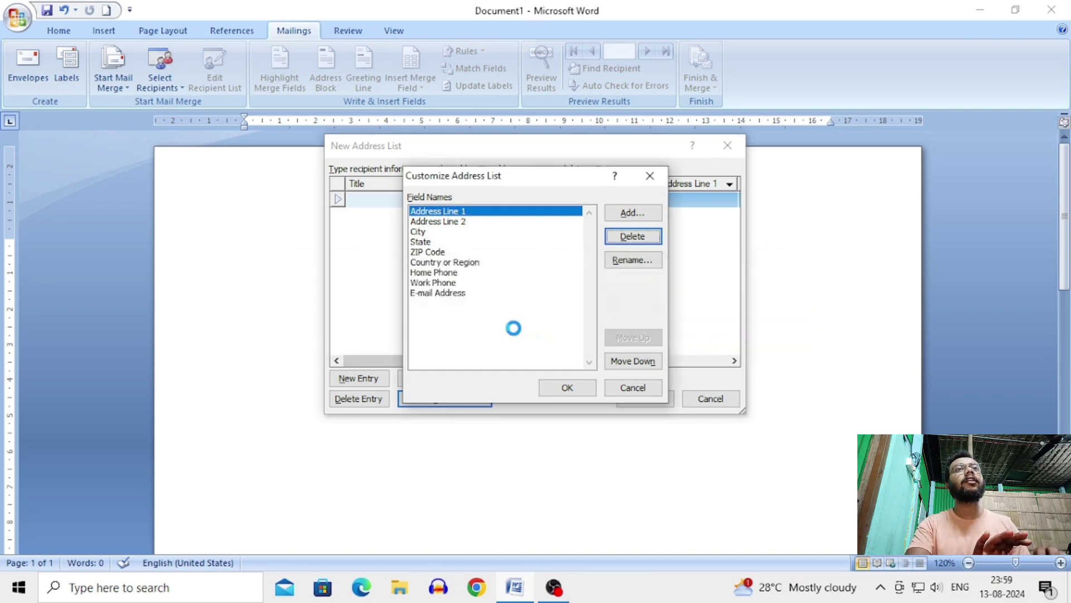
{"action": "left_click", "coordinate": [514, 329]}
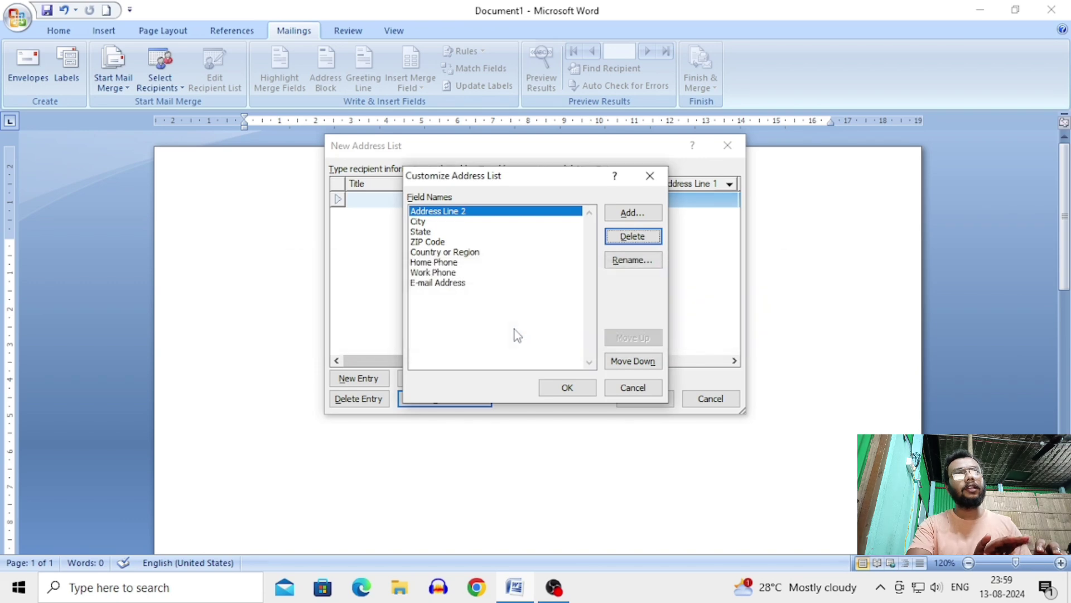
{"action": "key", "text": "Return"}
{"action": "left_click", "coordinate": [514, 329]}
{"action": "key", "text": "Return"}
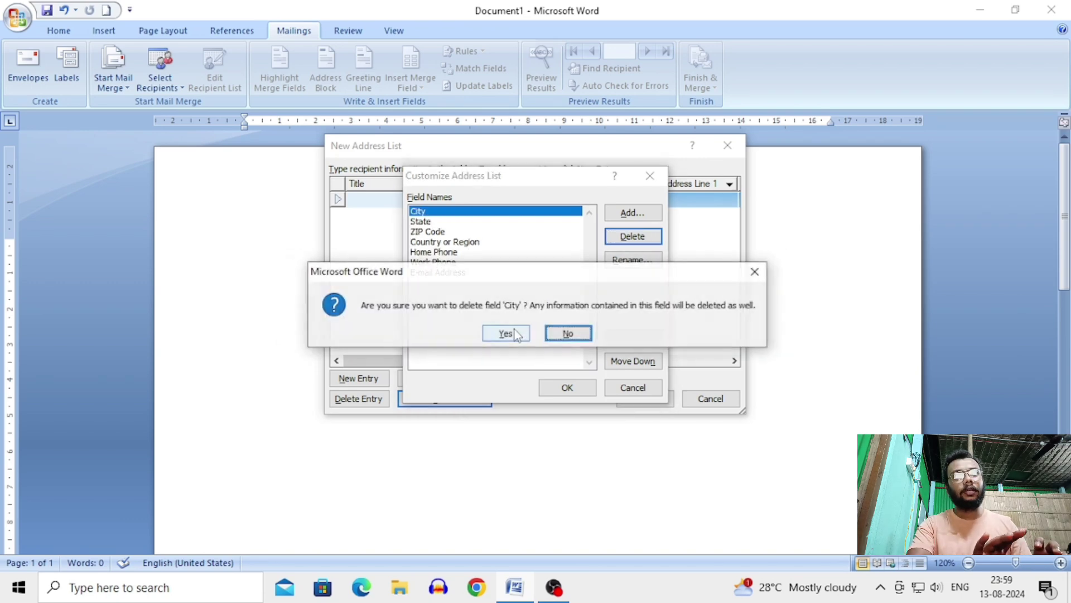
{"action": "left_click", "coordinate": [518, 335]}
{"action": "key", "text": "Return"}
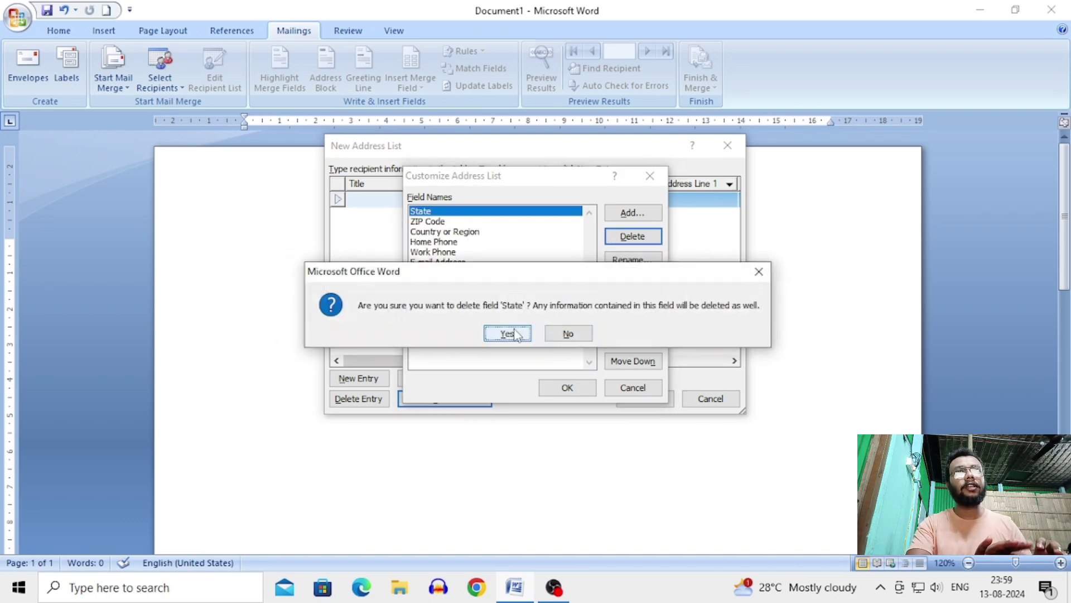
{"action": "left_click", "coordinate": [516, 334]}
{"action": "key", "text": "Return"}
{"action": "left_click", "coordinate": [515, 334]}
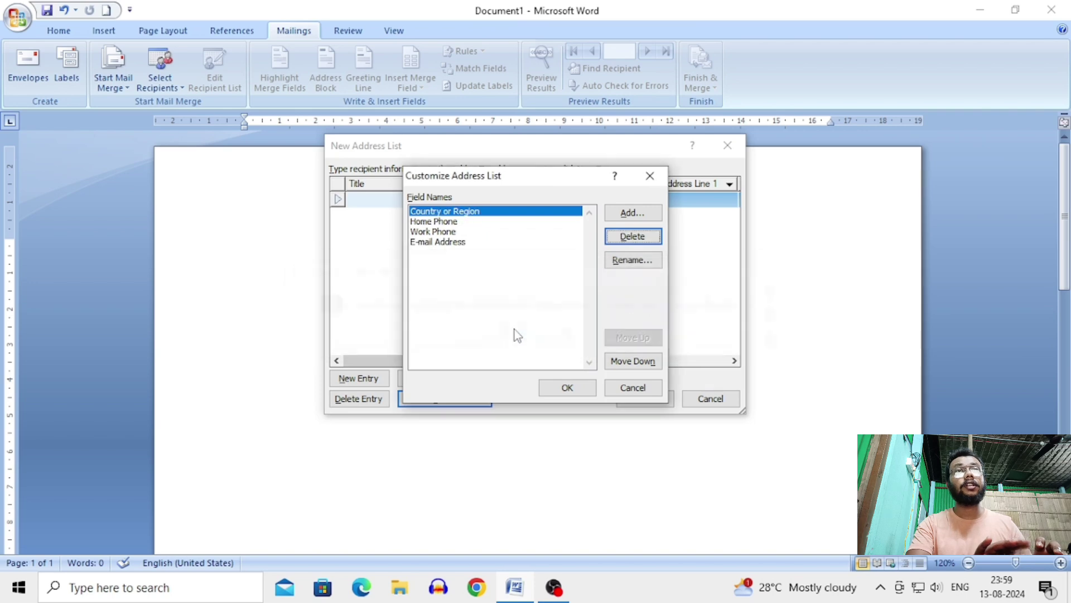
{"action": "key", "text": "Return"}
{"action": "left_click", "coordinate": [515, 334]}
{"action": "key", "text": "Return"}
{"action": "left_click", "coordinate": [516, 333]}
{"action": "key", "text": "Return"}
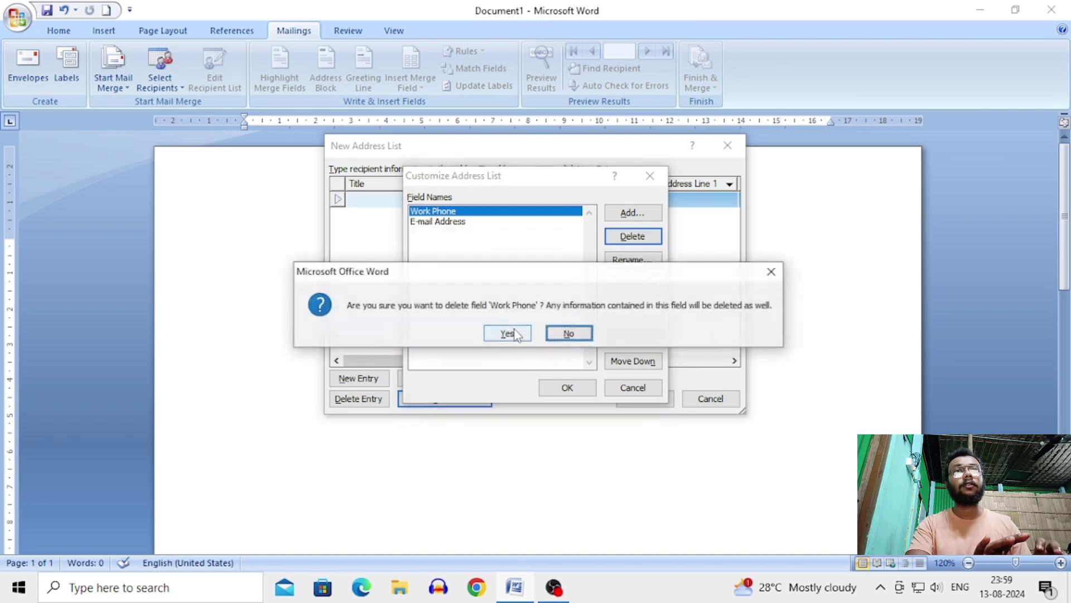
{"action": "left_click", "coordinate": [516, 333]}
{"action": "key", "text": "Return"}
{"action": "left_click", "coordinate": [516, 334]}
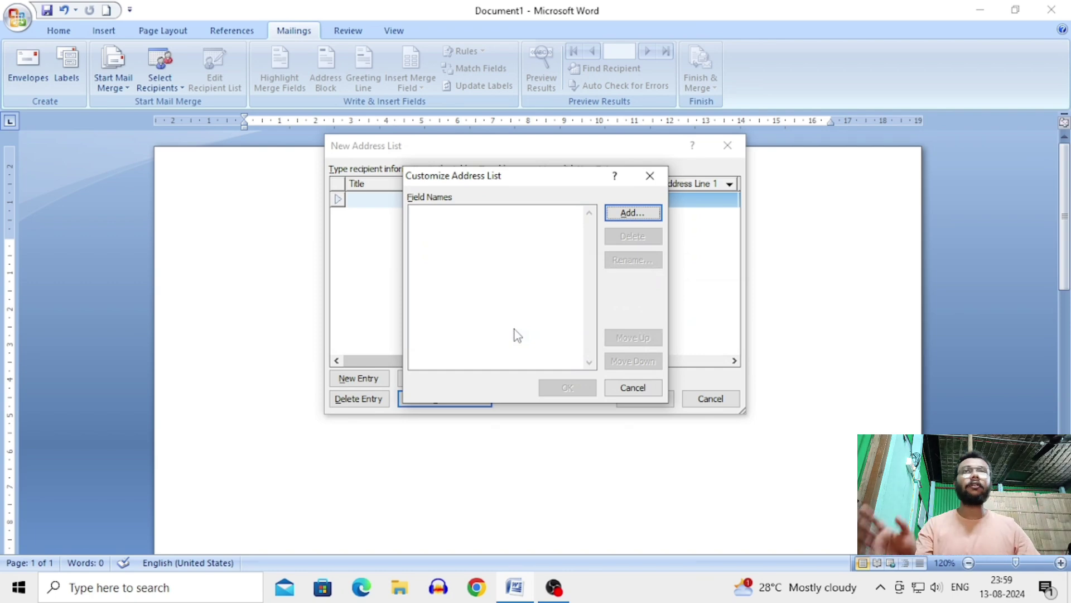
{"action": "left_click", "coordinate": [657, 182]}
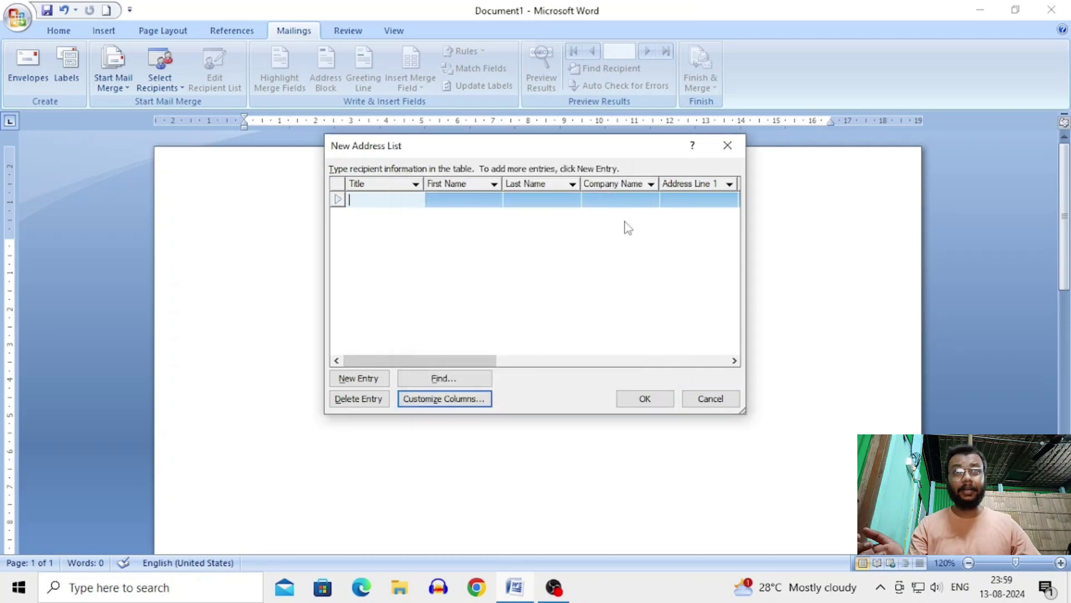
Step: In Customize Columns, delete the Title, First Name, Last Name, Company Name and Address Line 1 fields
{"action": "left_click", "coordinate": [476, 400]}
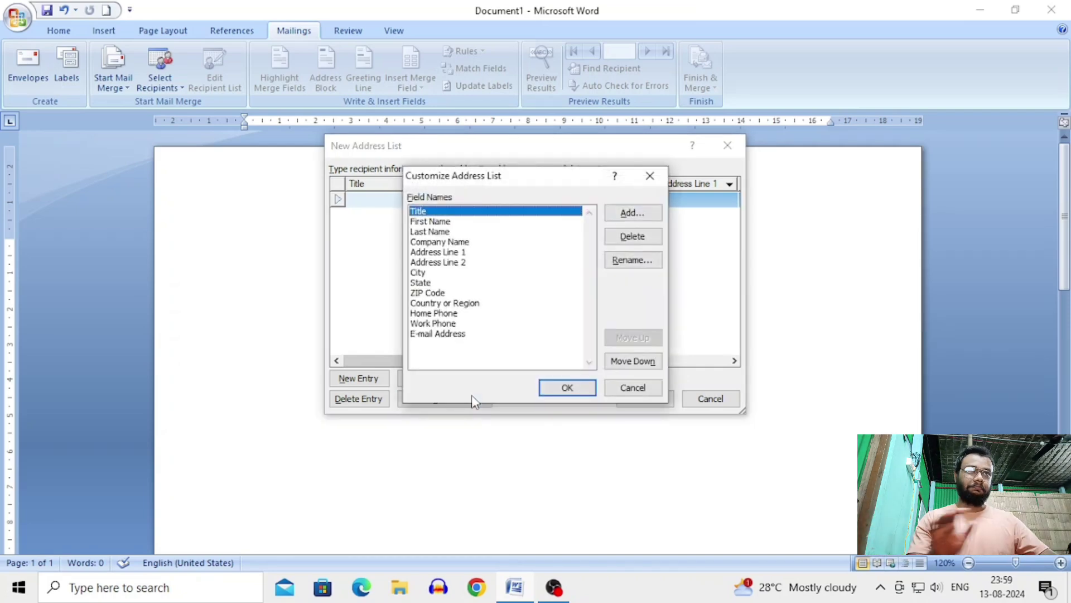
{"action": "left_click", "coordinate": [633, 241]}
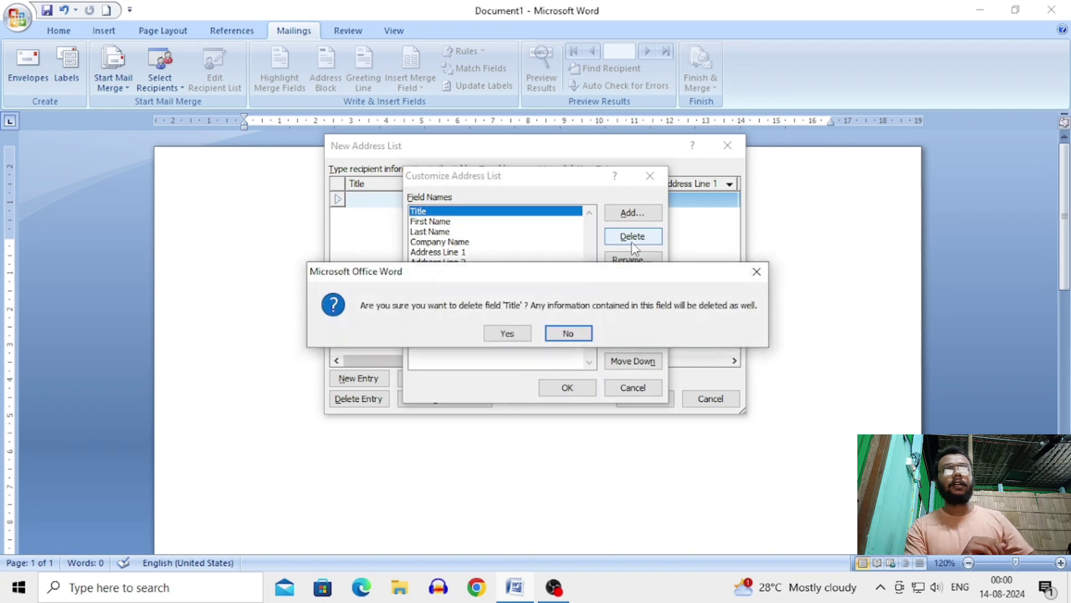
{"action": "key", "text": "Left"}
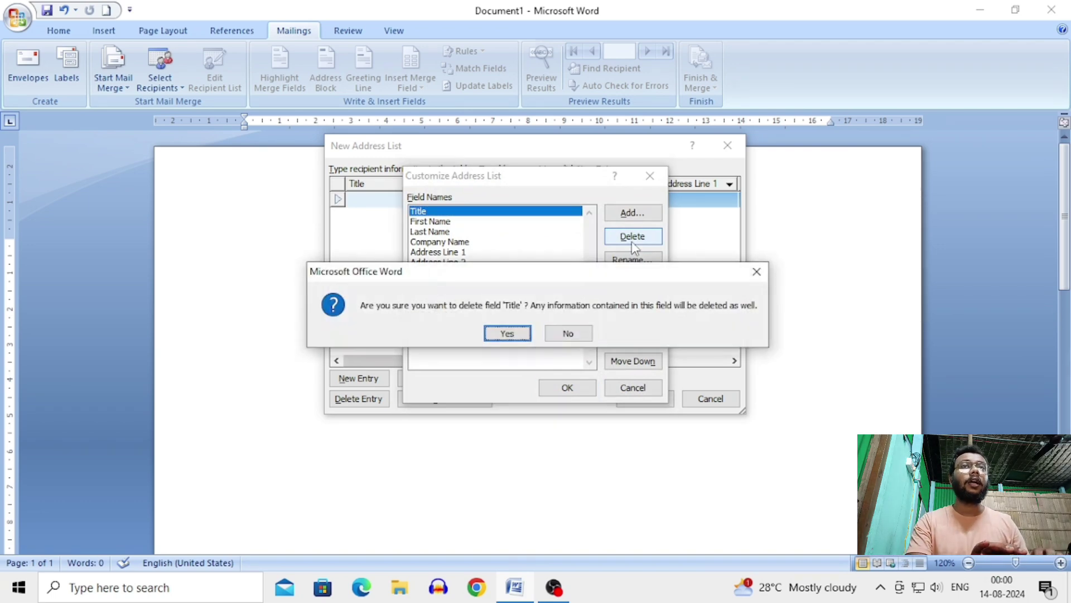
{"action": "key", "text": "Return"}
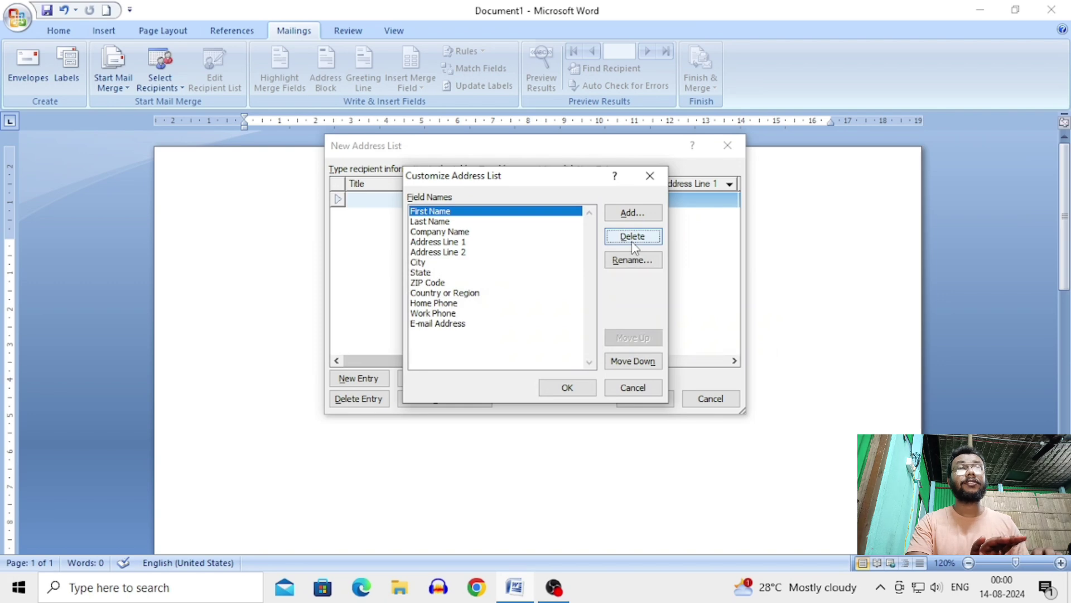
{"action": "left_click", "coordinate": [634, 236]}
{"action": "key", "text": "Left"}
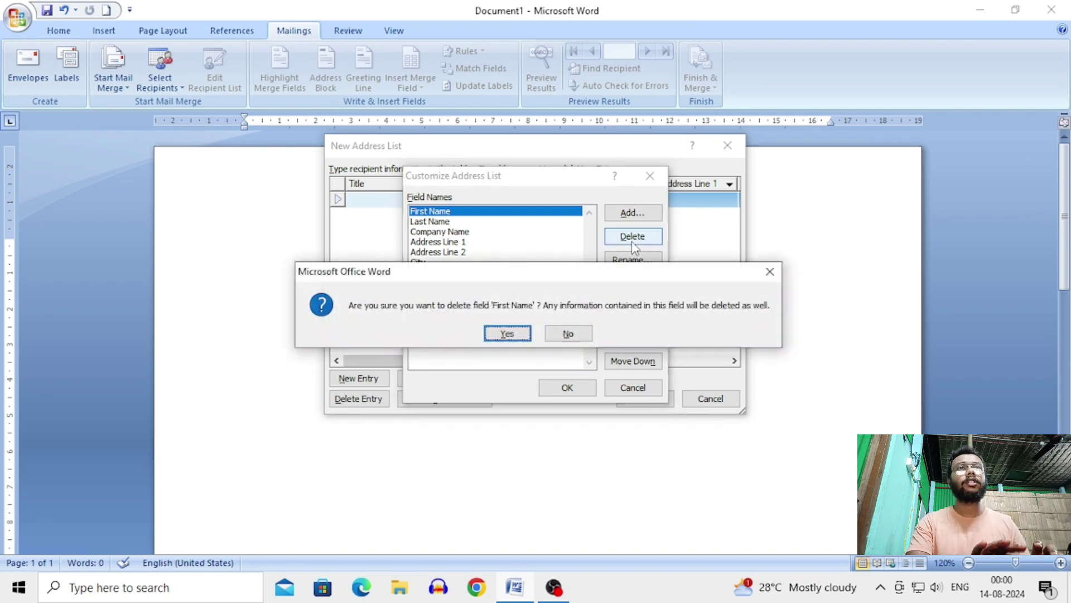
{"action": "key", "text": "Return"}
{"action": "left_click", "coordinate": [633, 236]}
{"action": "key", "text": "Left"}
{"action": "key", "text": "Return"}
{"action": "left_click", "coordinate": [634, 236]}
{"action": "key", "text": "Left"}
{"action": "key", "text": "Return"}
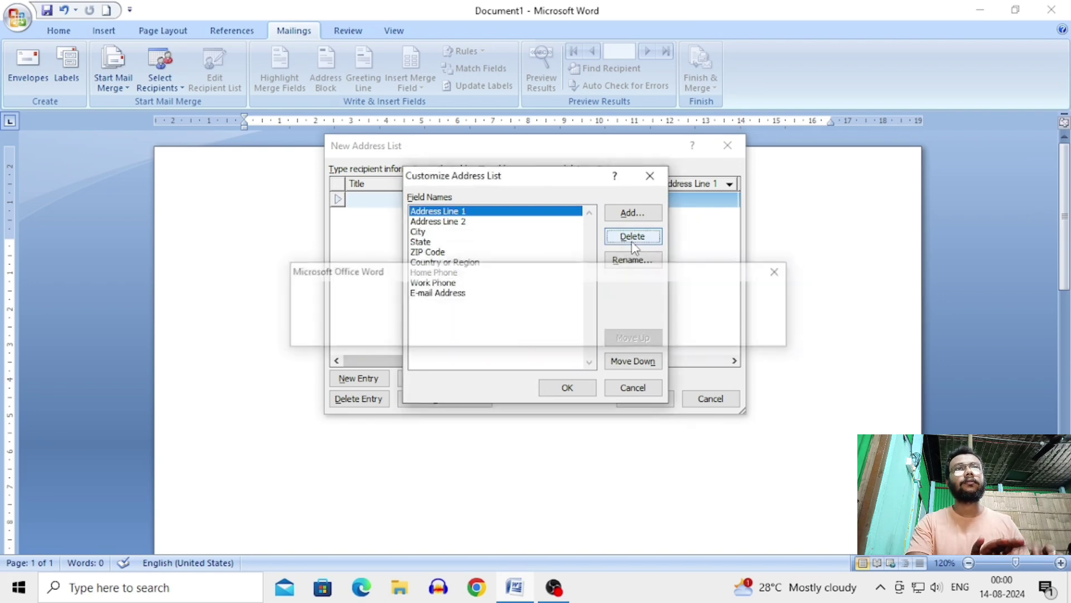
{"action": "key", "text": "Left"}
{"action": "key", "text": "Return"}
Step: Delete the remaining fields, Address Line 2 through E-mail Address, leaving the list empty
{"action": "left_click", "coordinate": [634, 237]}
{"action": "key", "text": "Left"}
{"action": "key", "text": "Return"}
{"action": "left_click", "coordinate": [633, 237]}
{"action": "key", "text": "Left"}
{"action": "key", "text": "Return"}
{"action": "left_click", "coordinate": [633, 236]}
{"action": "key", "text": "Left"}
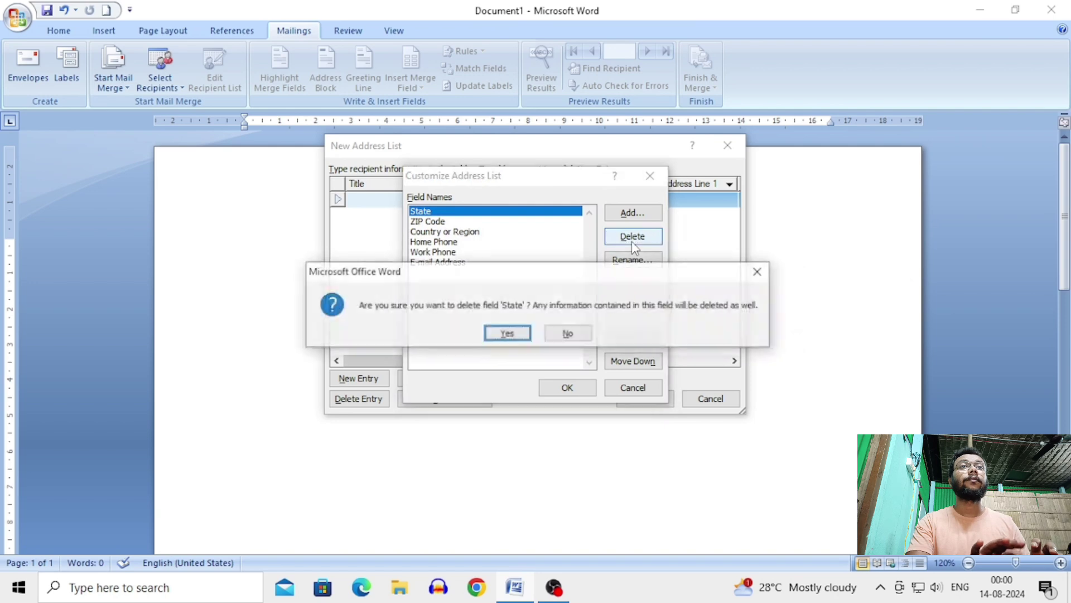
{"action": "key", "text": "Return"}
{"action": "left_click", "coordinate": [634, 237]}
{"action": "key", "text": "Return"}
{"action": "left_click", "coordinate": [633, 237]}
{"action": "key", "text": "Return"}
{"action": "left_click", "coordinate": [634, 236]}
{"action": "key", "text": "Return"}
{"action": "left_click", "coordinate": [633, 237]}
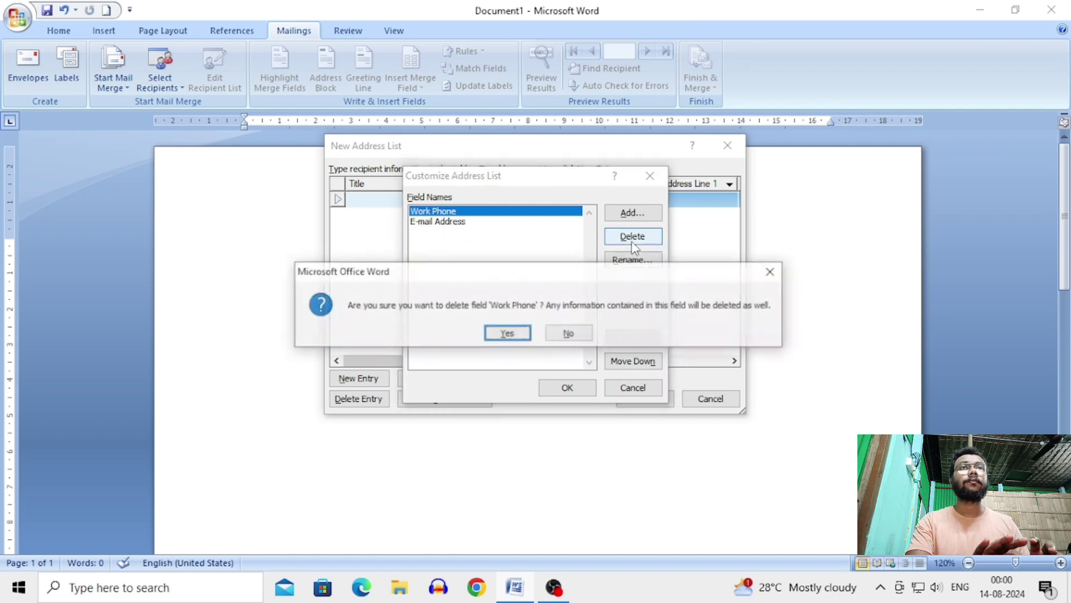
{"action": "key", "text": "Return"}
{"action": "left_click", "coordinate": [633, 243]}
{"action": "key", "text": "Return"}
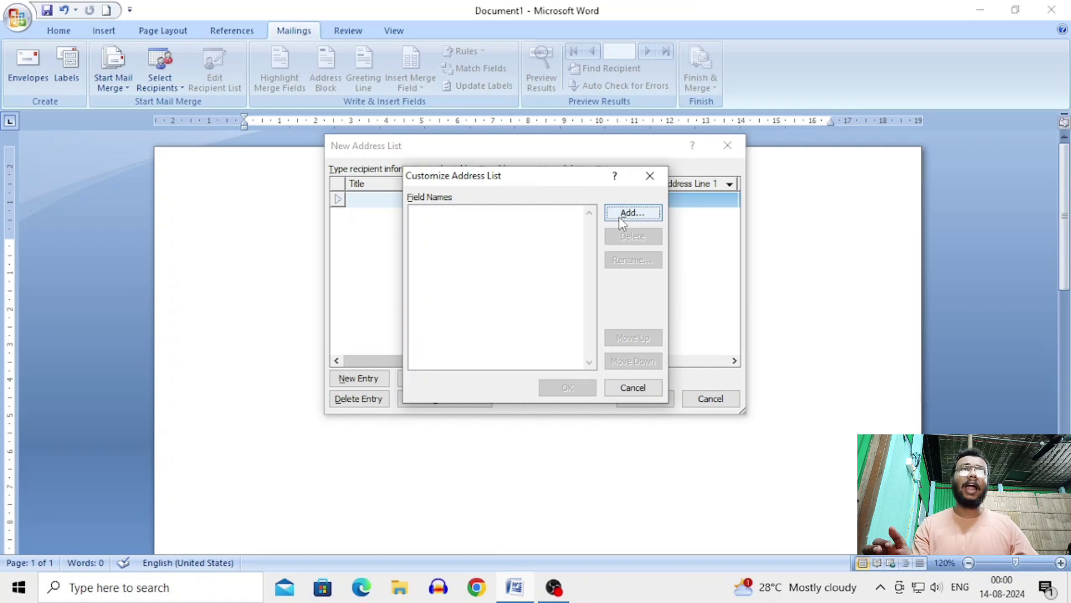
Step: Add NAME and ADDRESS as custom recipient fields
{"action": "left_click", "coordinate": [619, 217]}
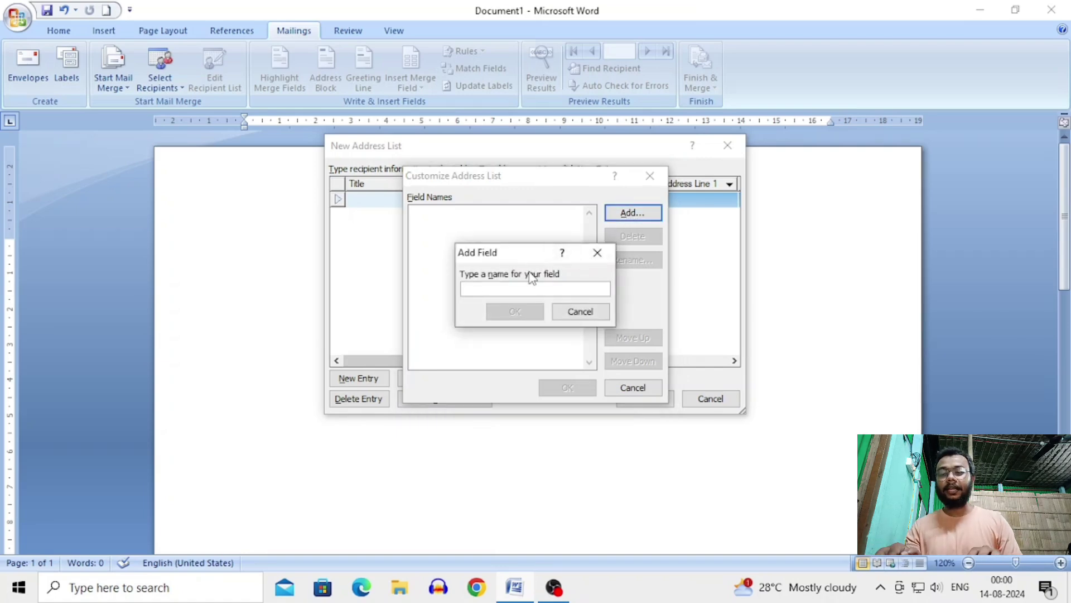
{"action": "type", "text": "NAME"}
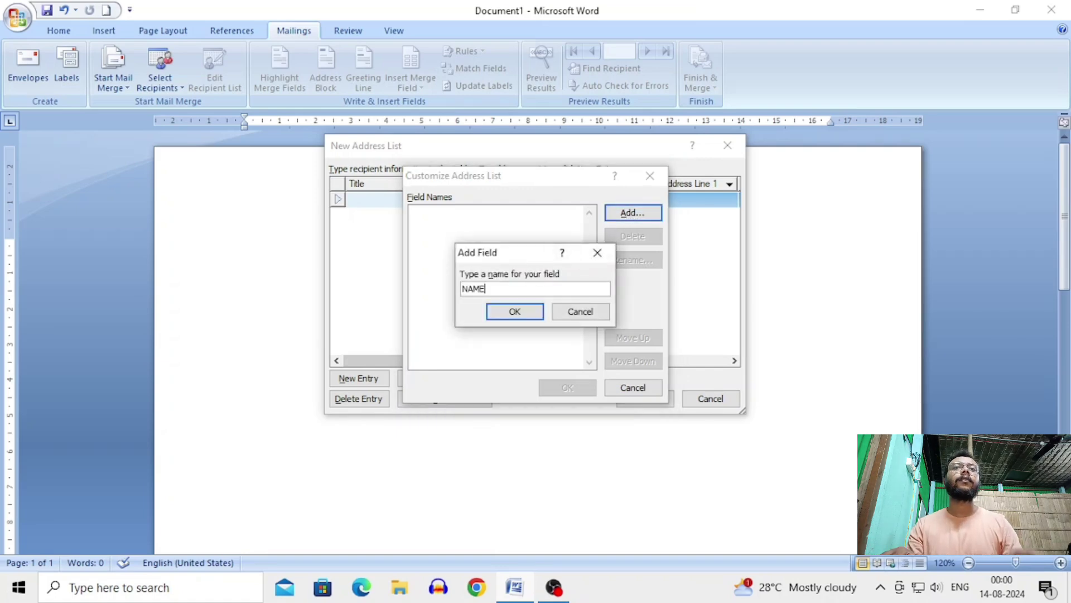
{"action": "key", "text": "Return"}
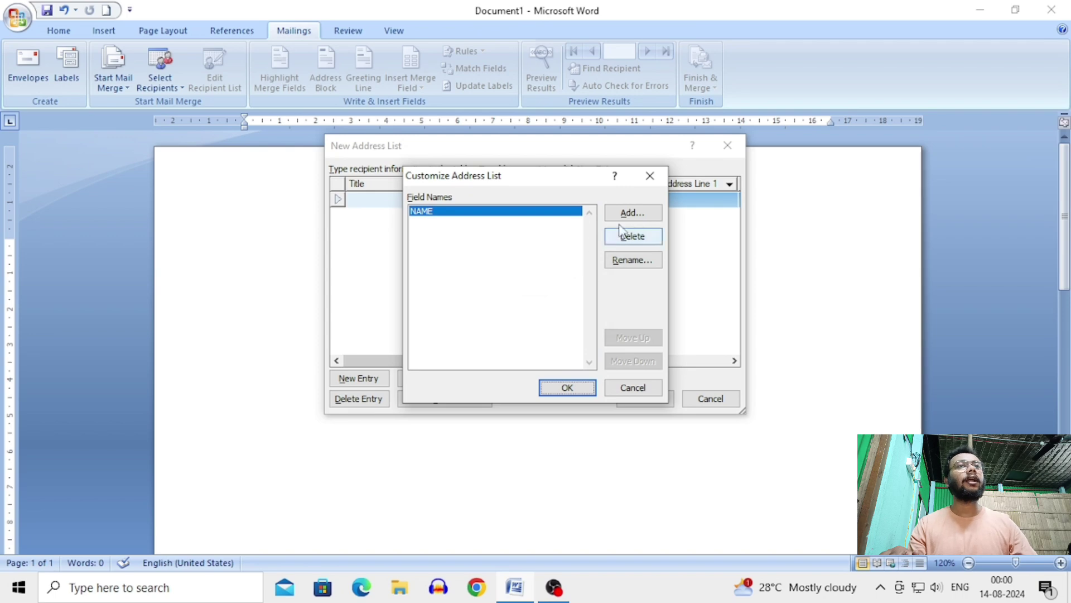
{"action": "left_click", "coordinate": [633, 215]}
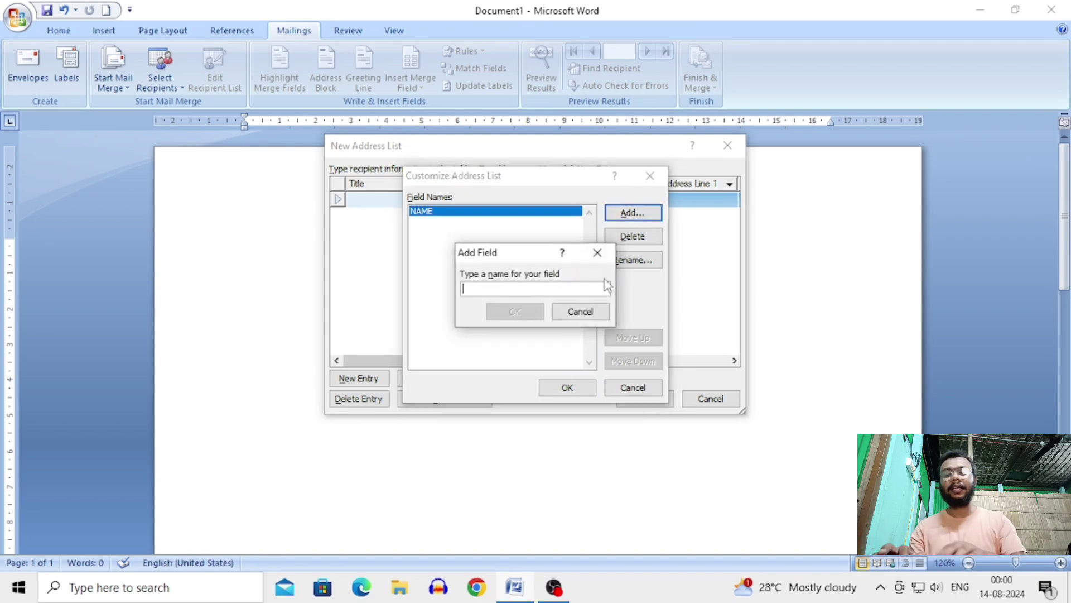
{"action": "type", "text": "ADDRESS"}
{"action": "key", "text": "Return"}
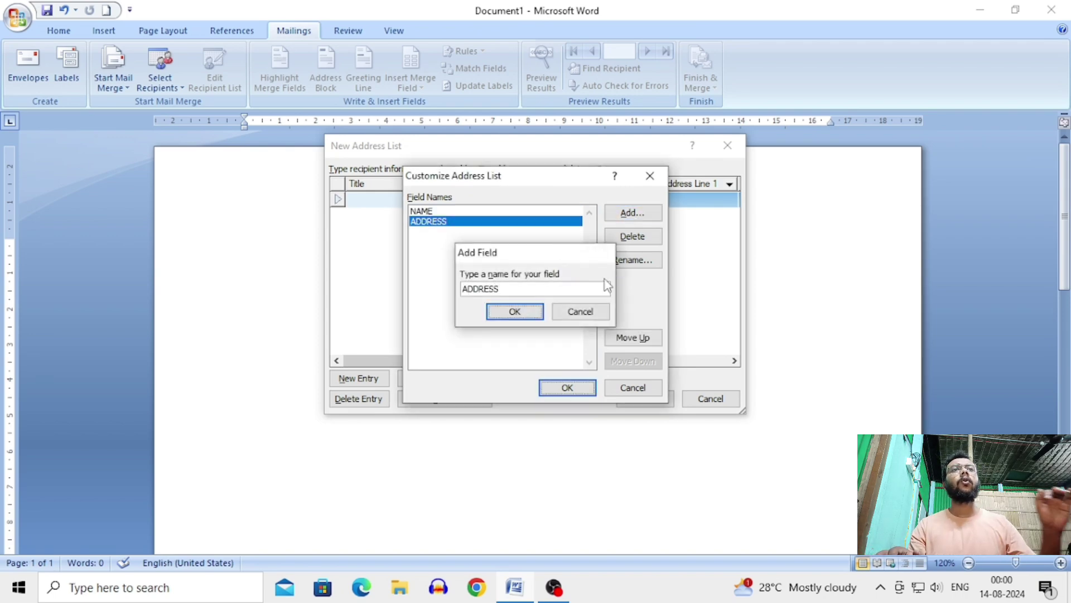
Step: Add PIN NO, dropping the invalid trailing period, and PHONE NO as recipient fields
{"action": "left_click", "coordinate": [636, 215]}
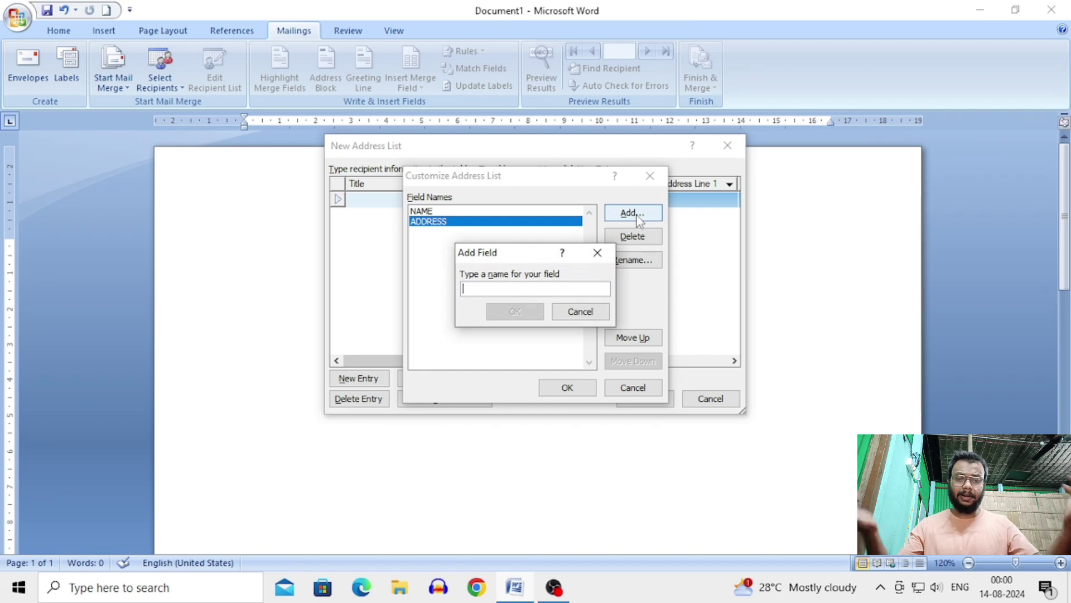
{"action": "type", "text": "PIN NO"}
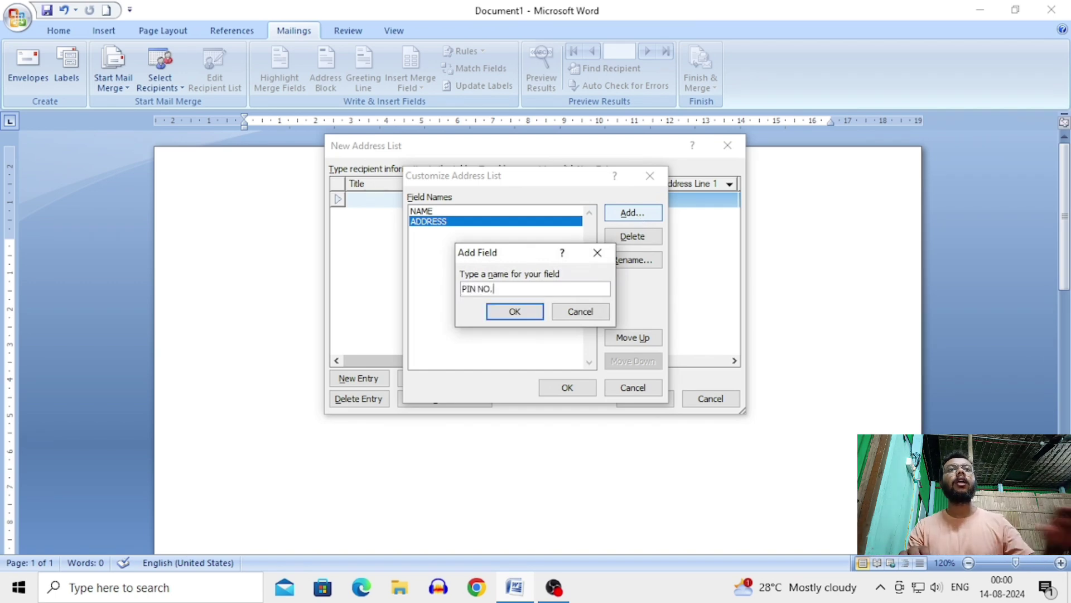
{"action": "type", "text": "."}
{"action": "key", "text": "Return"}
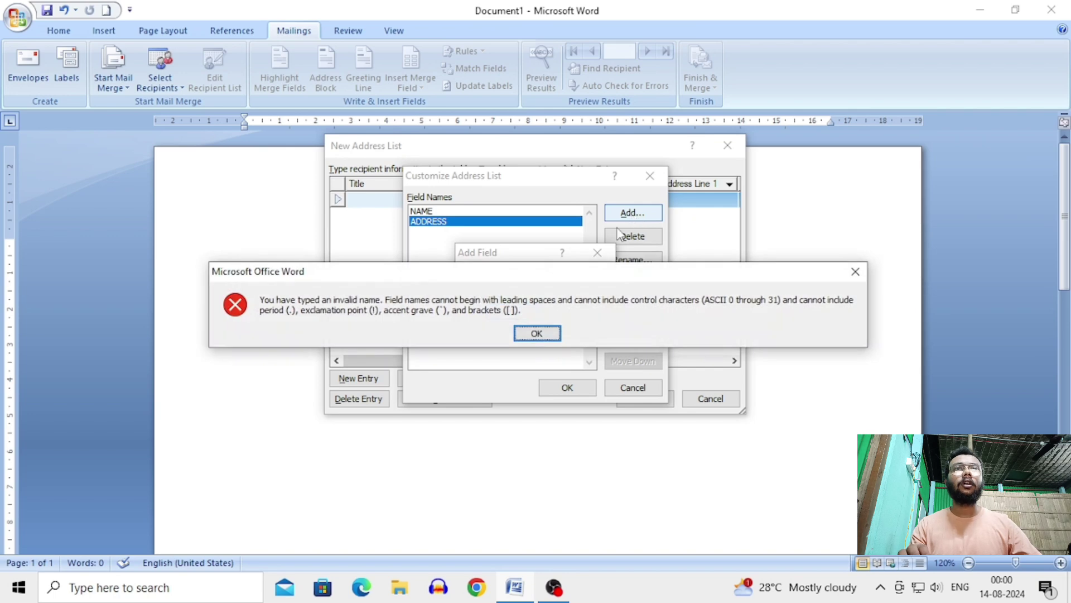
{"action": "left_click", "coordinate": [537, 333]}
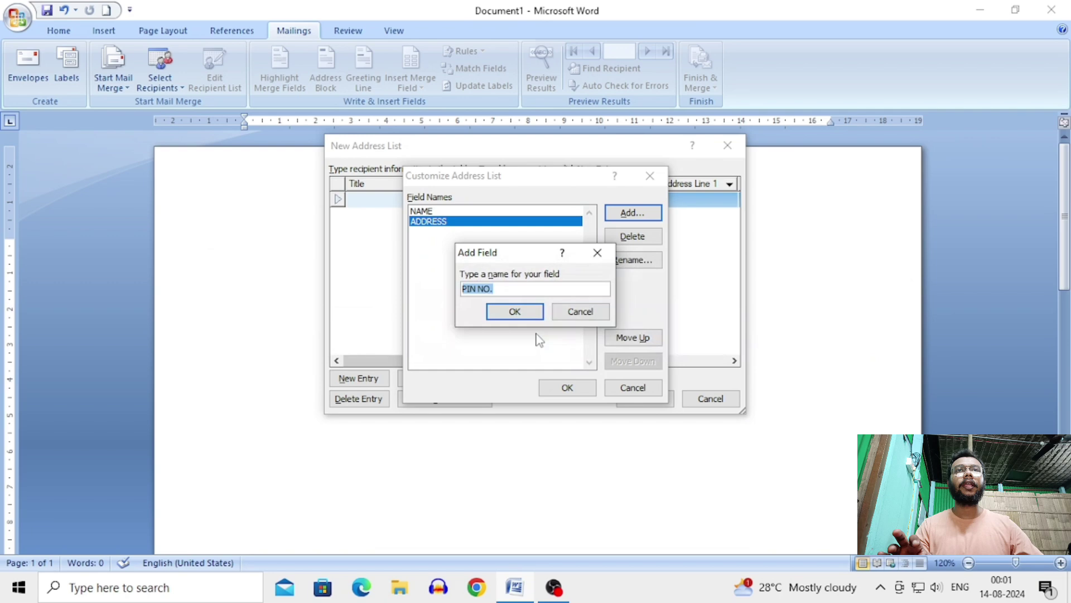
{"action": "left_click", "coordinate": [521, 290]}
{"action": "key", "text": "BackSpace"}
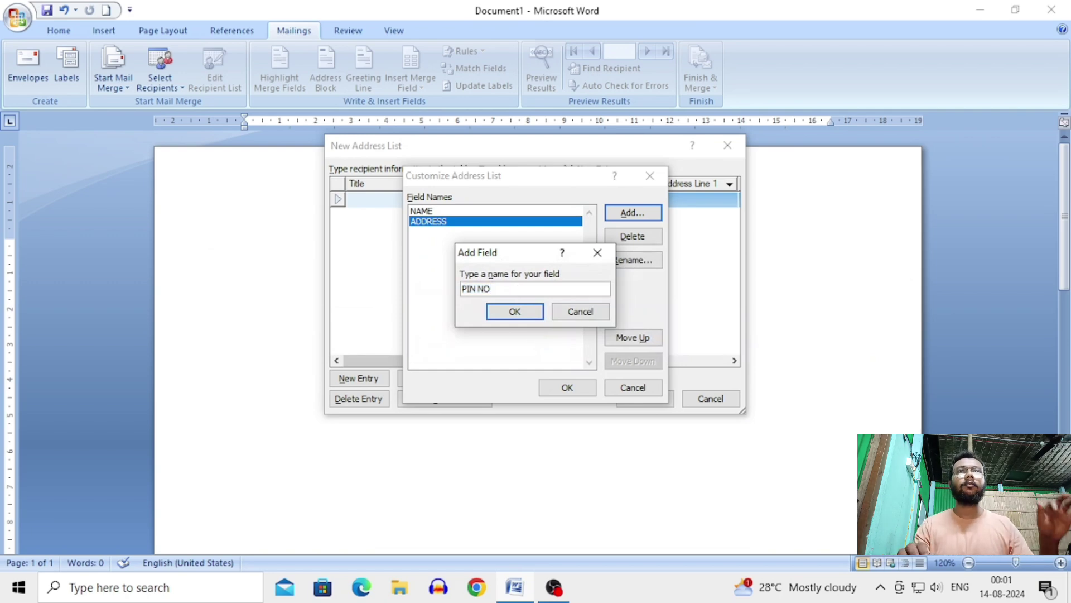
{"action": "key", "text": "Return"}
{"action": "left_click", "coordinate": [624, 220]}
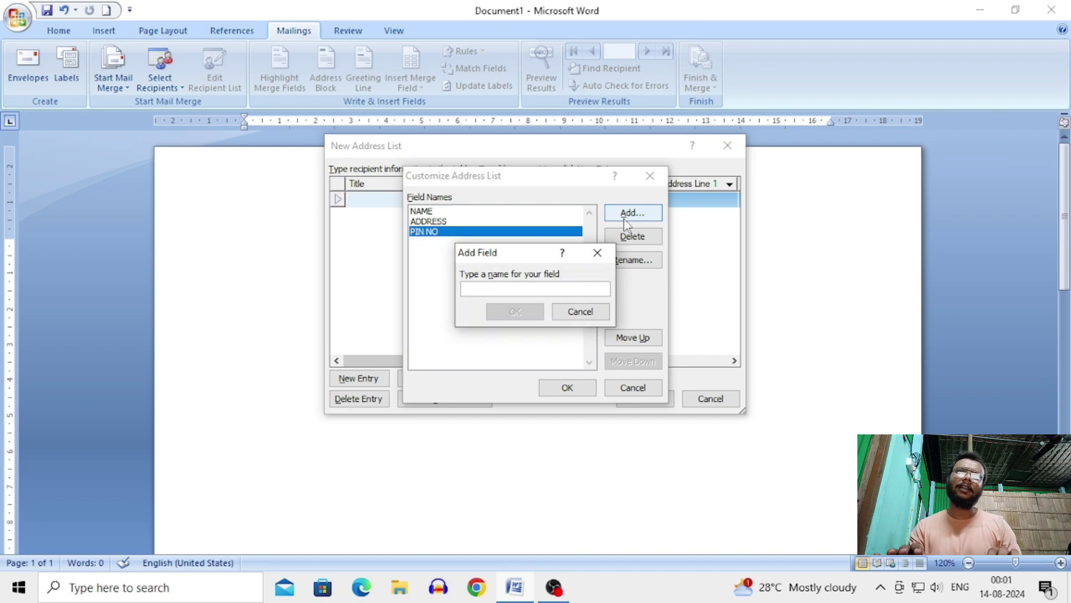
{"action": "type", "text": "PHO"}
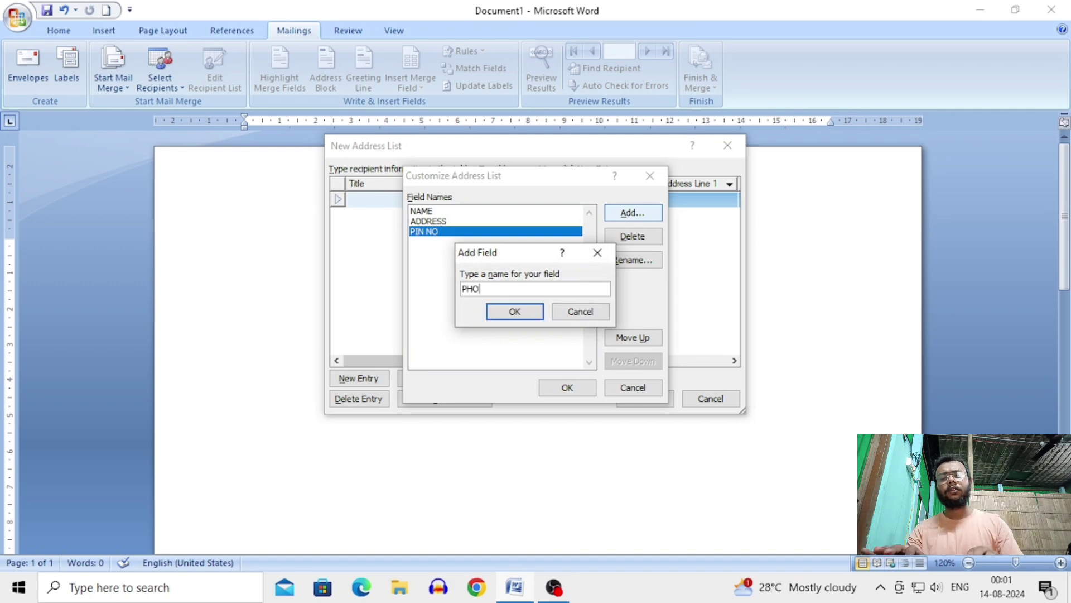
{"action": "type", "text": "NE "}
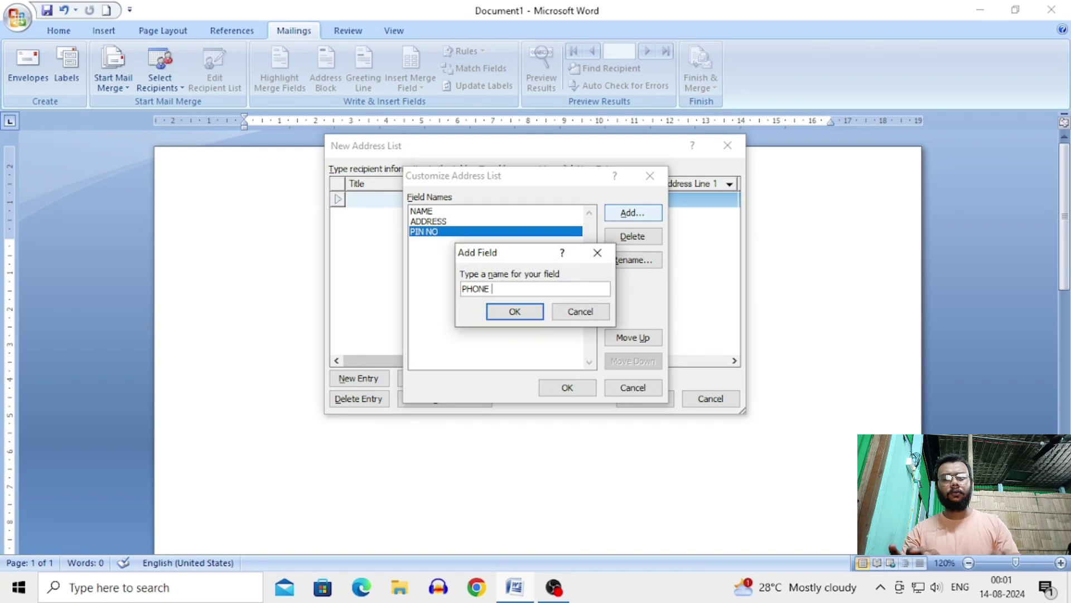
{"action": "type", "text": "NO"}
{"action": "key", "text": "Return"}
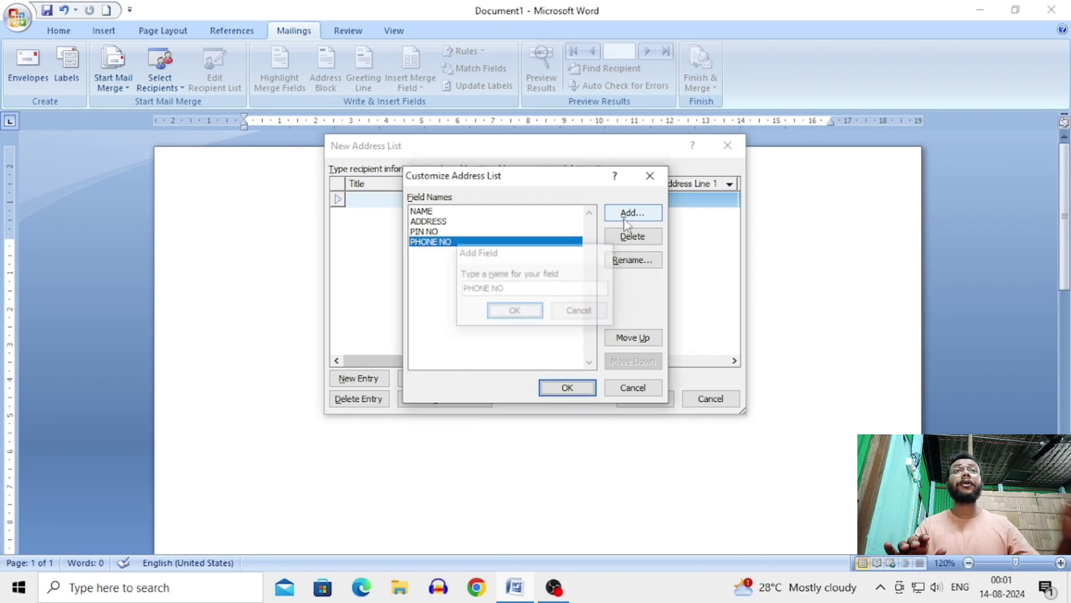
Step: Confirm the custom fields and return to the New Address List table
{"action": "left_click", "coordinate": [568, 389]}
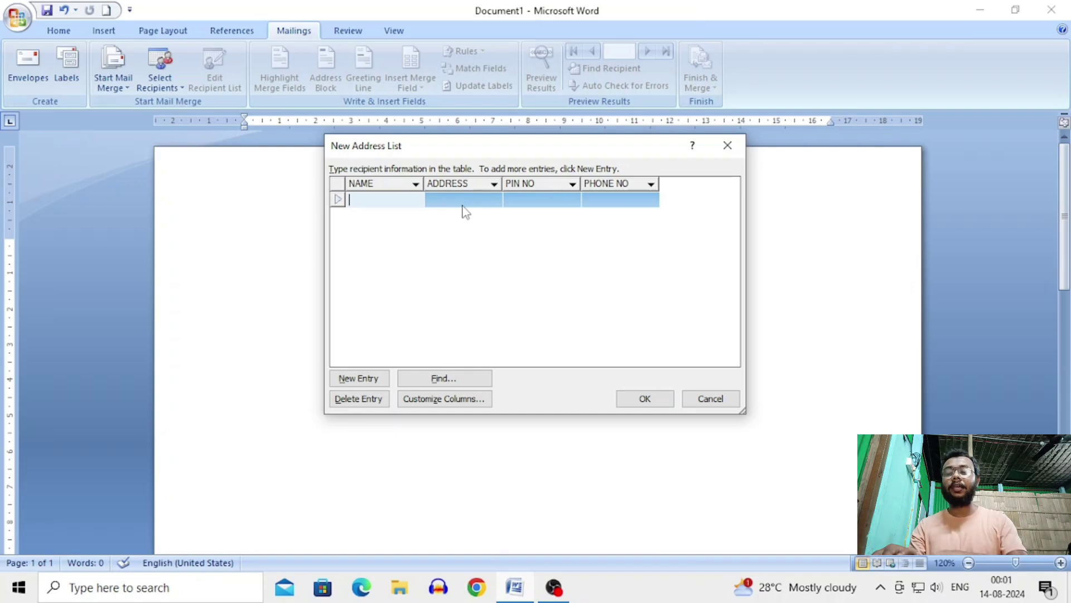
Step: Enter the first recipient: AAA, DELHI, PIN 458745, phone 11111
{"action": "type", "text": "AAA"}
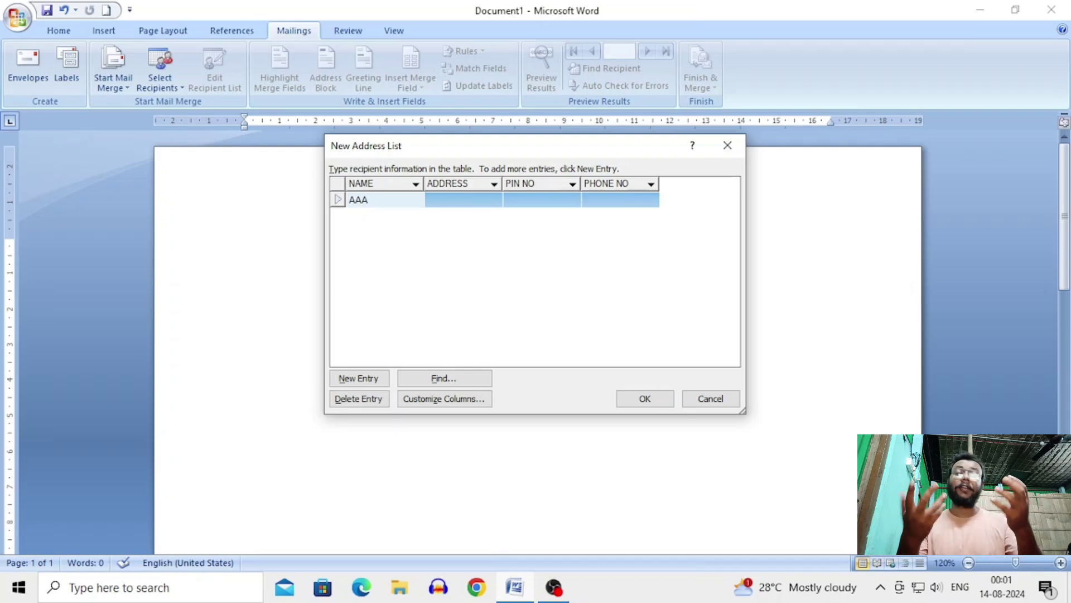
{"action": "left_click", "coordinate": [463, 205]}
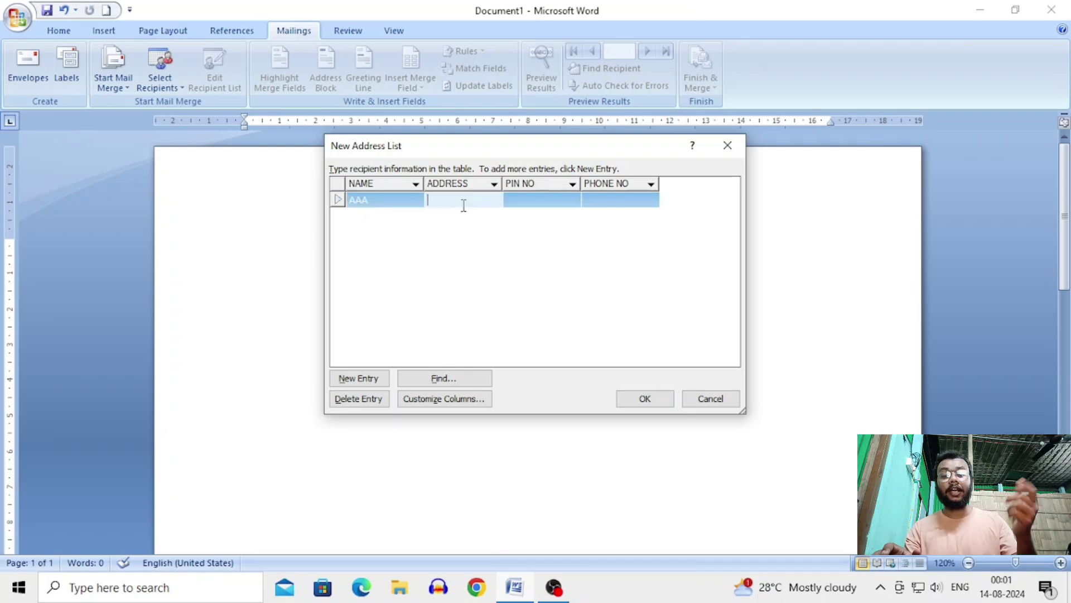
{"action": "type", "text": "DELHI"}
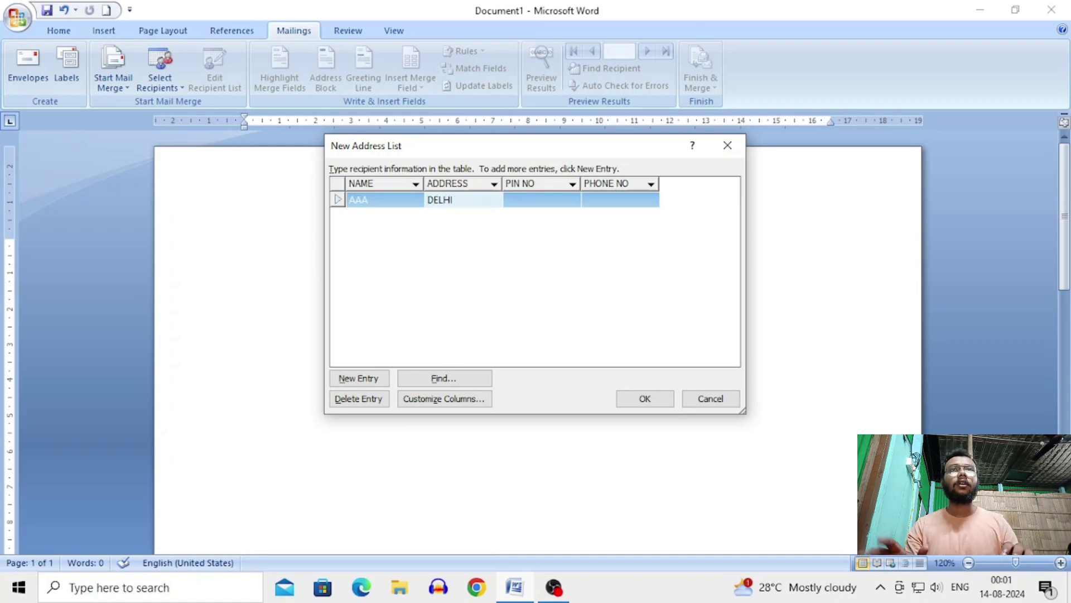
{"action": "key", "text": "Tab"}
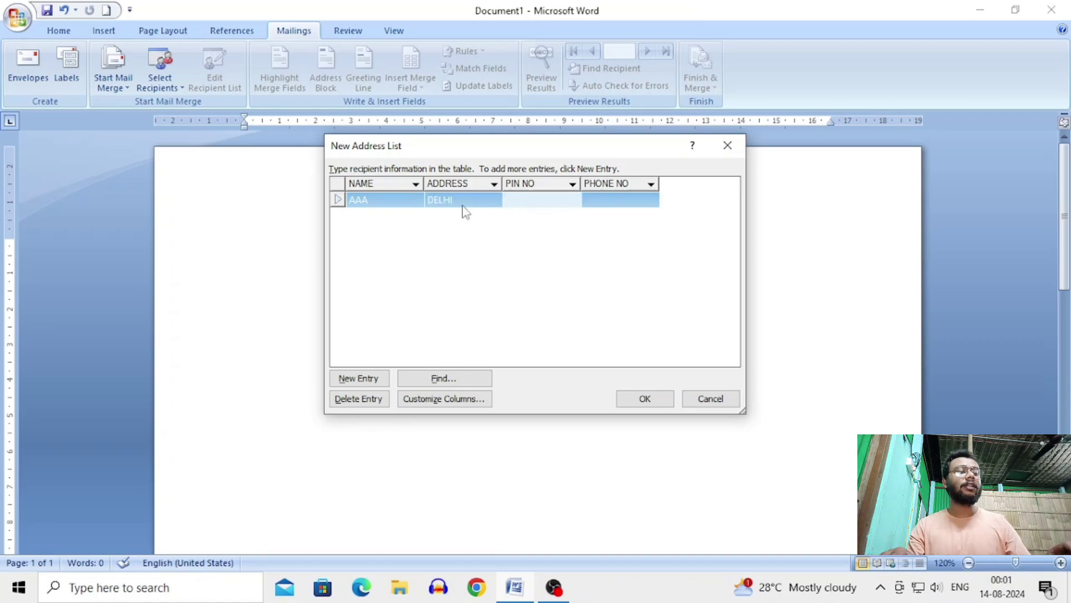
{"action": "type", "text": "458745"}
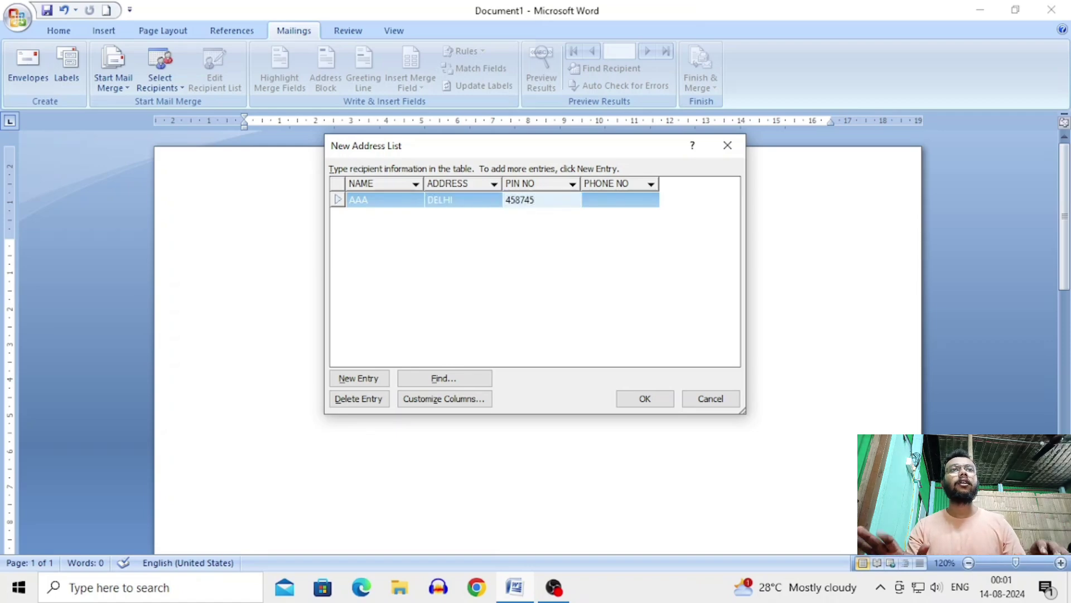
{"action": "key", "text": "Tab"}
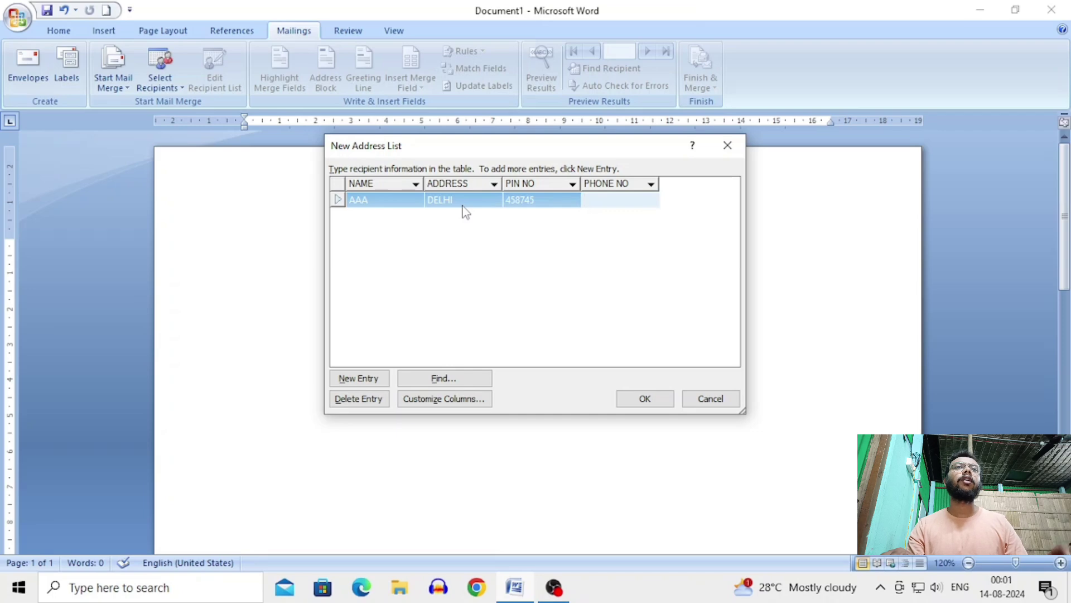
{"action": "type", "text": "11111"}
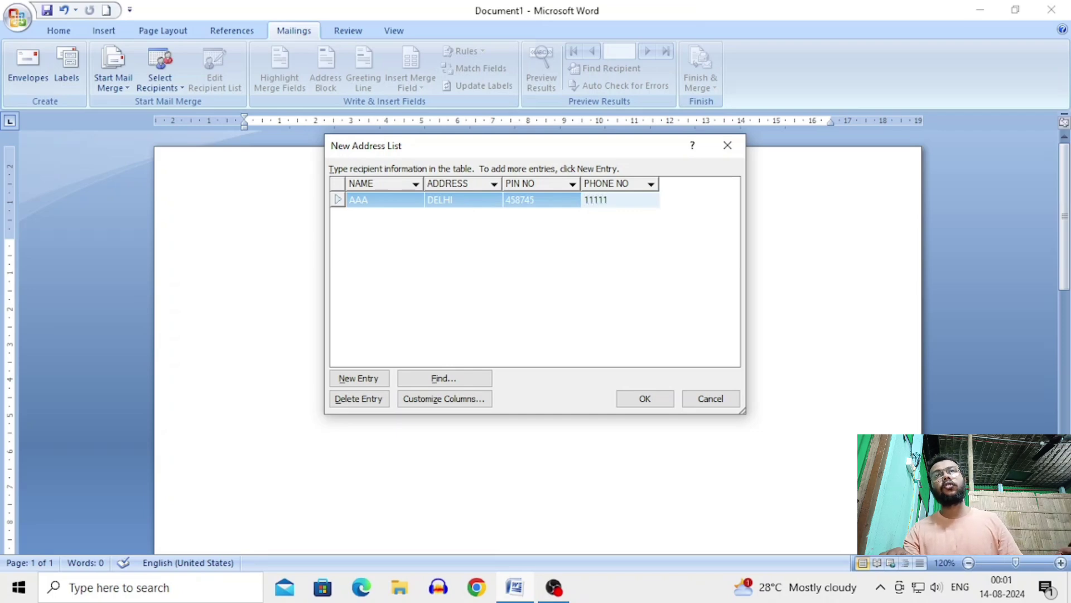
{"action": "key", "text": "Tab"}
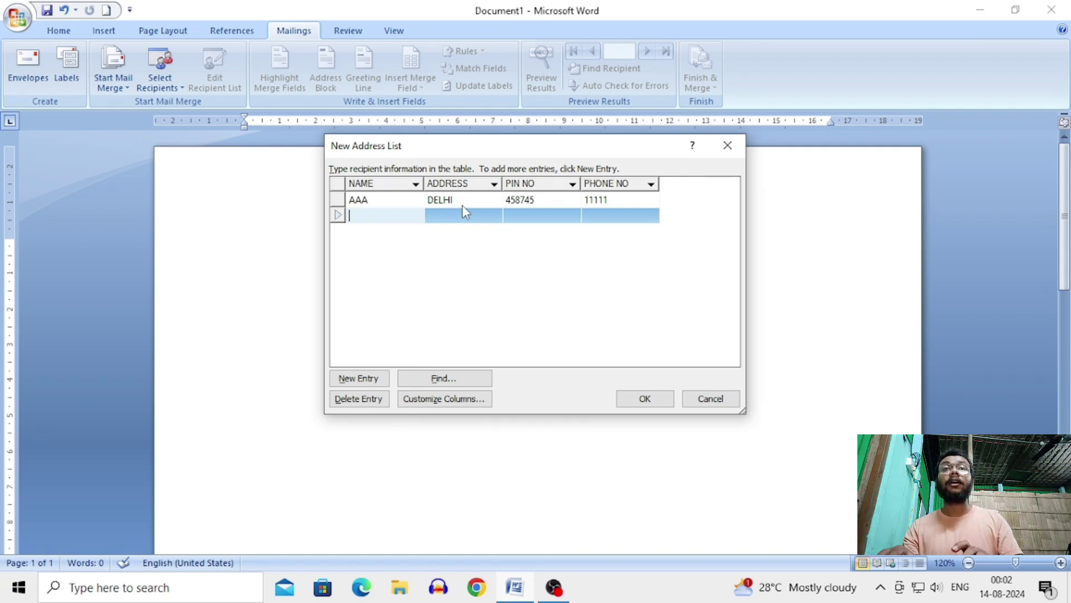
Step: Add the second recipient BBB at MUMBAI with its PIN and phone number
{"action": "type", "text": "BBB"}
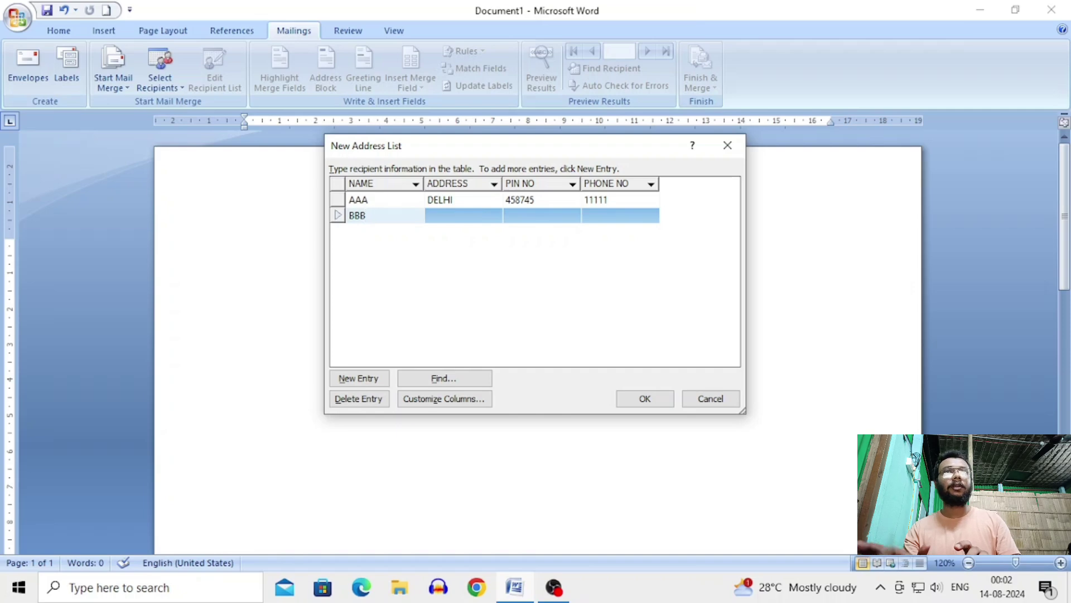
{"action": "key", "text": "Tab"}
{"action": "type", "text": "MUMBAI"}
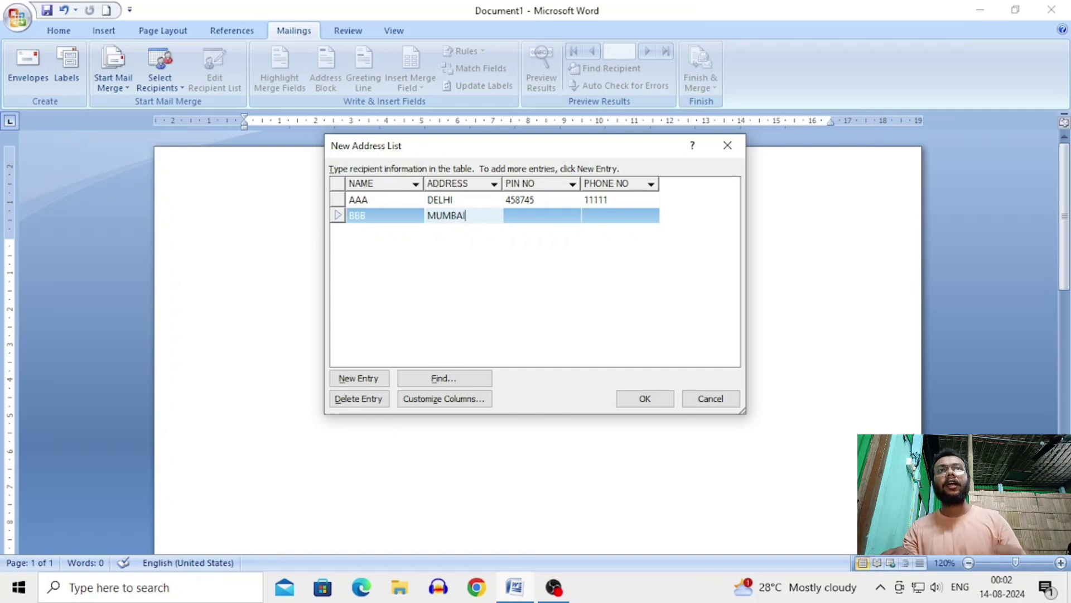
{"action": "key", "text": "Tab"}
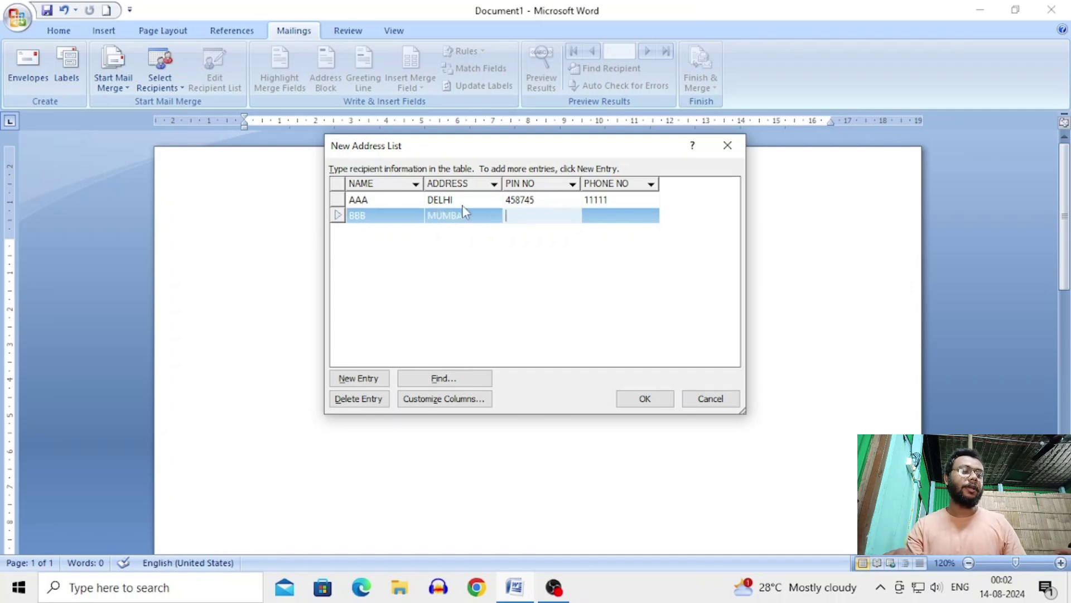
{"action": "type", "text": "5214587"}
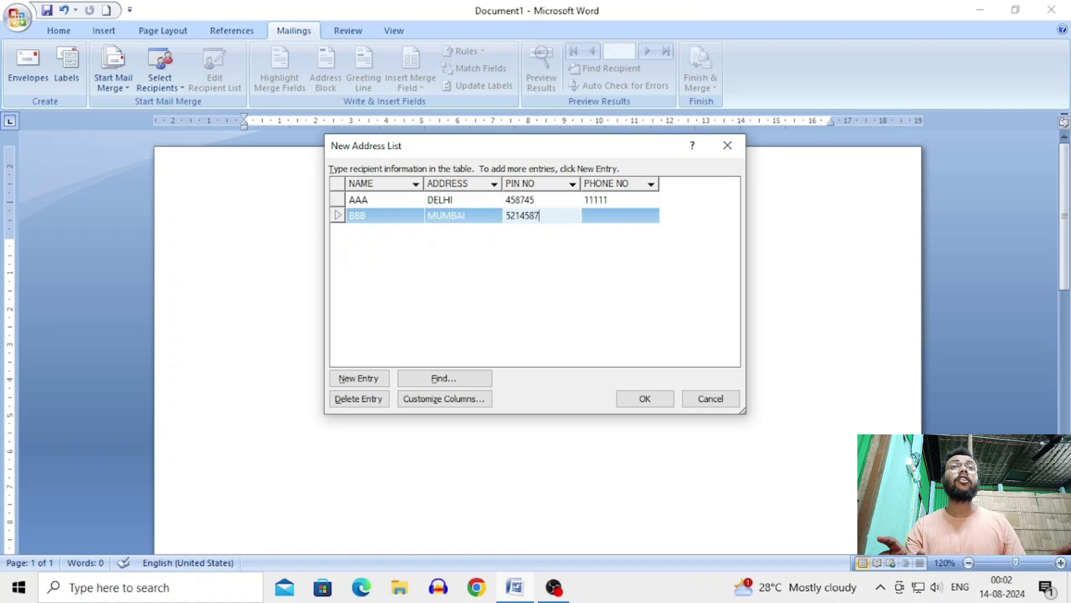
{"action": "type", "text": "2"}
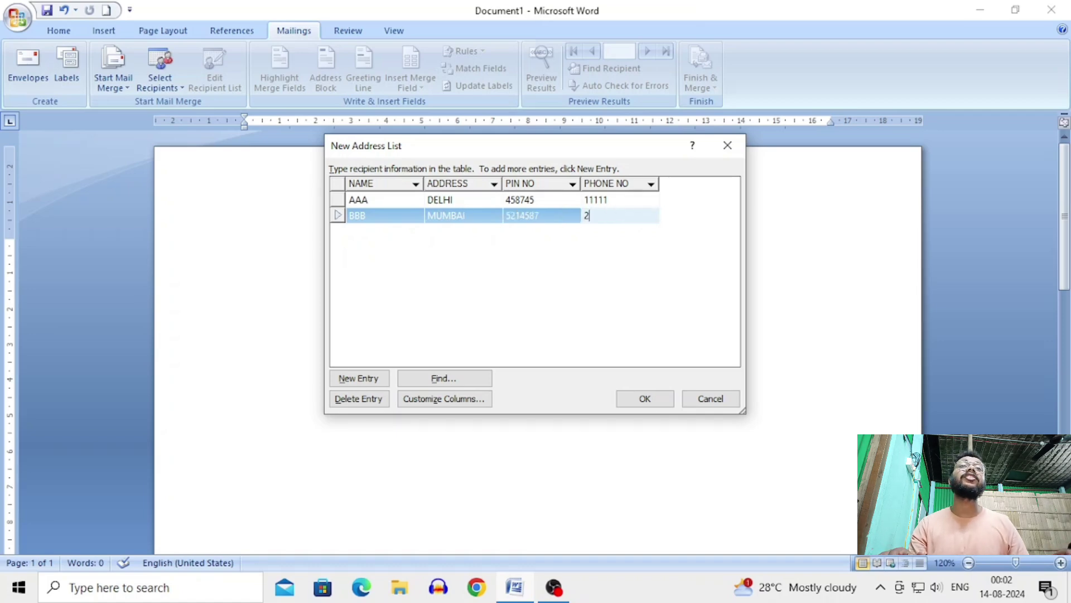
{"action": "type", "text": "2222"}
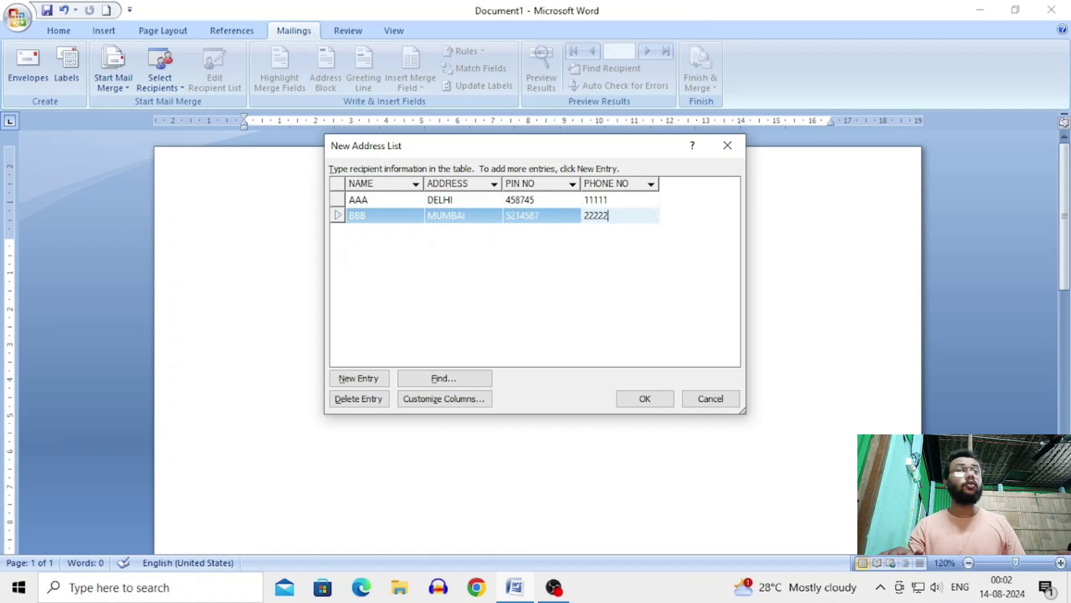
{"action": "key", "text": "Tab"}
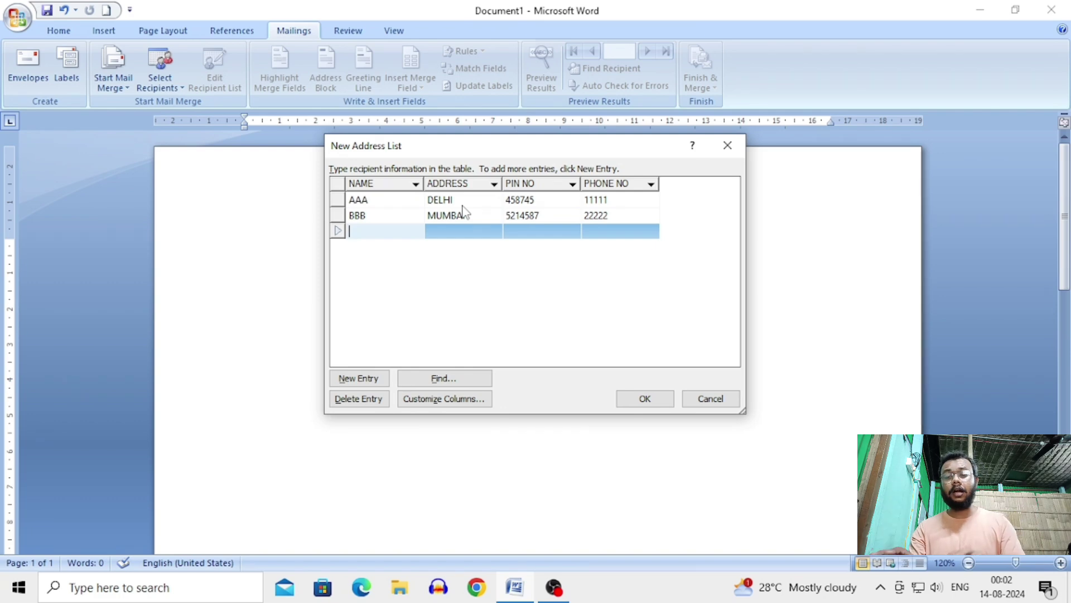
Step: Add the third recipient CCC at KOLKATA, PIN 454575, phone 33333
{"action": "type", "text": "CCC"}
{"action": "key", "text": "Tab"}
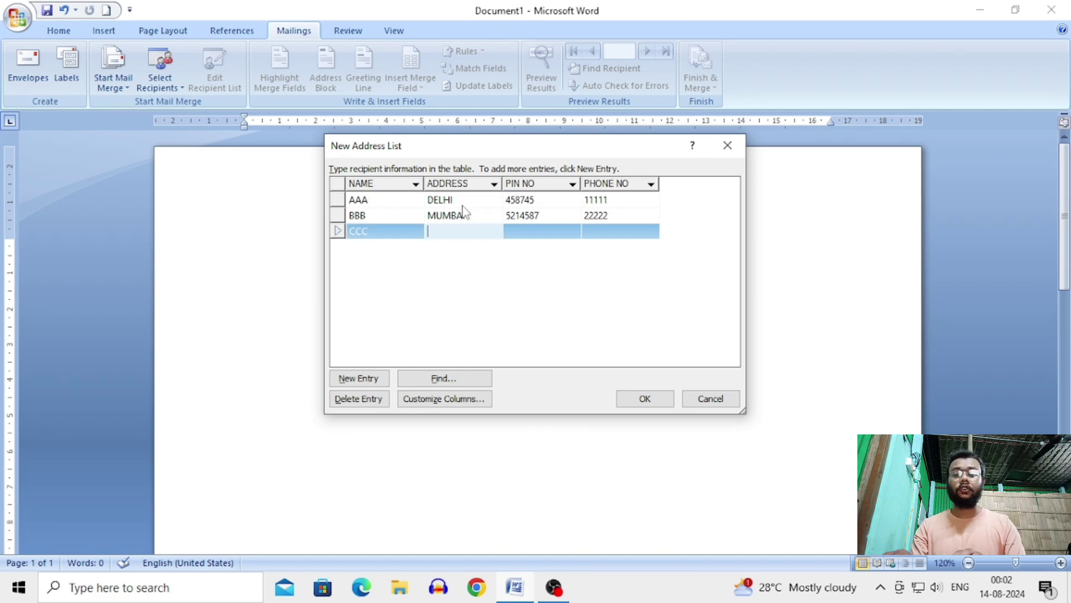
{"action": "type", "text": "KOLKATA"}
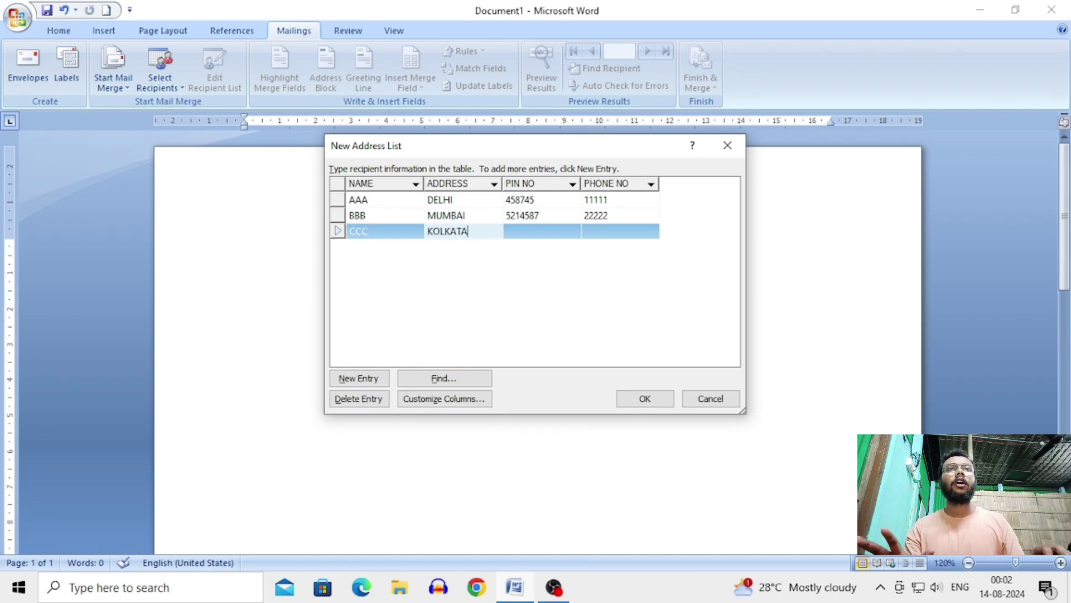
{"action": "key", "text": "Tab"}
{"action": "type", "text": "45"}
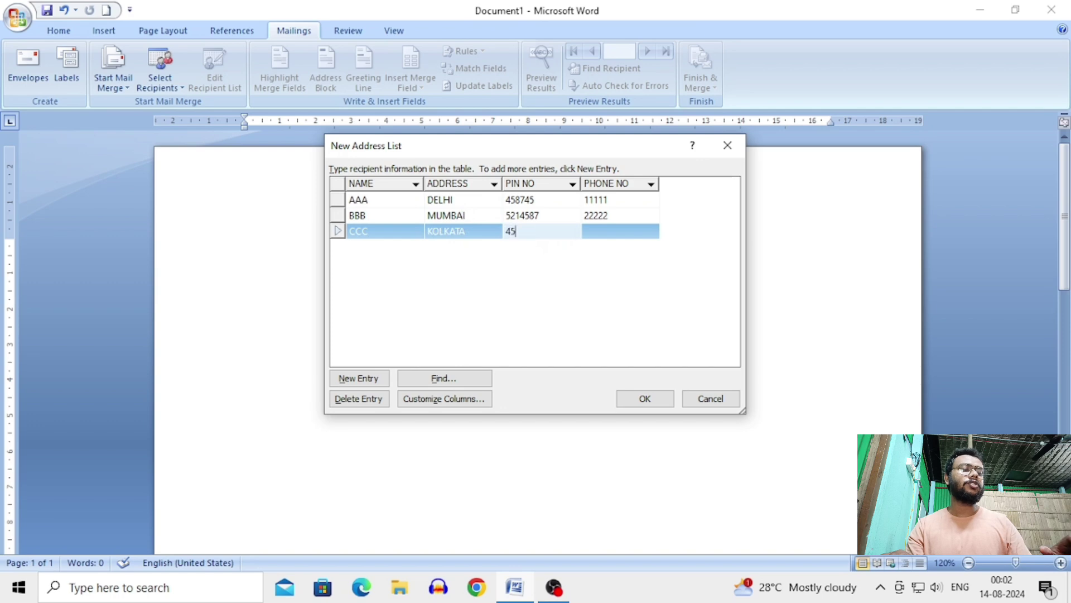
{"action": "type", "text": "4575"}
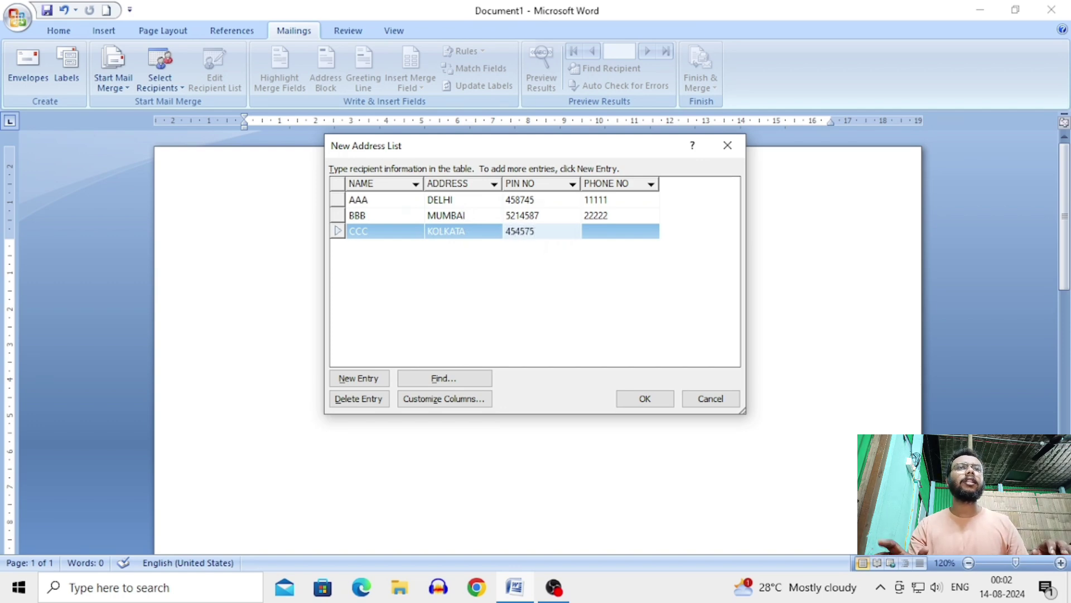
{"action": "type", "text": "33333"}
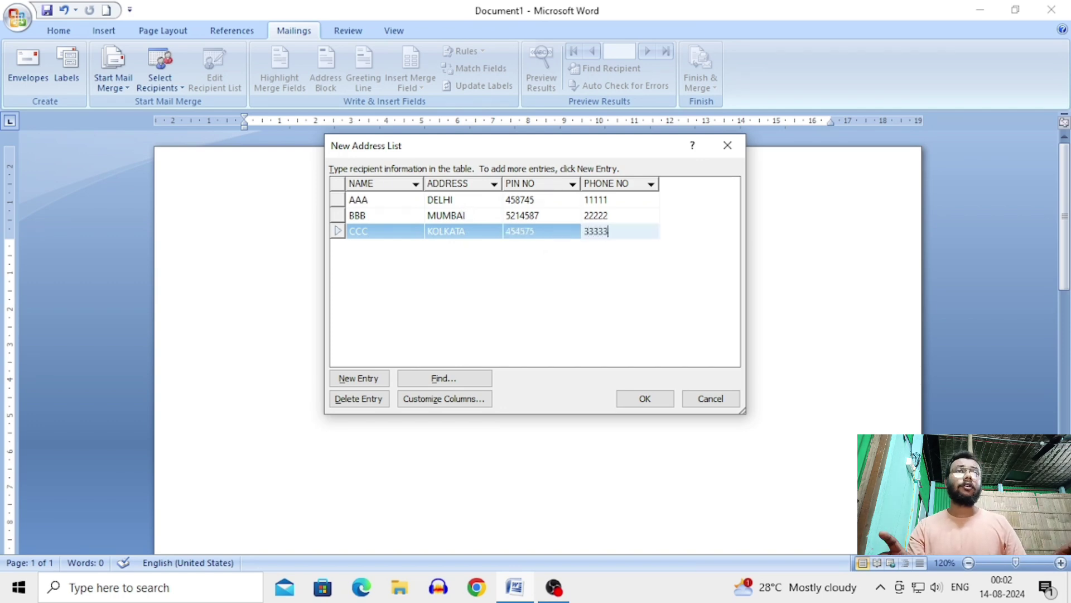
{"action": "key", "text": "Tab"}
Step: Add the fourth recipient DDD at SAHARA DESERT, PIN 478547, phone 44444
{"action": "type", "text": "DDDD"}
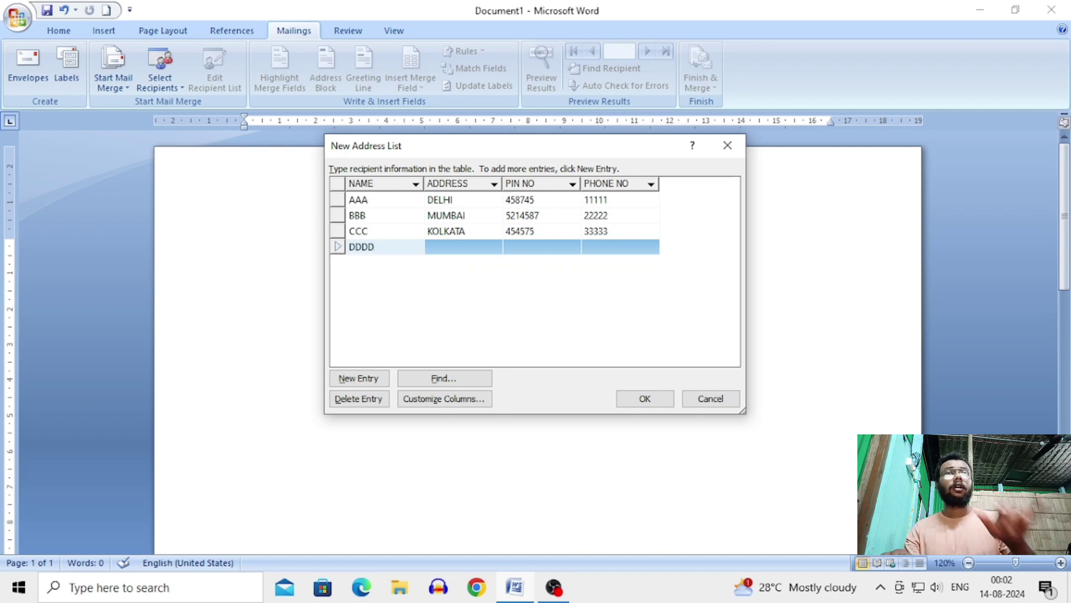
{"action": "key", "text": "BackSpace"}
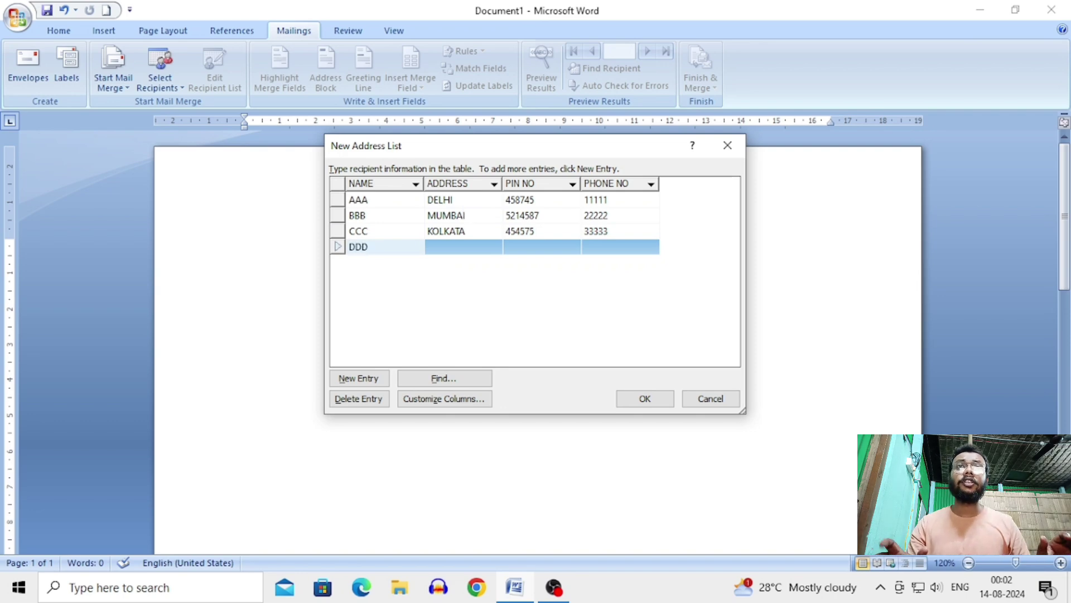
{"action": "key", "text": "Tab"}
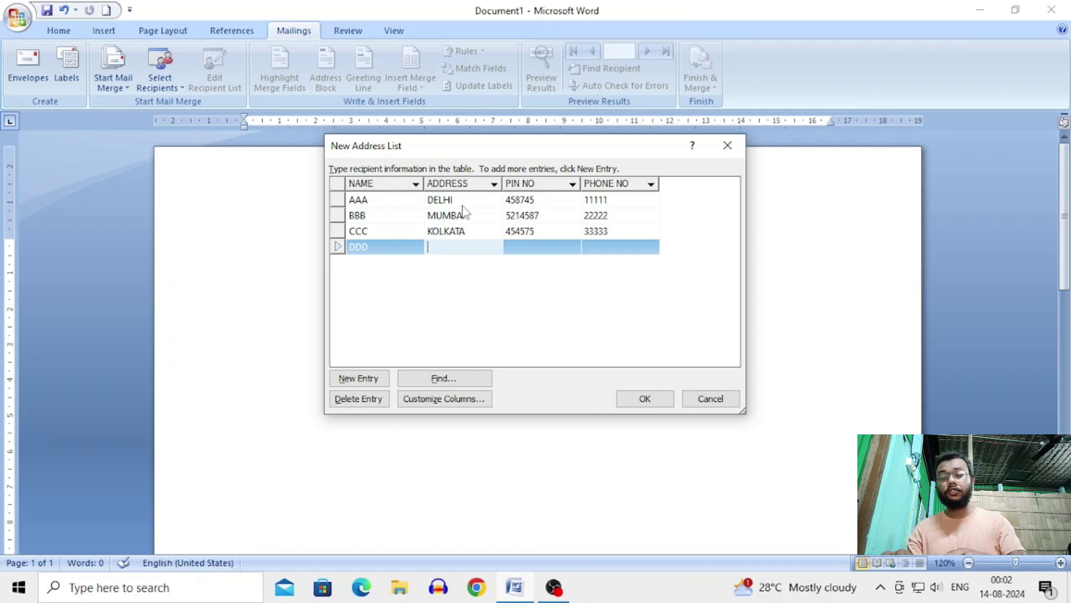
{"action": "type", "text": "SAHARA"}
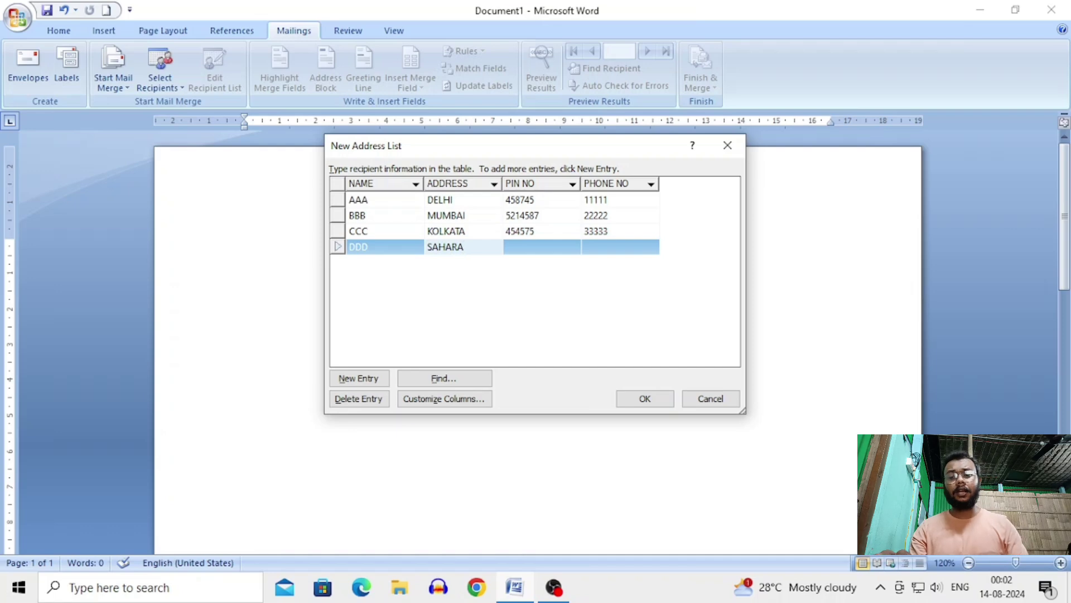
{"action": "type", "text": " DES"}
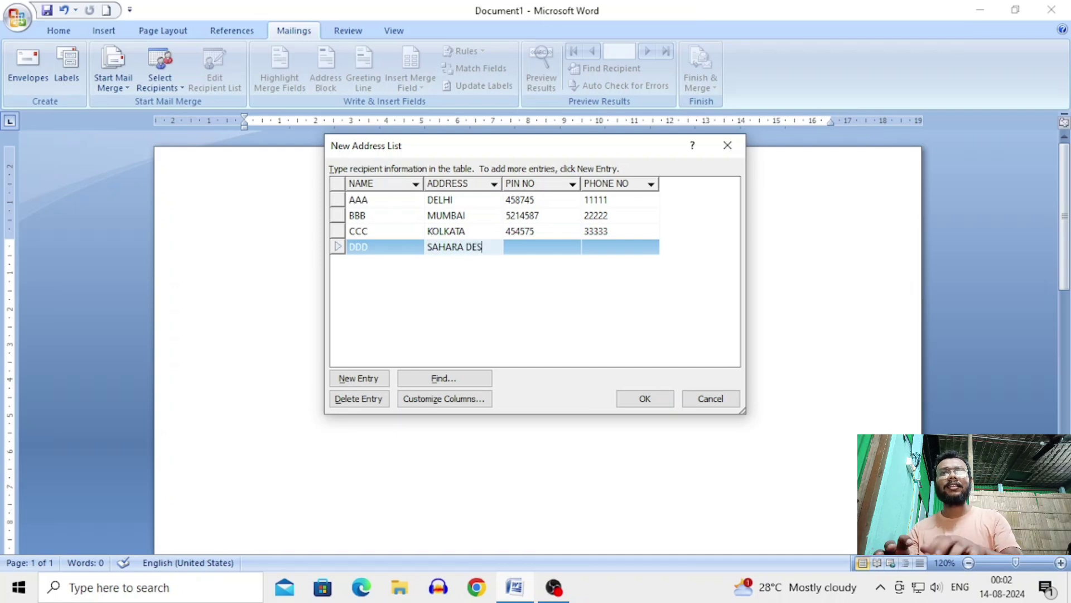
{"action": "type", "text": "ERT"}
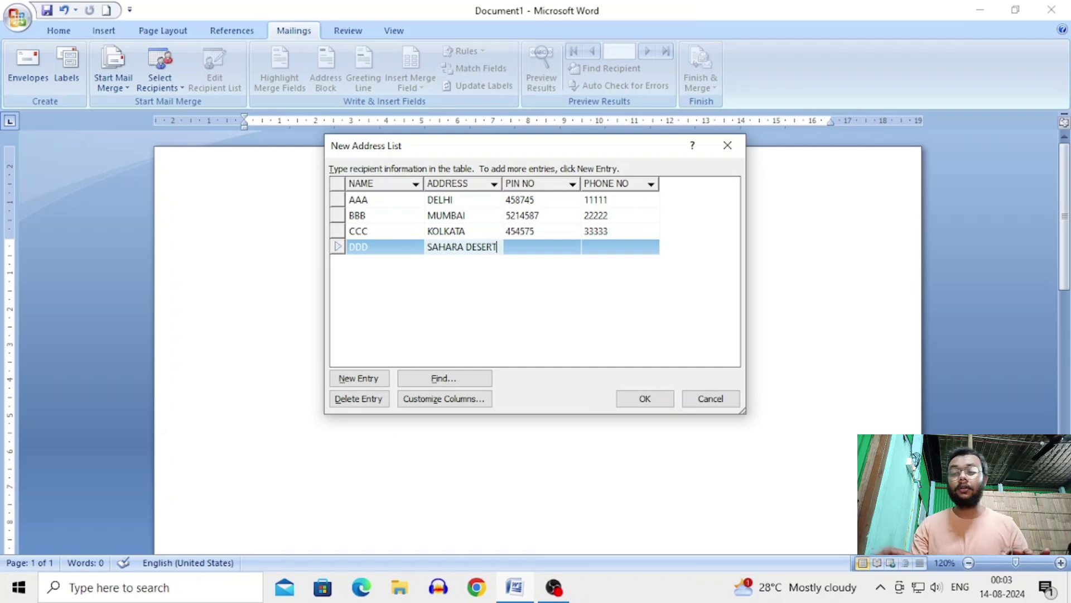
{"action": "key", "text": "Tab"}
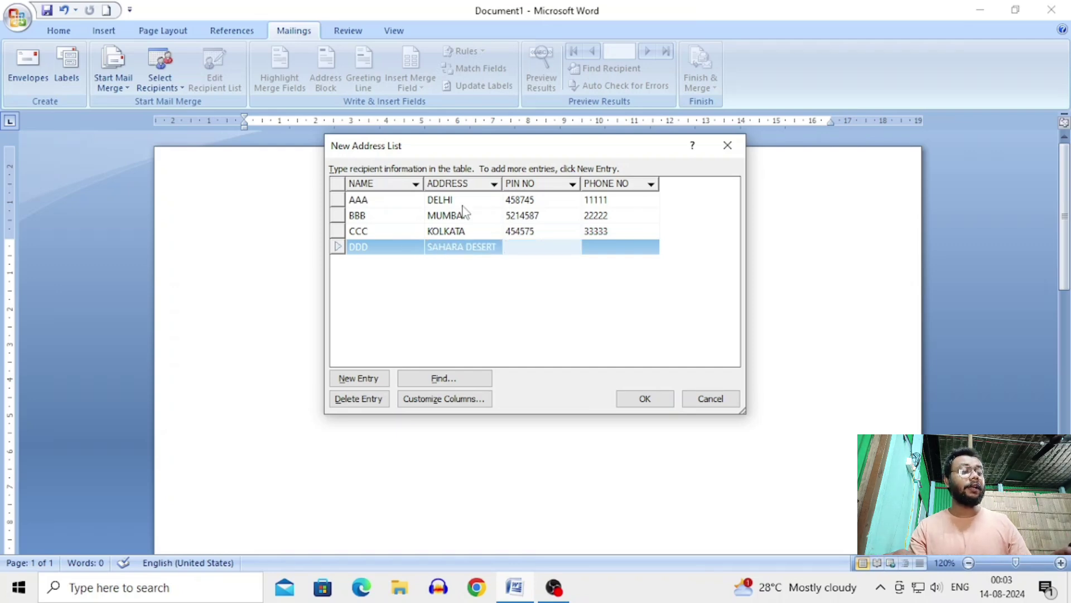
{"action": "type", "text": "478547"}
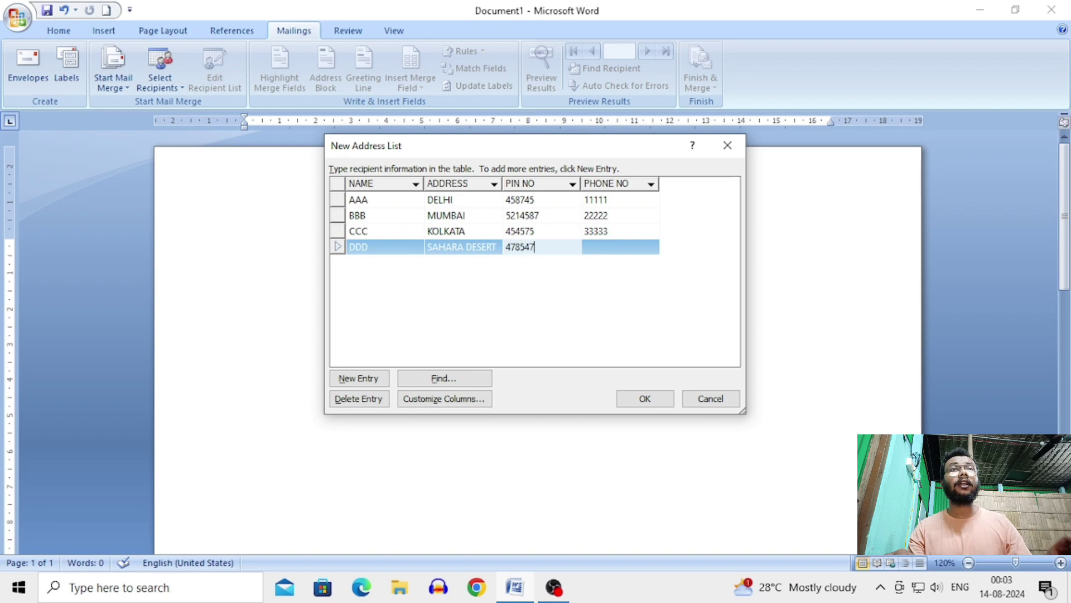
{"action": "key", "text": "Tab"}
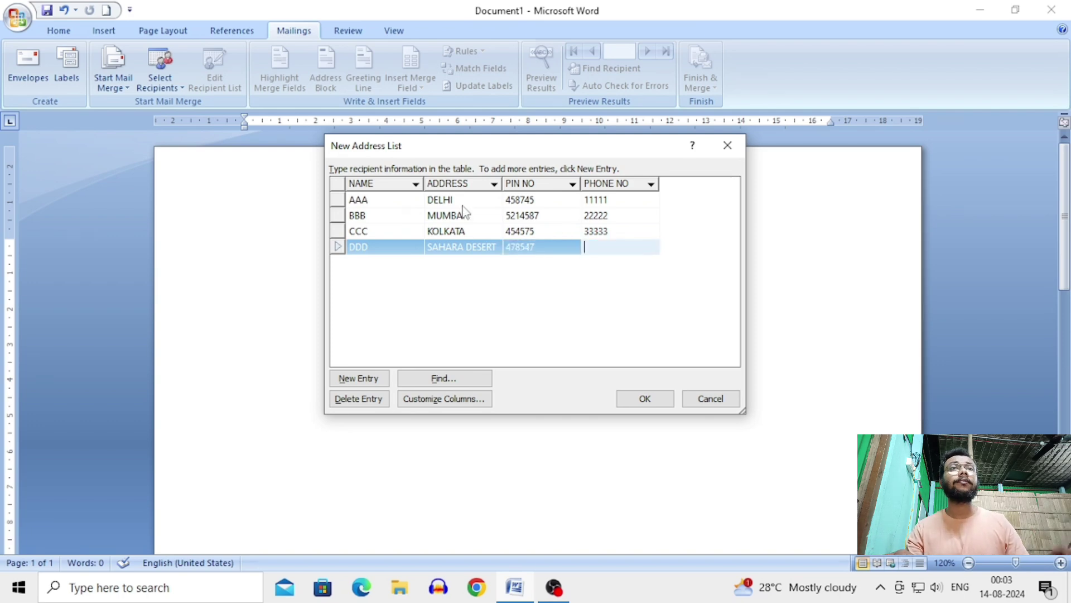
{"action": "type", "text": "44444"}
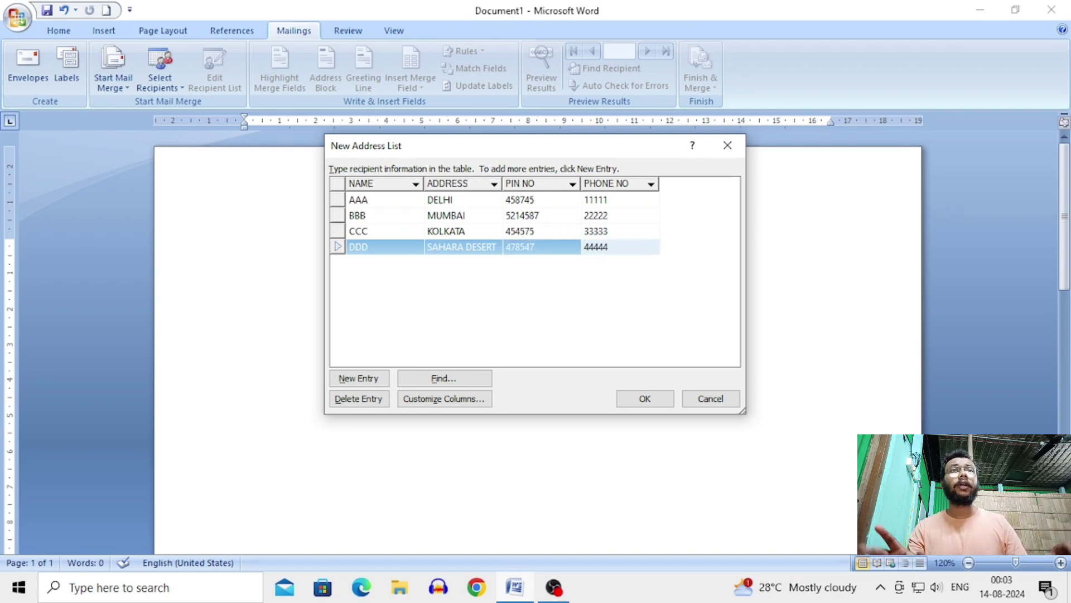
{"action": "key", "text": "Tab"}
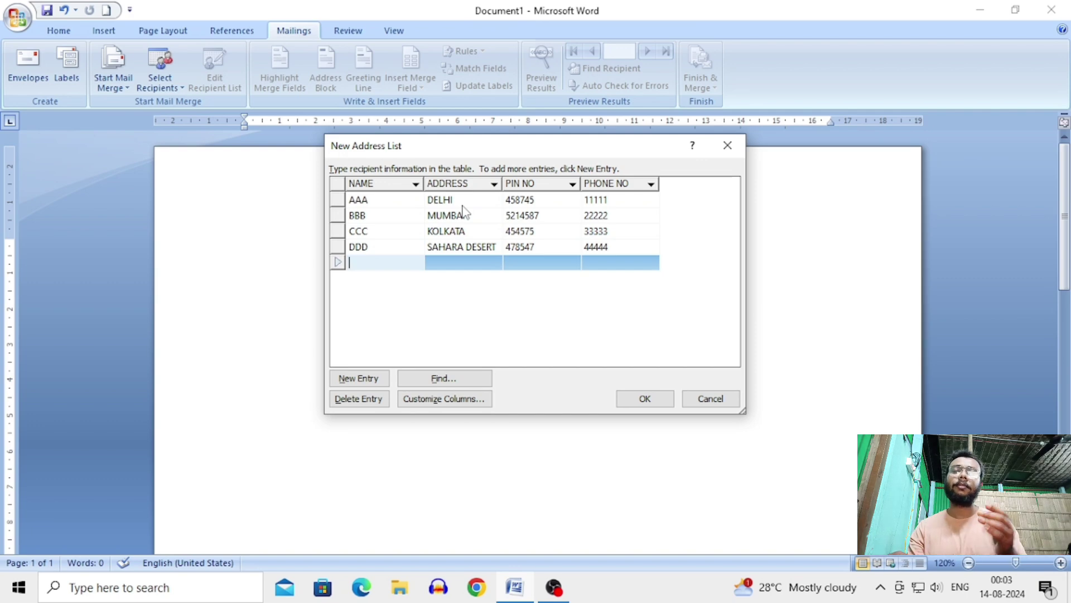
Step: Fill in the new row with EEE, HIMALAYA, 12345 and 55555
{"action": "type", "text": "EEE"}
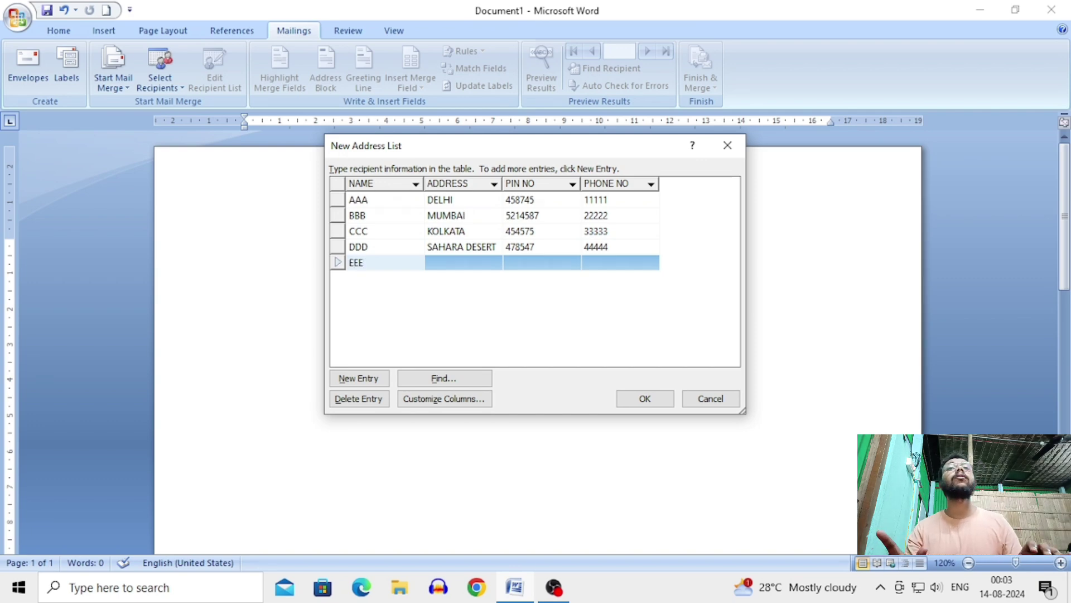
{"action": "key", "text": "Tab"}
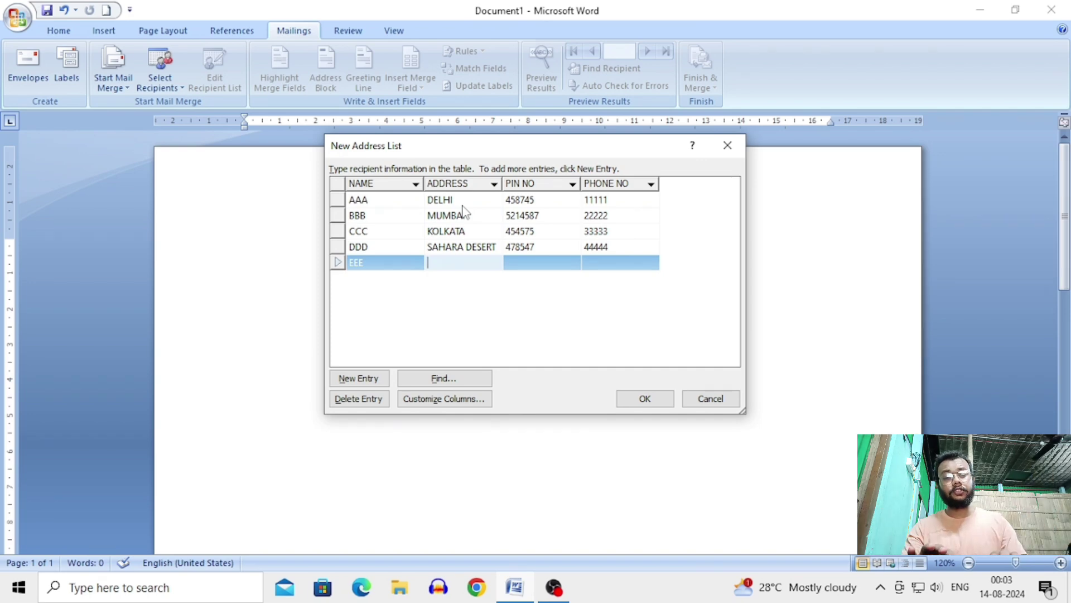
{"action": "type", "text": "HIMALAYA"}
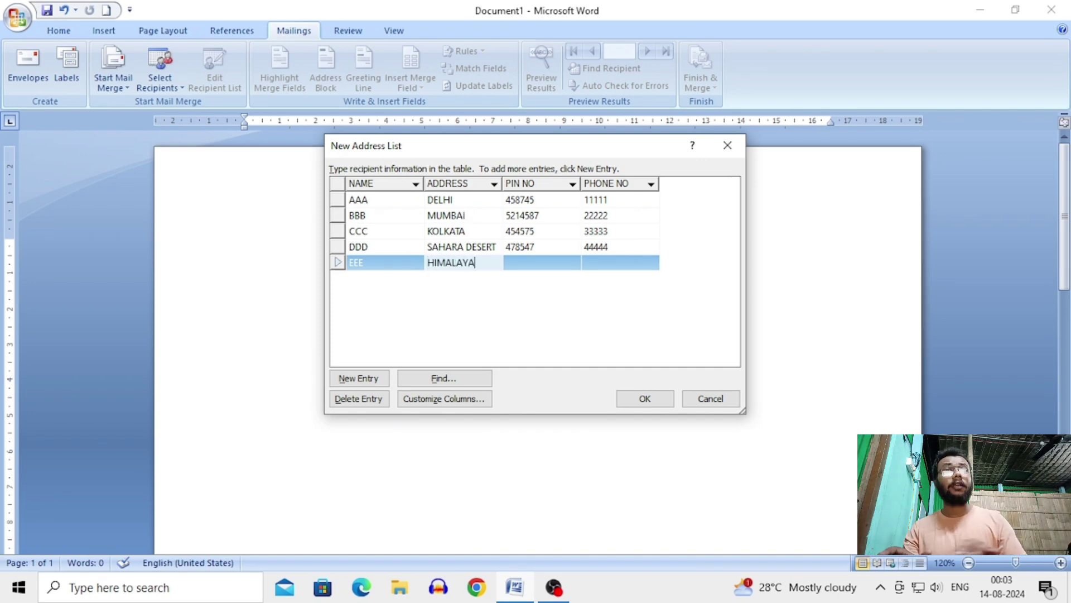
{"action": "key", "text": "Tab"}
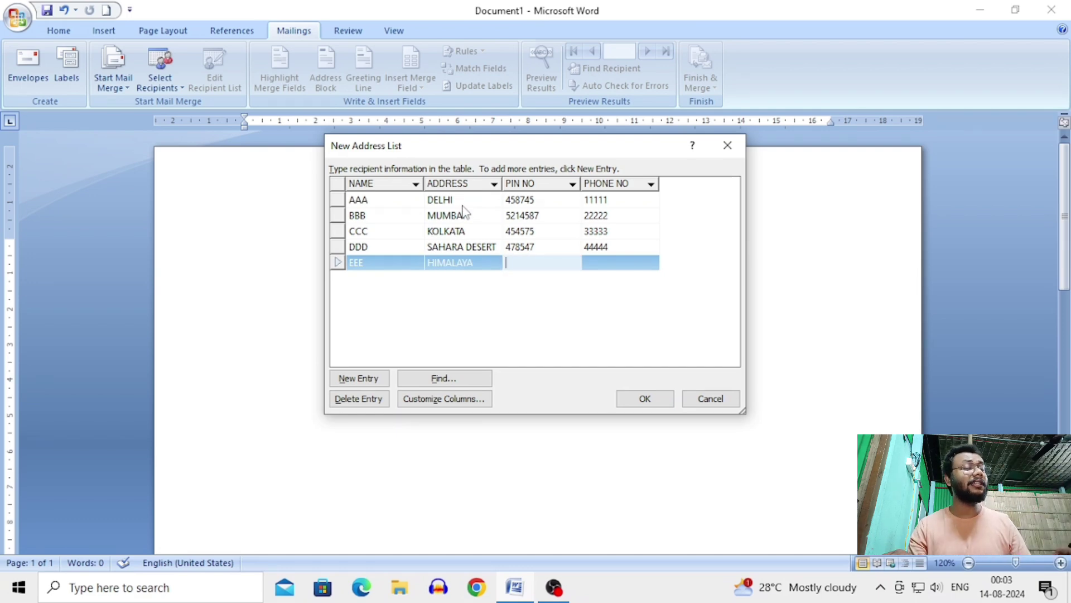
{"action": "type", "text": "12345"}
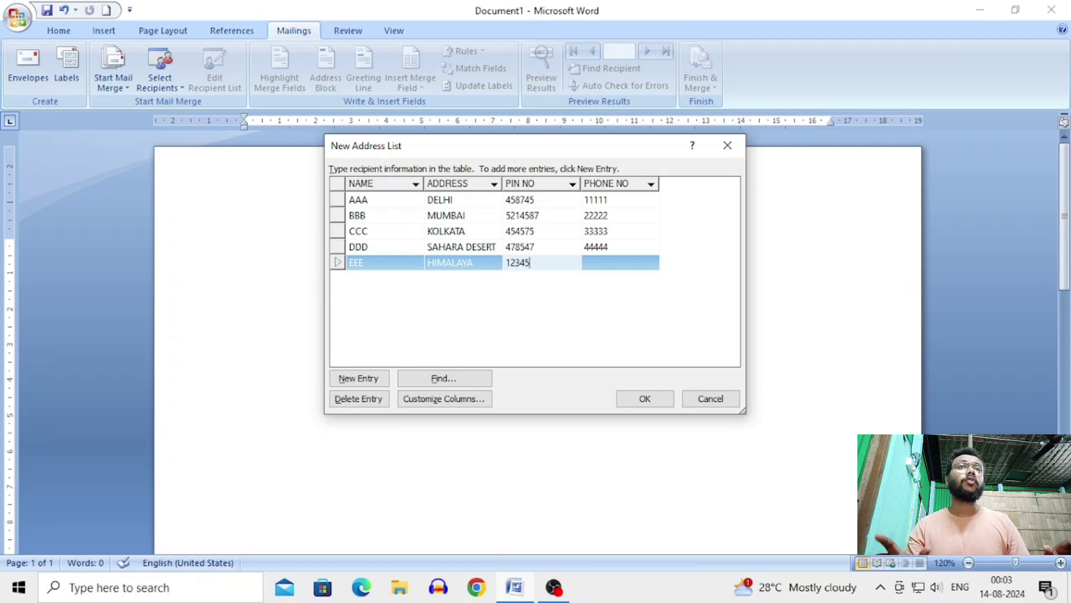
{"action": "key", "text": "Tab"}
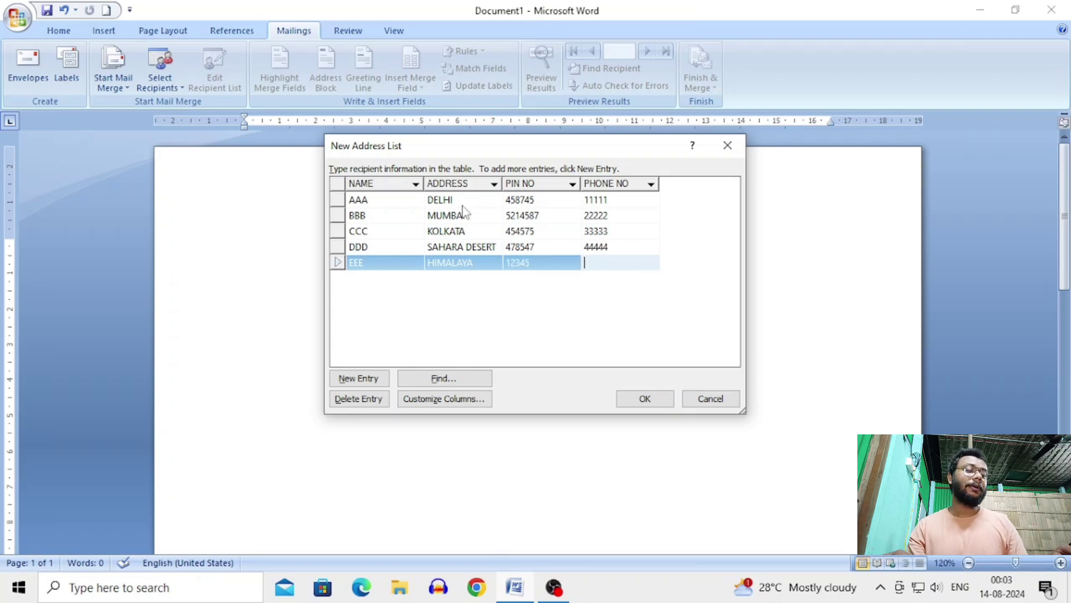
{"action": "type", "text": "55555"}
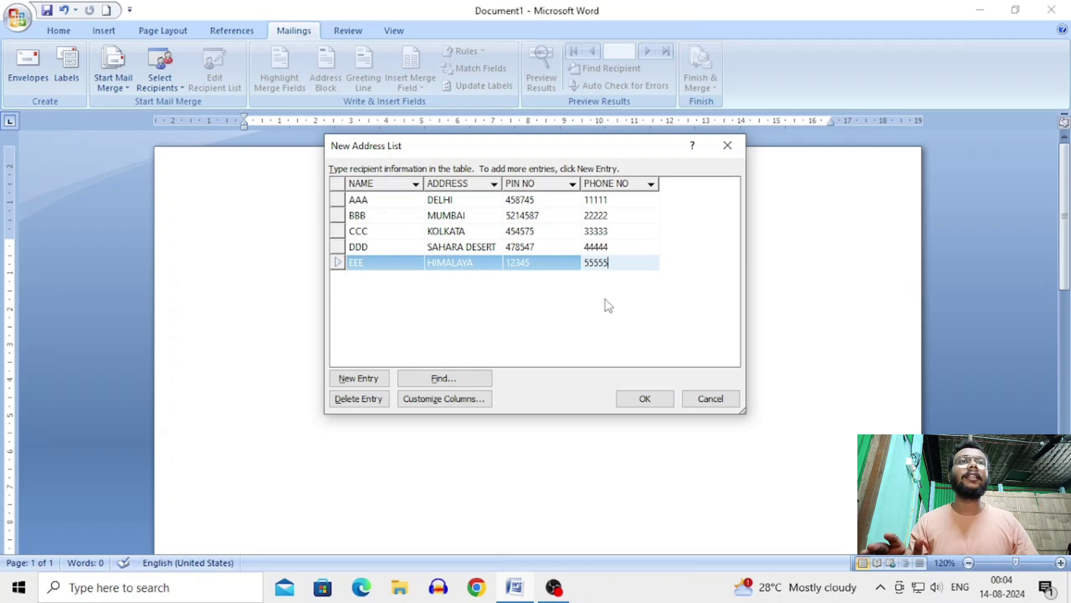
Step: Close the New Address List and enter 'SUBH ARMY' as the address list's file name
{"action": "left_click", "coordinate": [650, 398]}
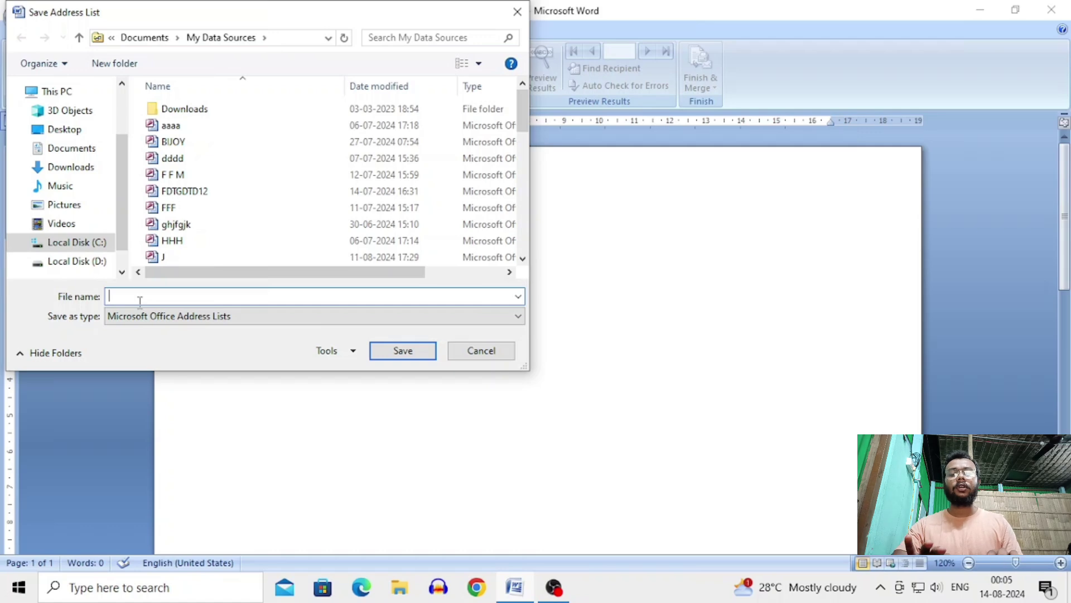
{"action": "type", "text": "YOU"}
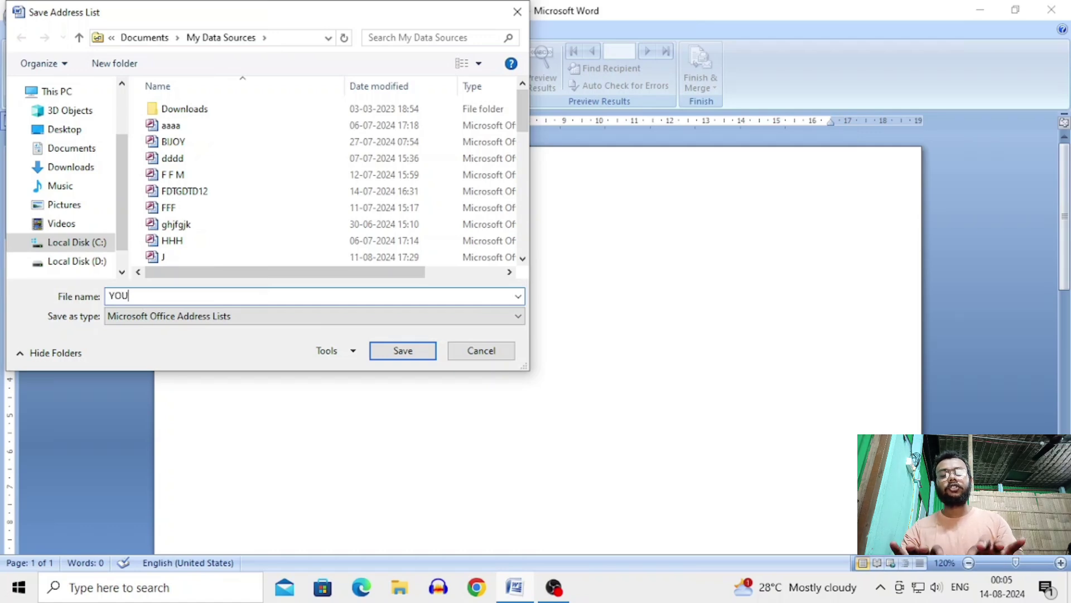
{"action": "type", "text": "TUBE VI"}
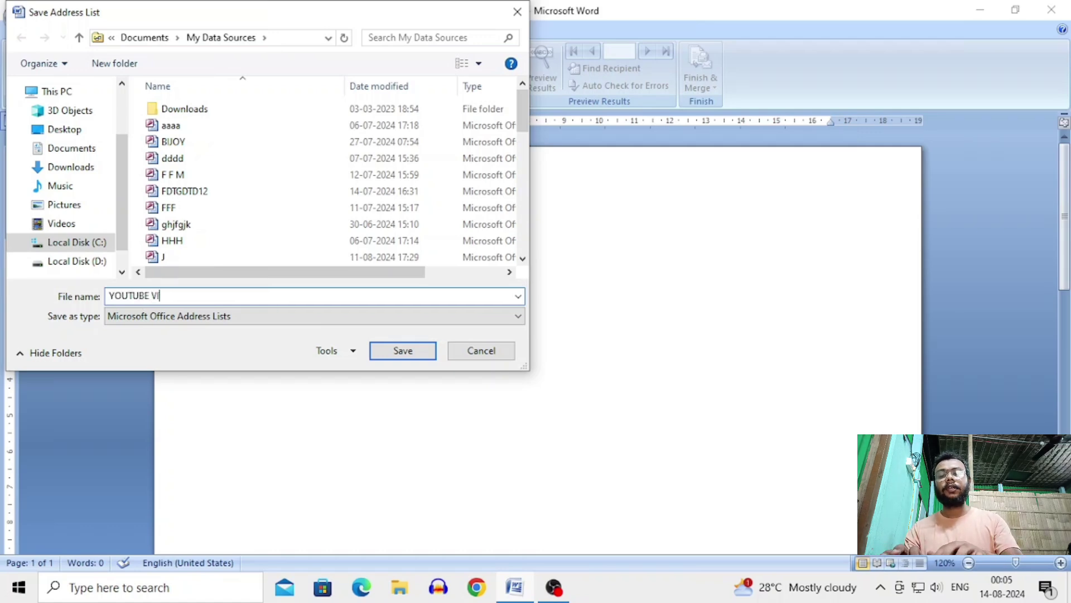
{"action": "key", "text": "BackSpace"}
{"action": "key", "text": "BackSpace"}
{"action": "key", "text": "BackSpace"}
{"action": "key", "text": "BackSpace"}
{"action": "key", "text": "BackSpace"}
{"action": "key", "text": "BackSpace"}
{"action": "key", "text": "BackSpace"}
{"action": "key", "text": "BackSpace"}
{"action": "key", "text": "BackSpace"}
{"action": "key", "text": "BackSpace"}
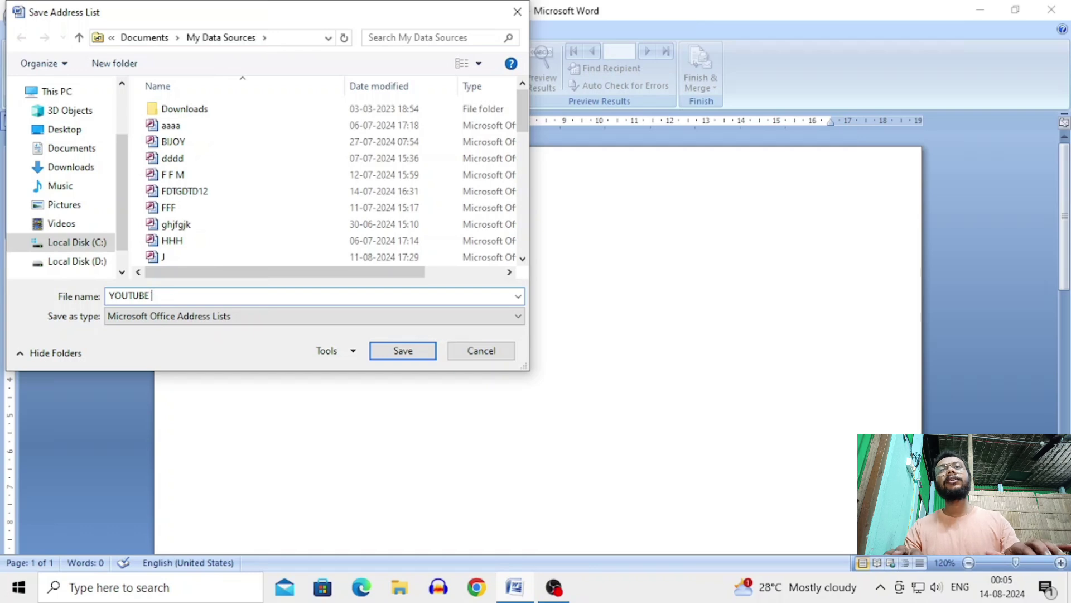
{"action": "type", "text": "SUPE"}
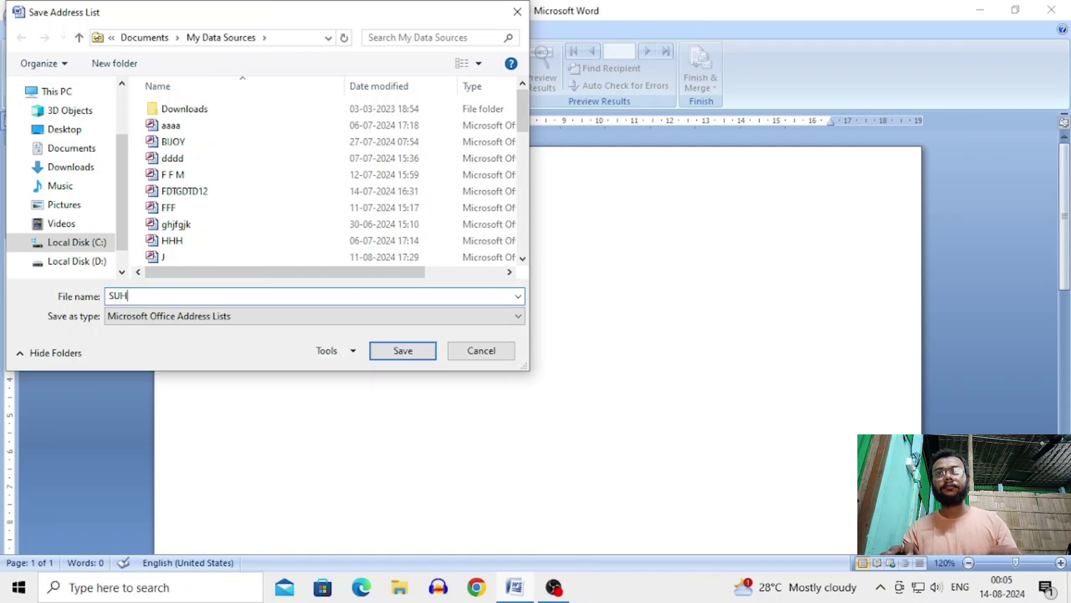
{"action": "key", "text": "BackSpace"}
{"action": "key", "text": "BackSpace"}
{"action": "type", "text": "BHA"}
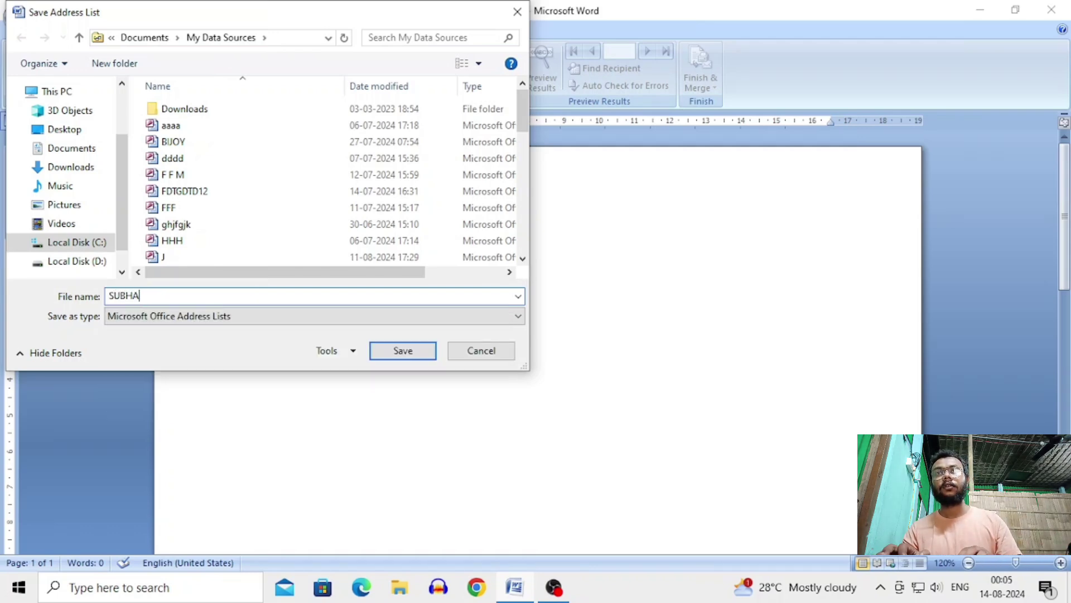
{"action": "key", "text": "BackSpace"}
{"action": "type", "text": "ARMY"}
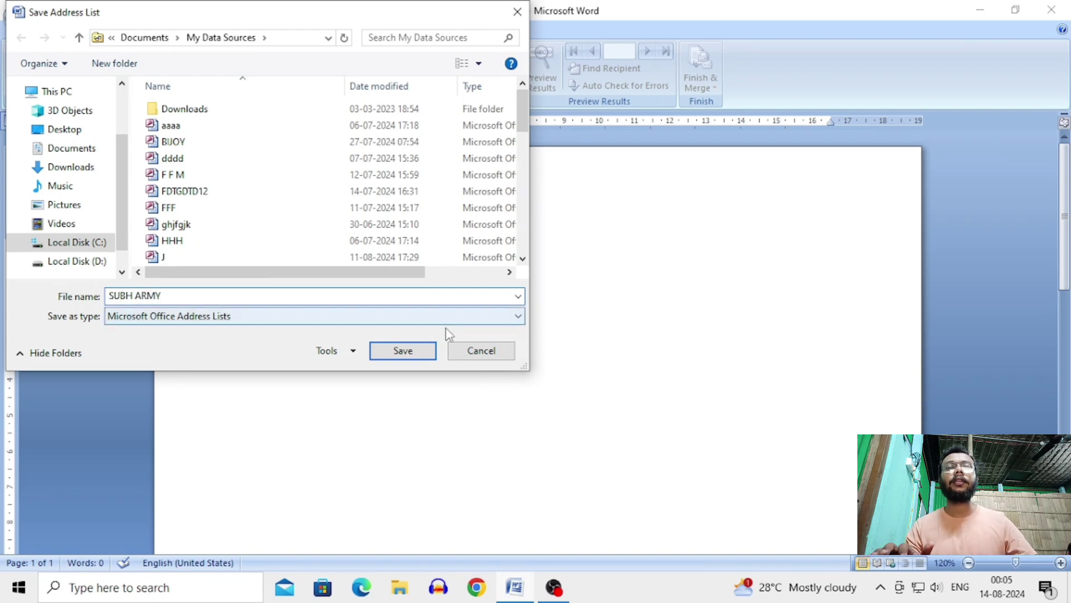
Step: Generate three sample paragraphs with =RAND() and insert an empty line above them
{"action": "left_click", "coordinate": [423, 348]}
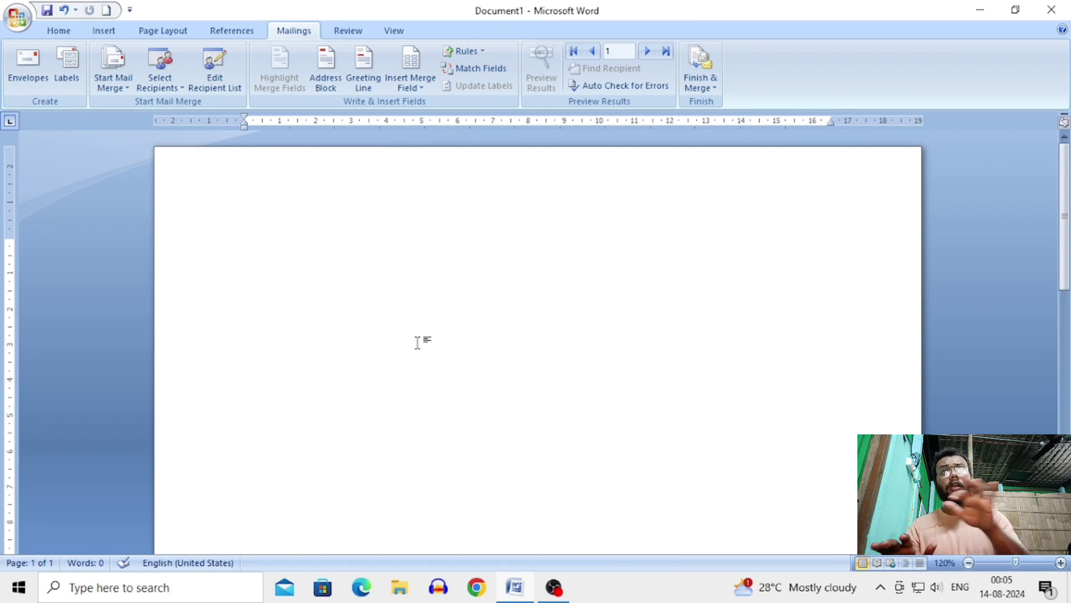
{"action": "type", "text": "=RAND"}
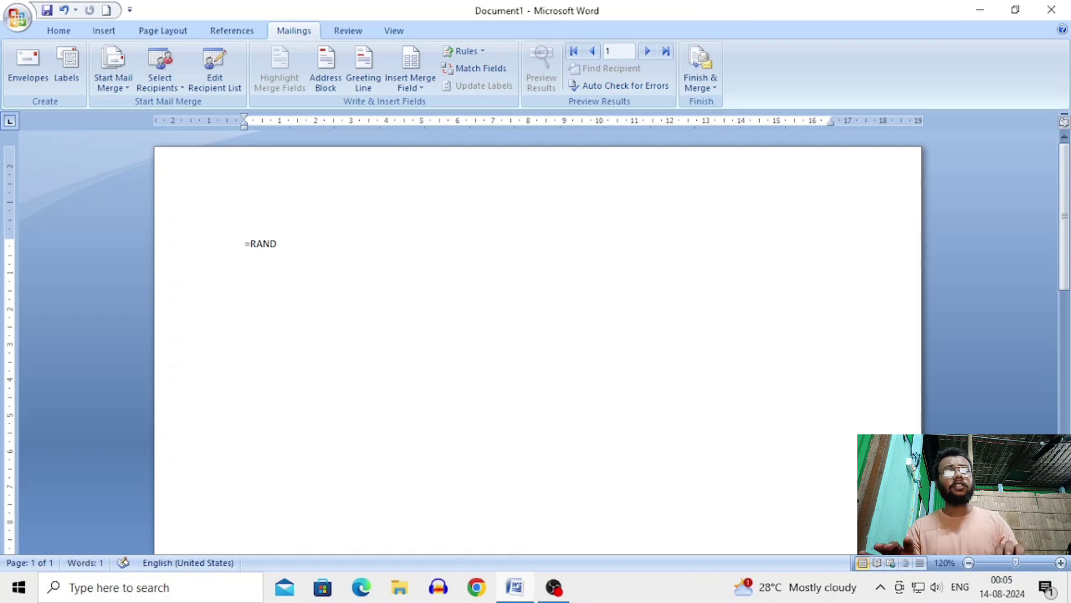
{"action": "type", "text": "()"}
{"action": "key", "text": "Return"}
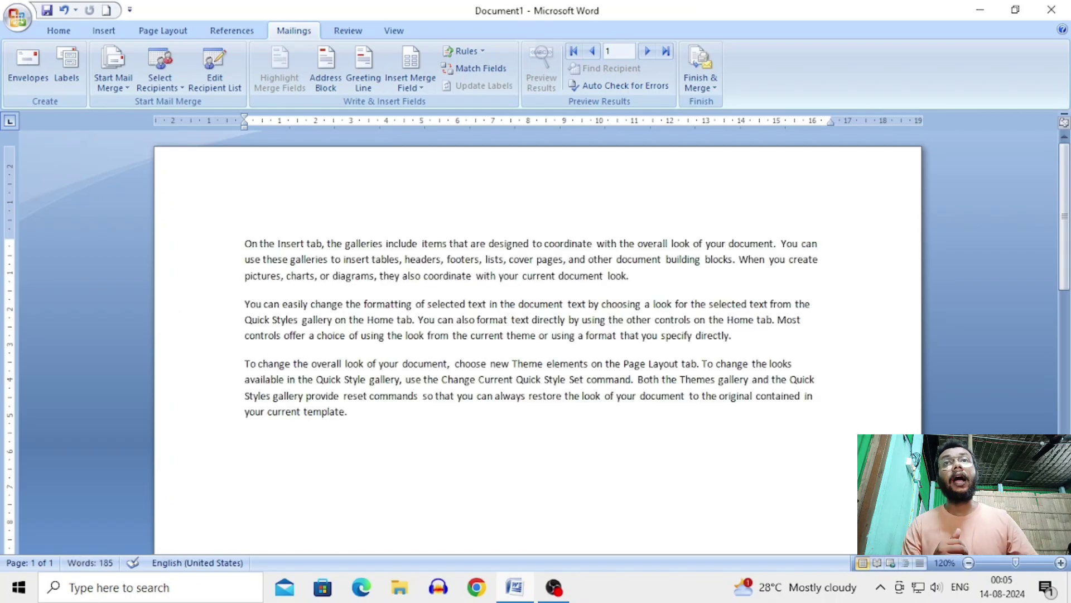
{"action": "left_click", "coordinate": [247, 236]}
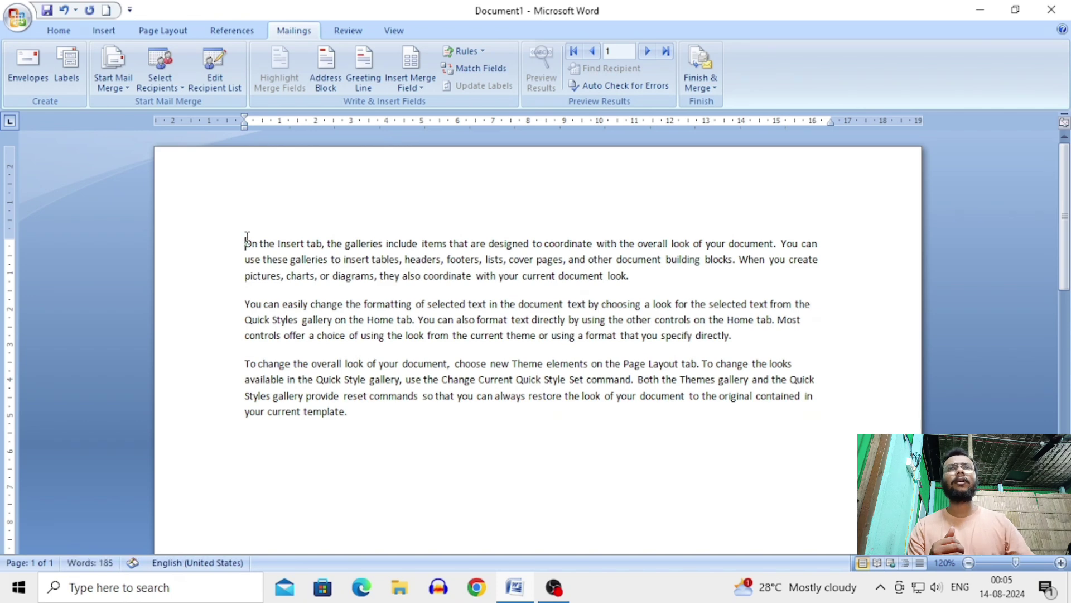
{"action": "key", "text": "Return"}
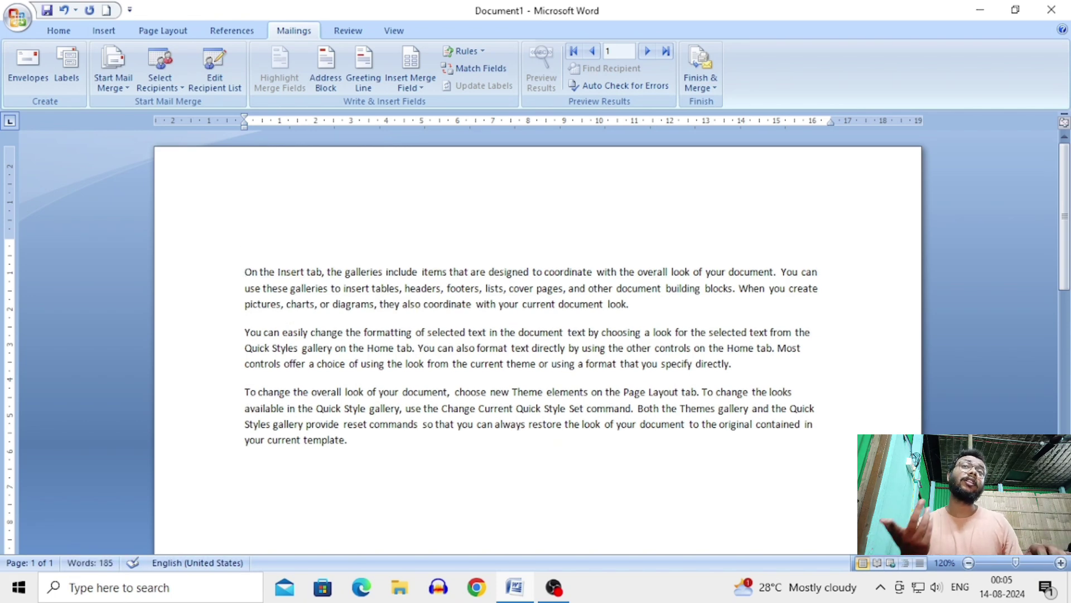
{"action": "left_click", "coordinate": [246, 244]}
Step: Type the subject line SUB :- "Invitation to come and visit our house" on the empty top line, fixing typos
{"action": "type", "text": "SUB"}
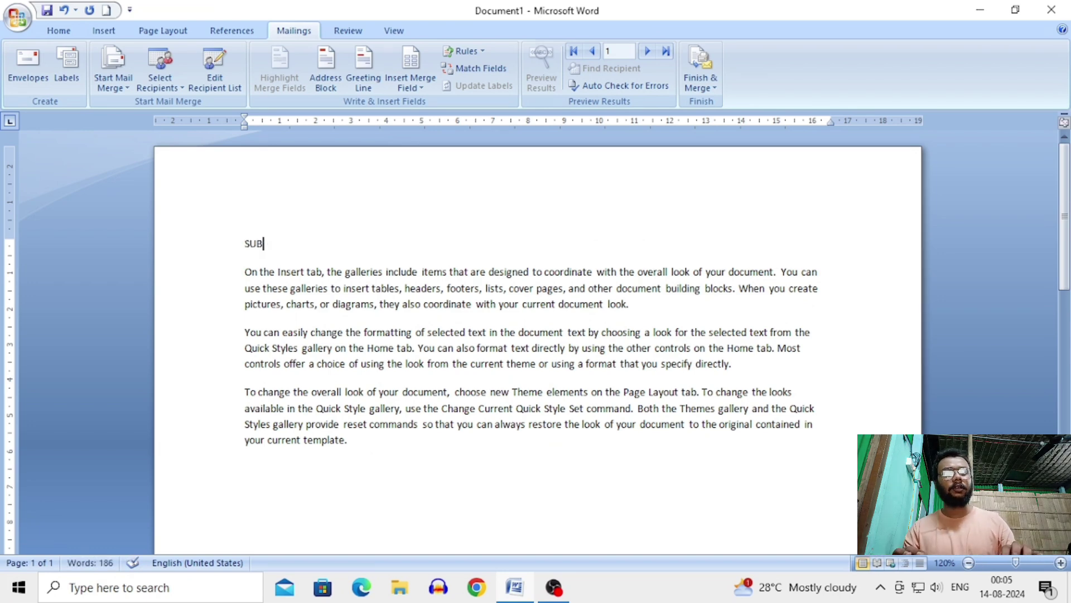
{"action": "type", "text": " :"}
{"action": "type", "text": "- \""}
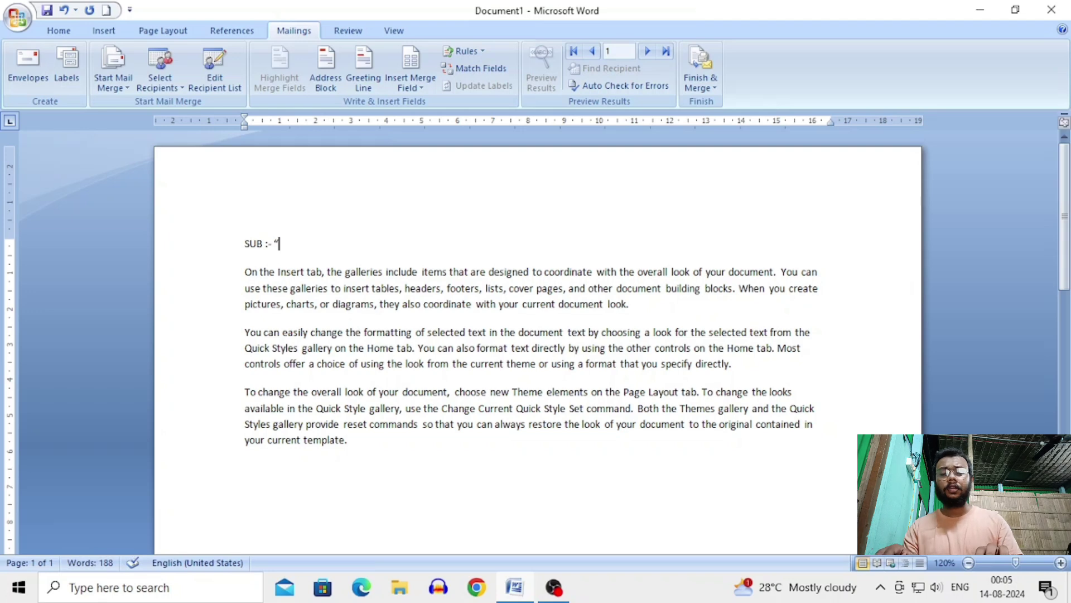
{"action": "type", "text": "In"}
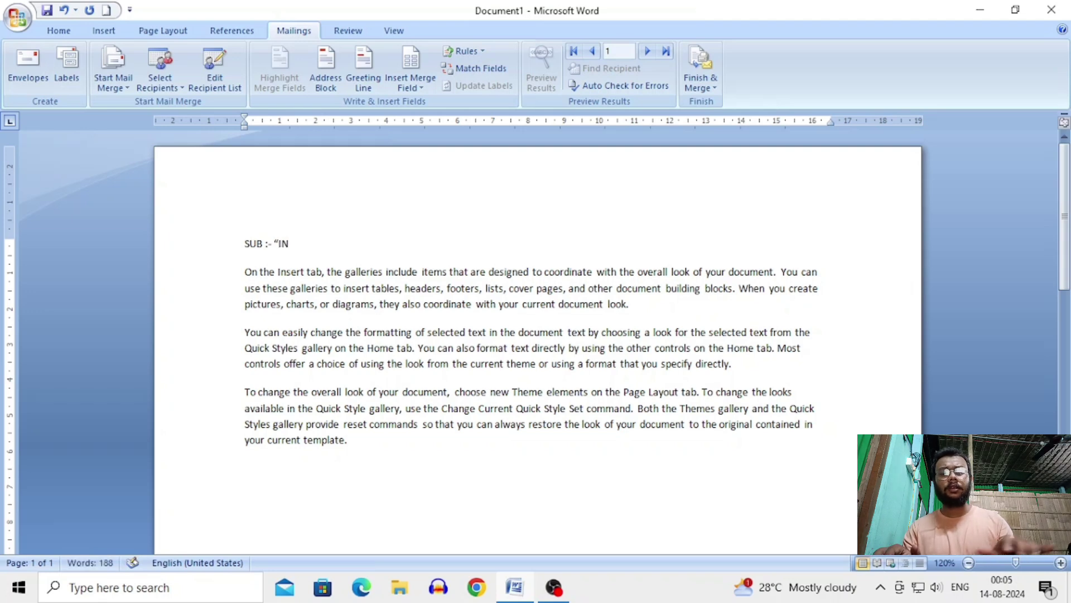
{"action": "type", "text": "vi"}
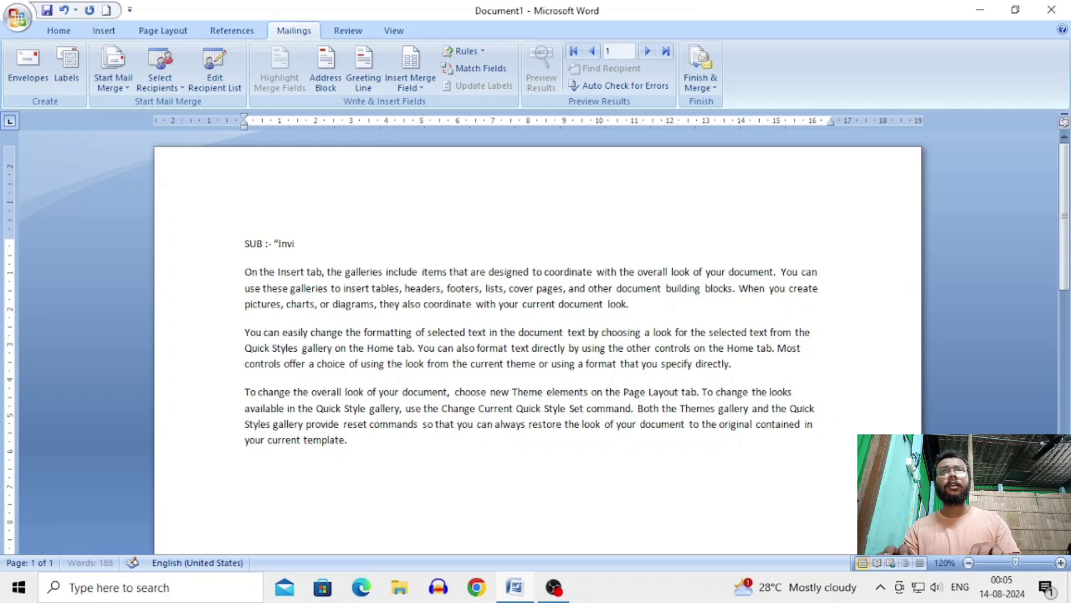
{"action": "type", "text": "tat"}
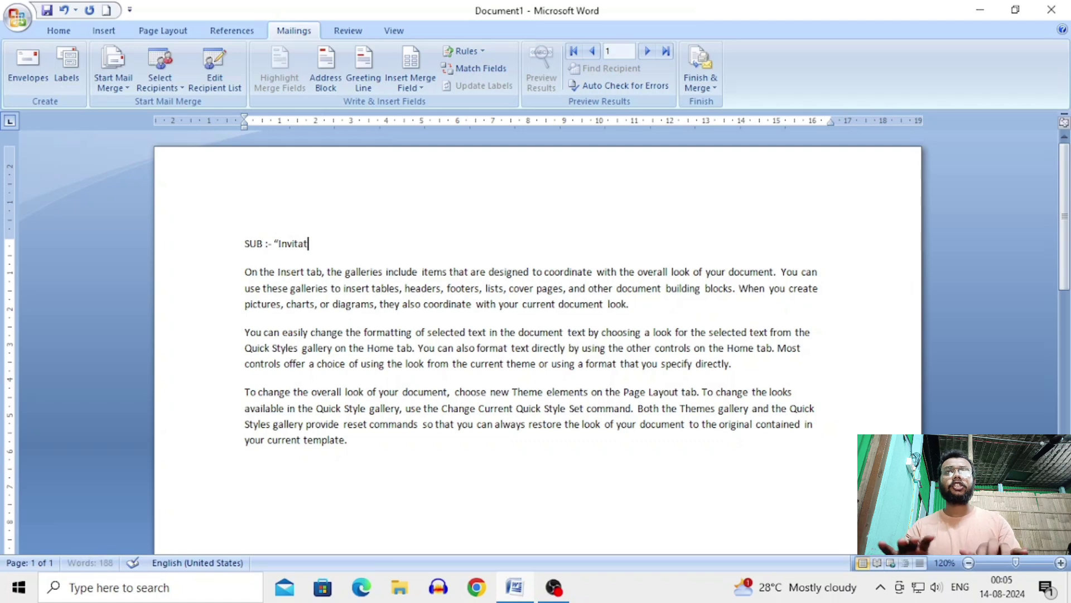
{"action": "type", "text": "ion "}
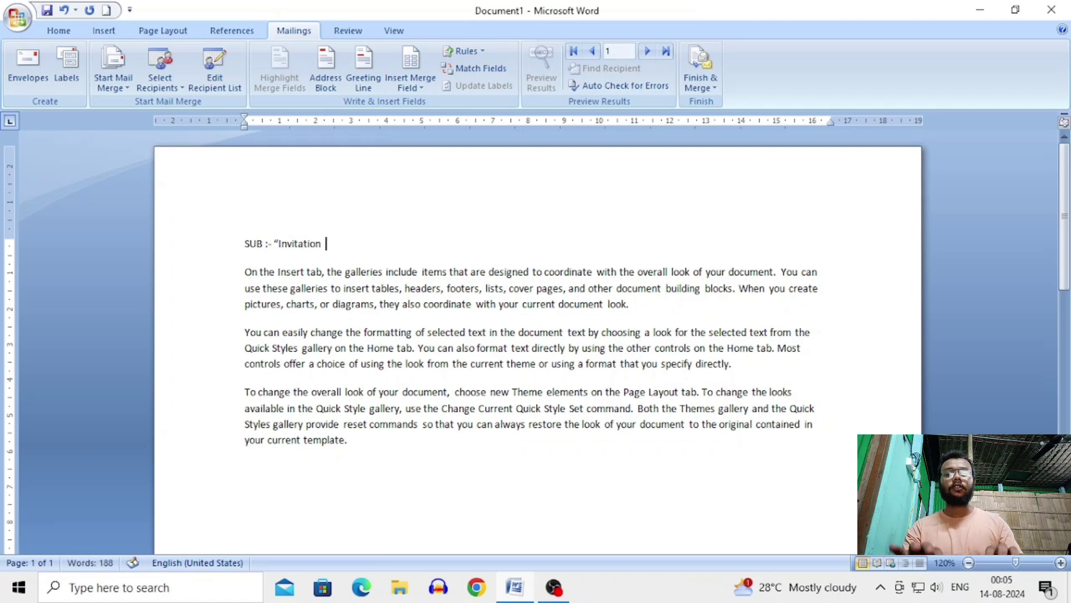
{"action": "type", "text": "toco"}
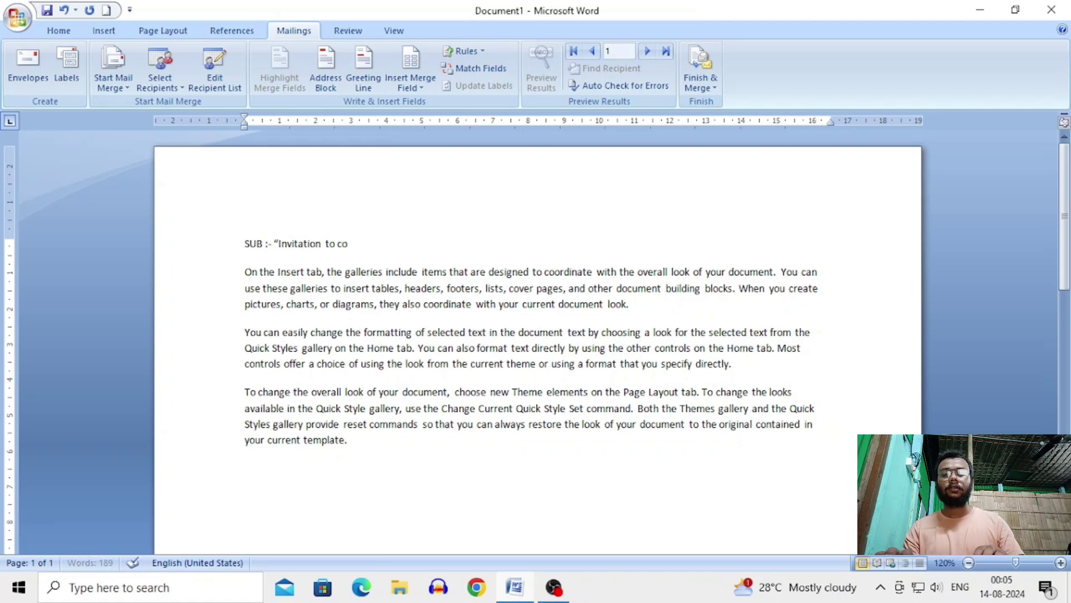
{"action": "type", "text": "me"}
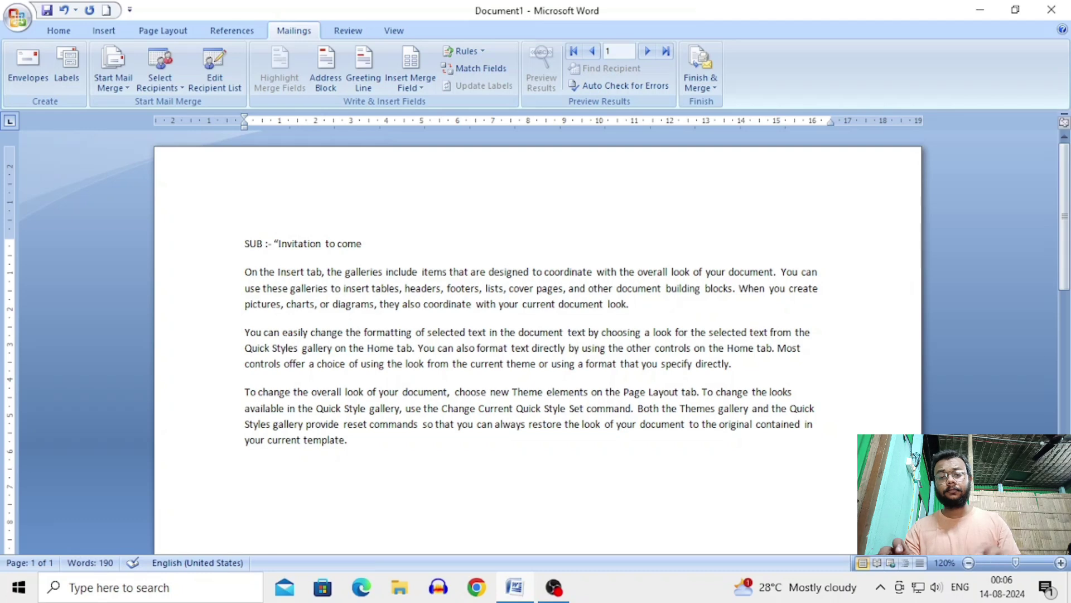
{"action": "type", "text": " at"}
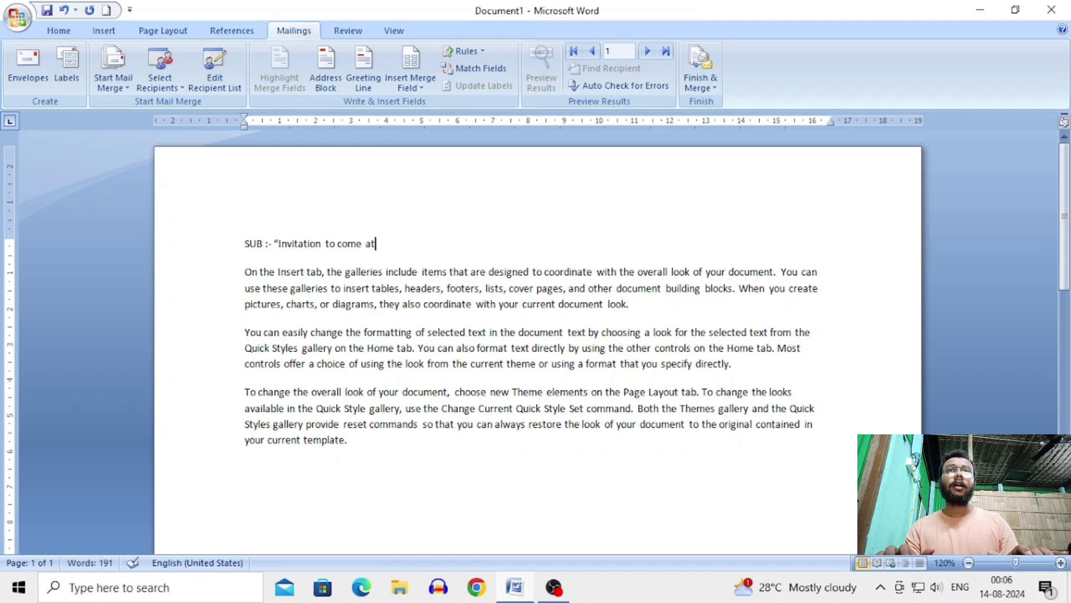
{"action": "key", "text": "BackSpace"}
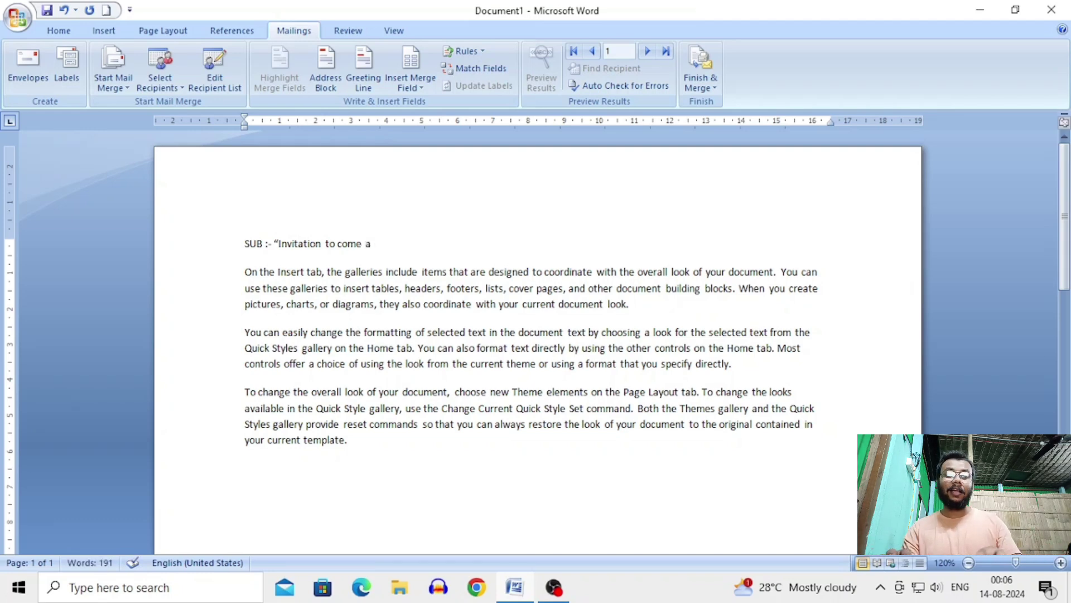
{"action": "type", "text": "nd visi"}
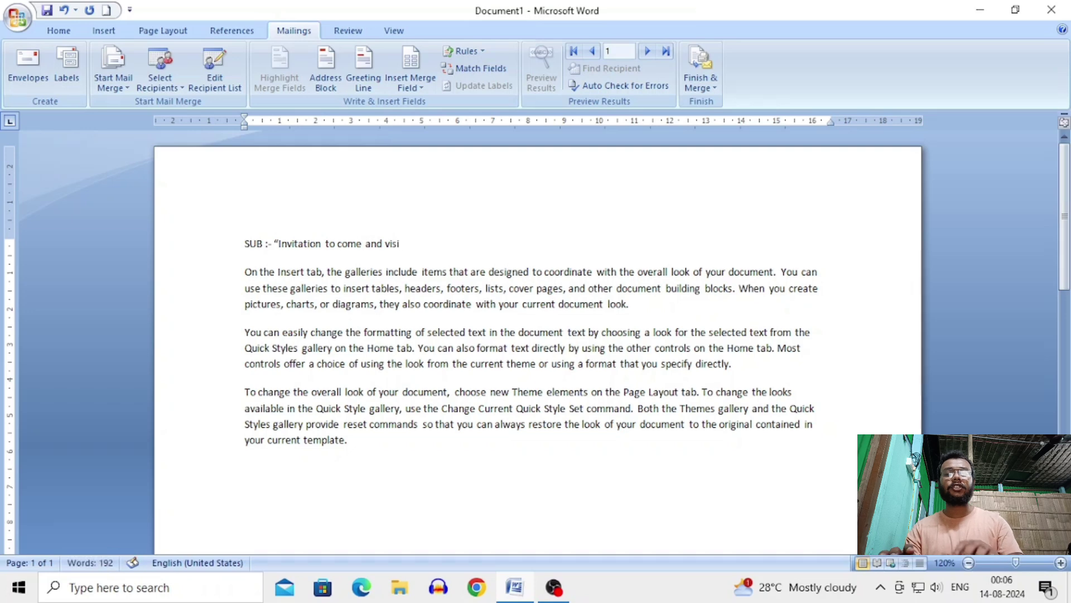
{"action": "type", "text": "t our"}
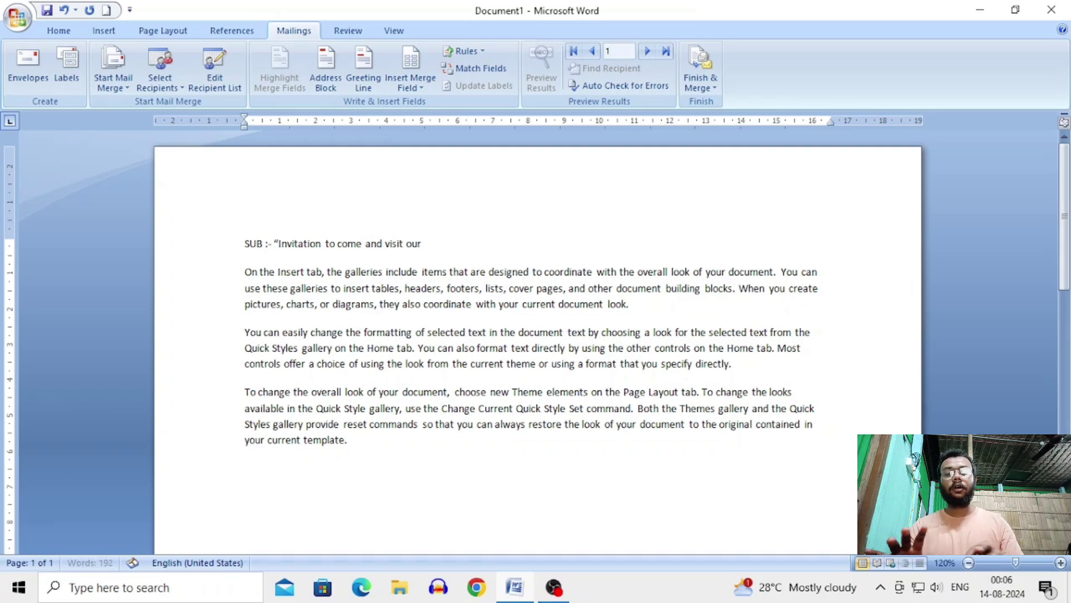
{"action": "type", "text": " house"}
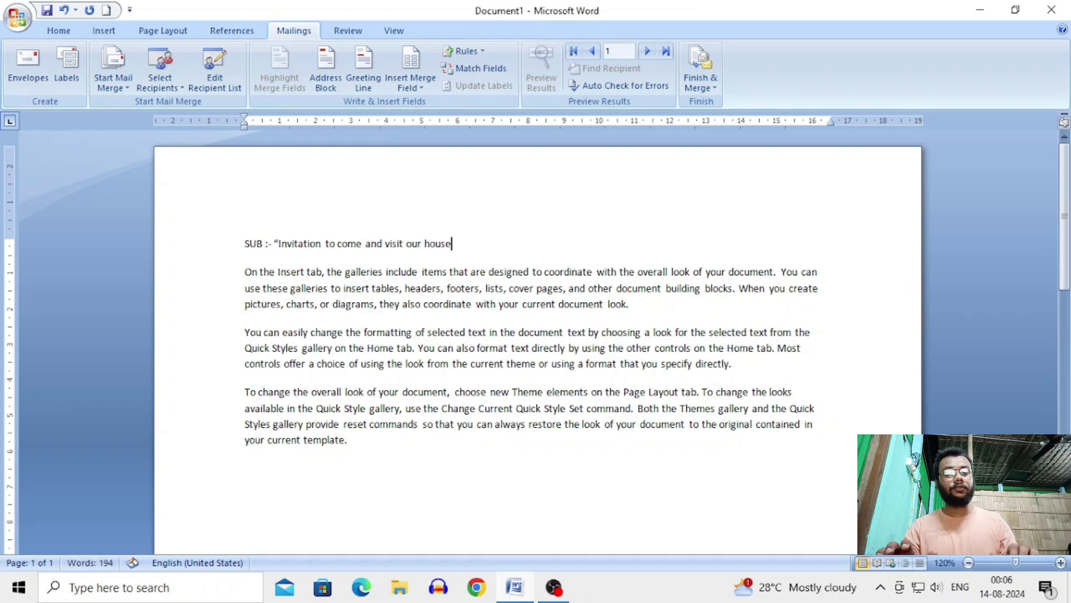
{"action": "type", "text": "\""}
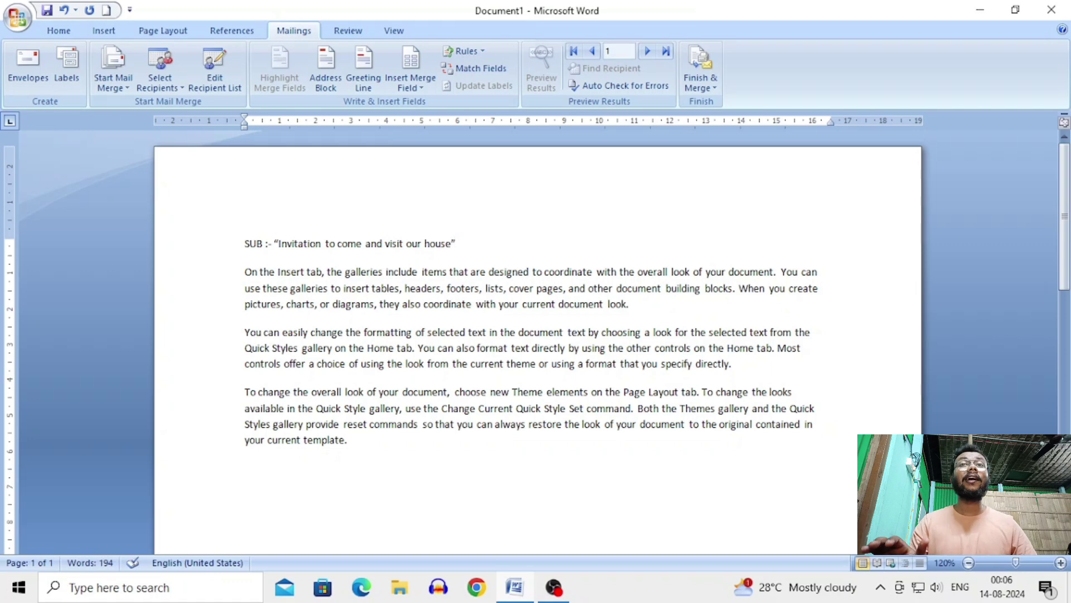
{"action": "left_click", "coordinate": [243, 246]}
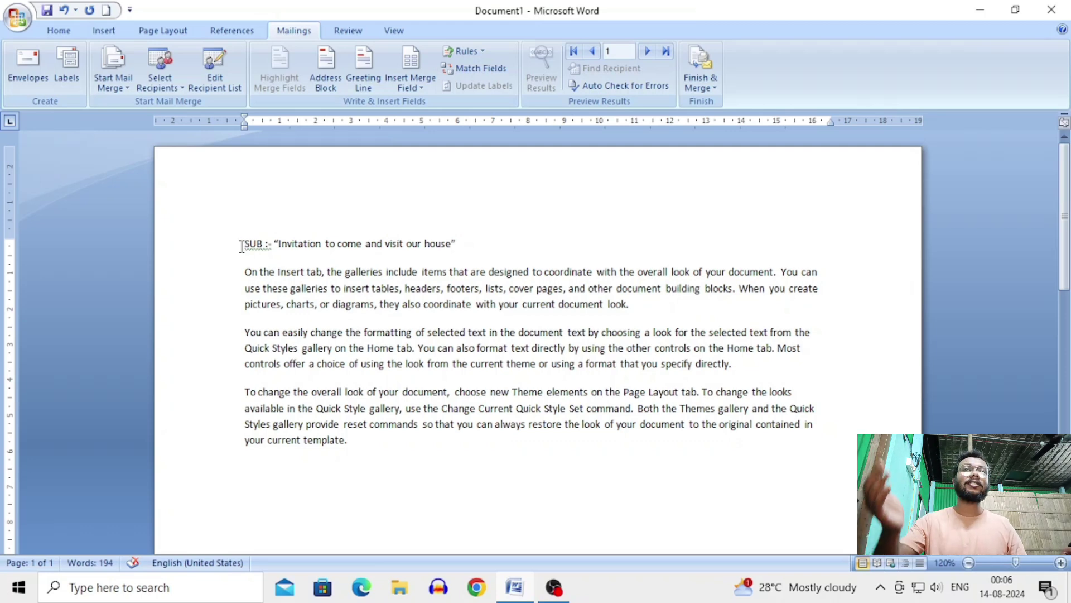
Step: Add blank lines above the subject, type a 'To' heading line, and open Insert Merge Field
{"action": "key", "text": "Return"}
{"action": "key", "text": "Return"}
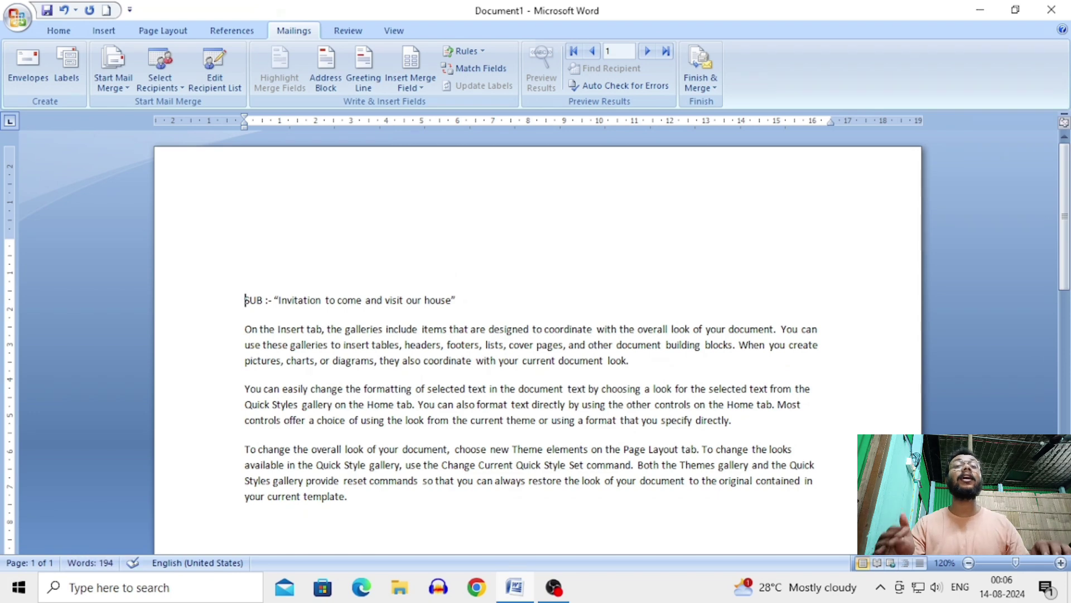
{"action": "left_click", "coordinate": [246, 244]}
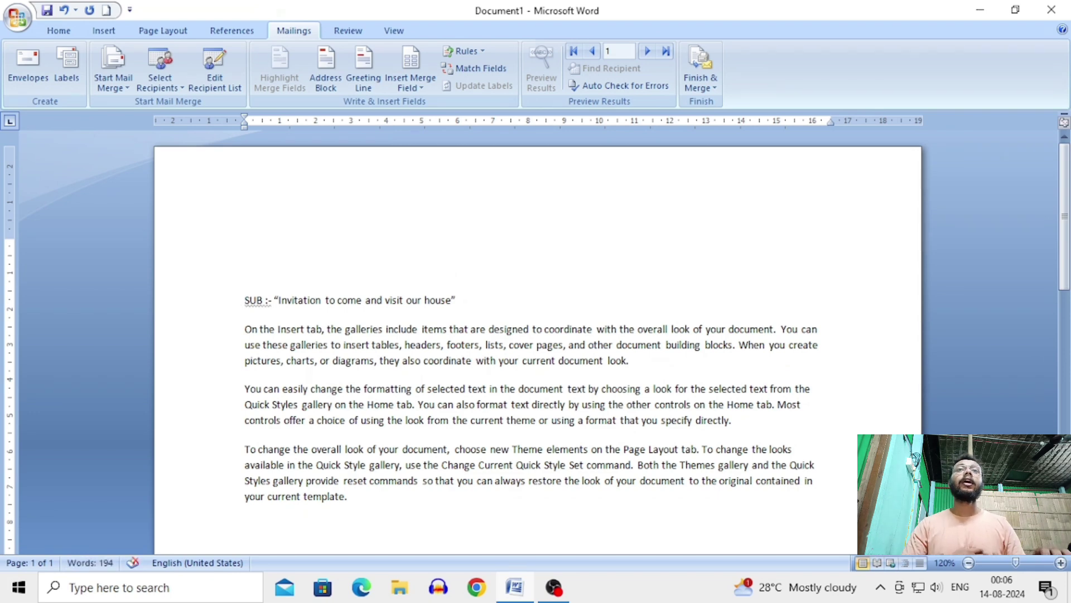
{"action": "type", "text": "to"}
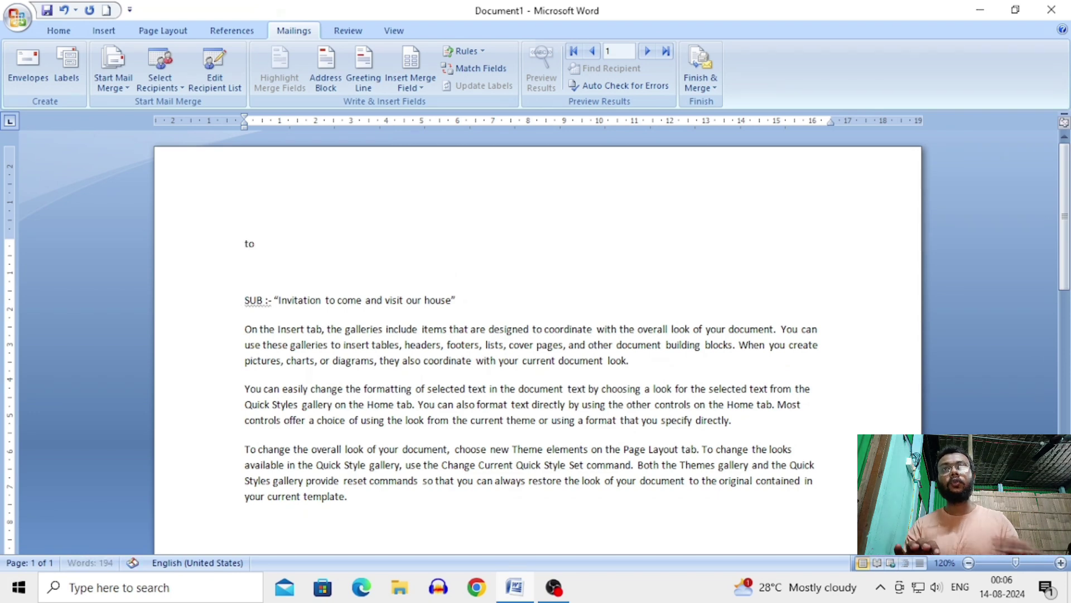
{"action": "key", "text": "Return"}
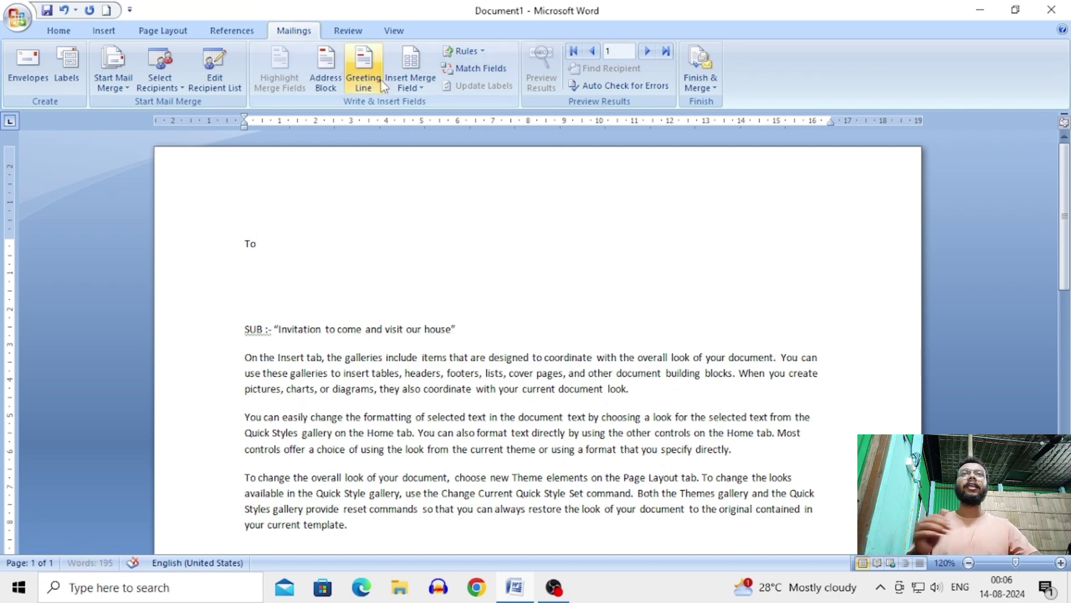
{"action": "left_click", "coordinate": [415, 88]}
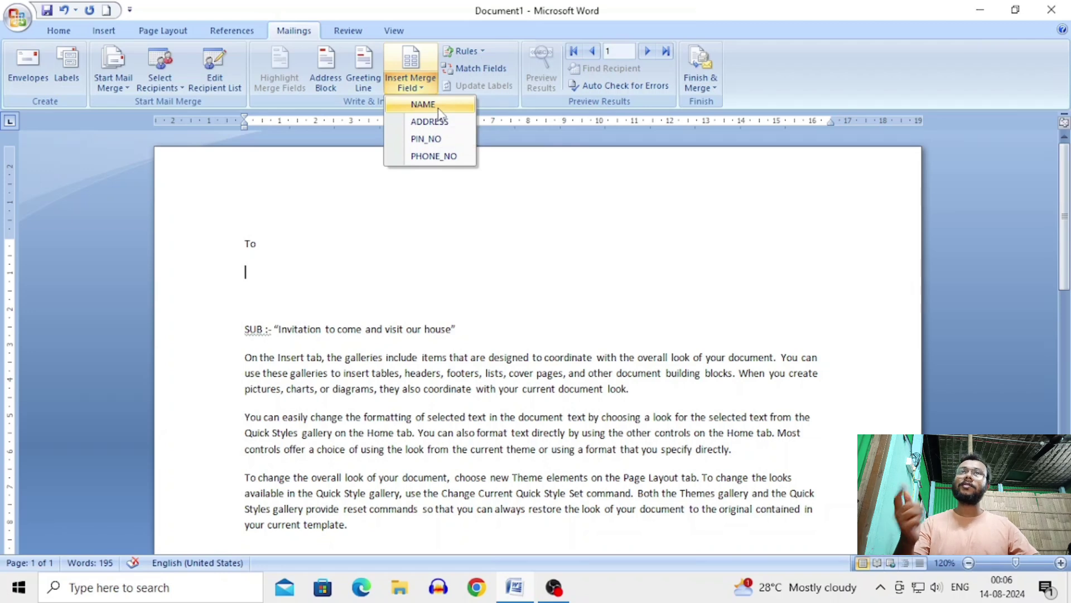
Step: Insert the NAME, ADDRESS, PIN_NO and PHONE_NO merge fields on separate lines under 'To'
{"action": "left_click", "coordinate": [439, 108]}
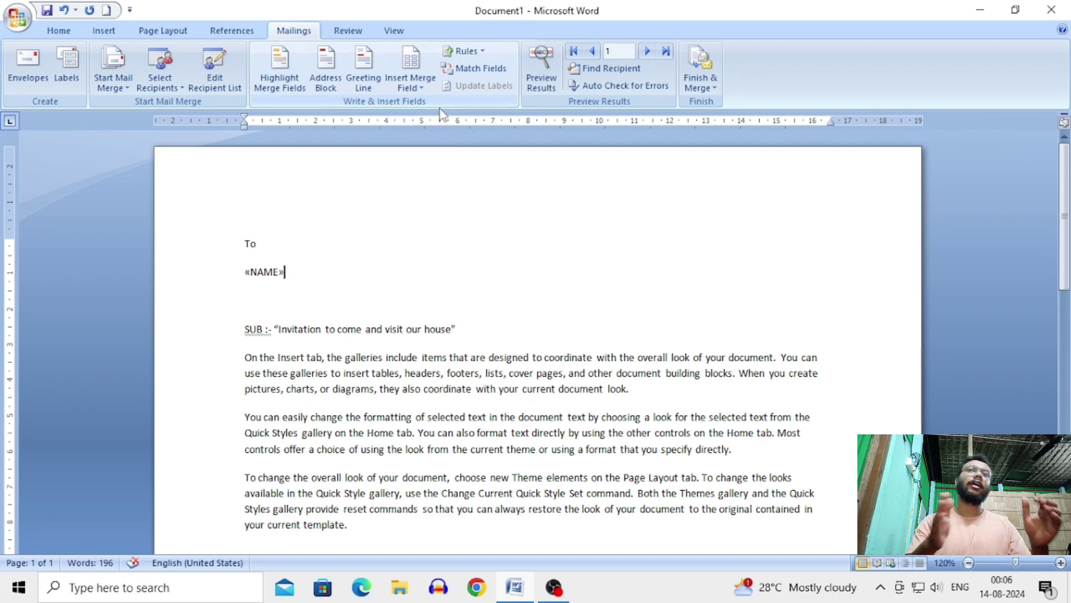
{"action": "key", "text": "Return"}
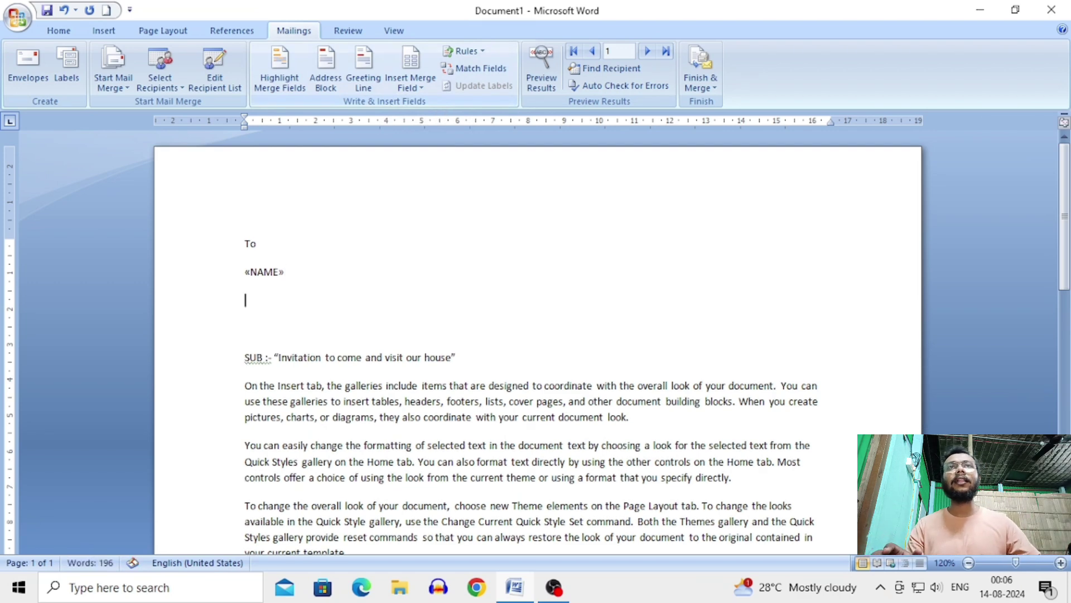
{"action": "left_click", "coordinate": [410, 84]}
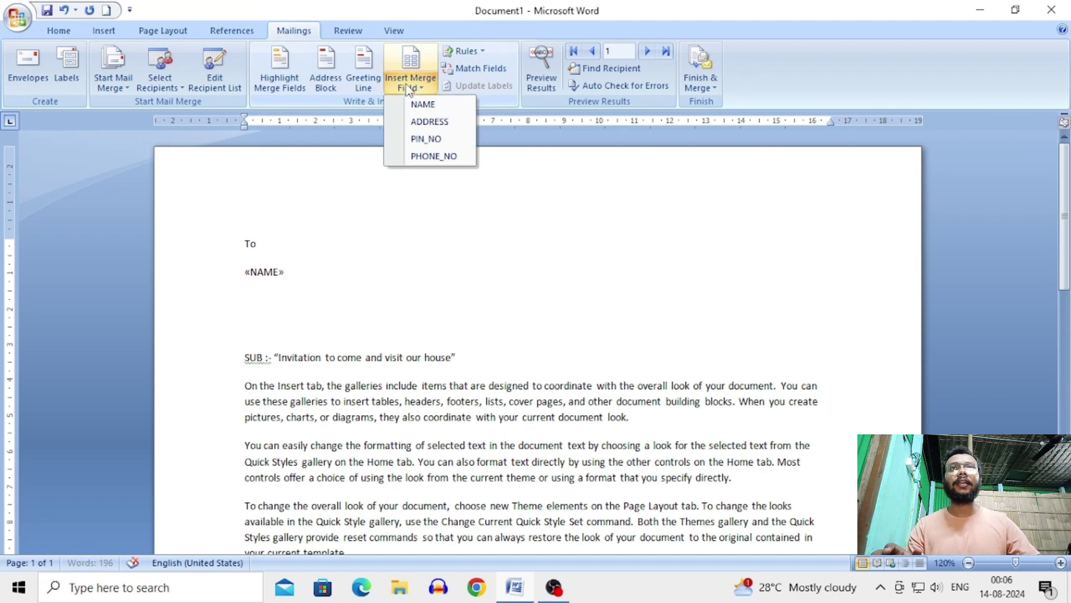
{"action": "left_click", "coordinate": [427, 122]}
{"action": "key", "text": "Down"}
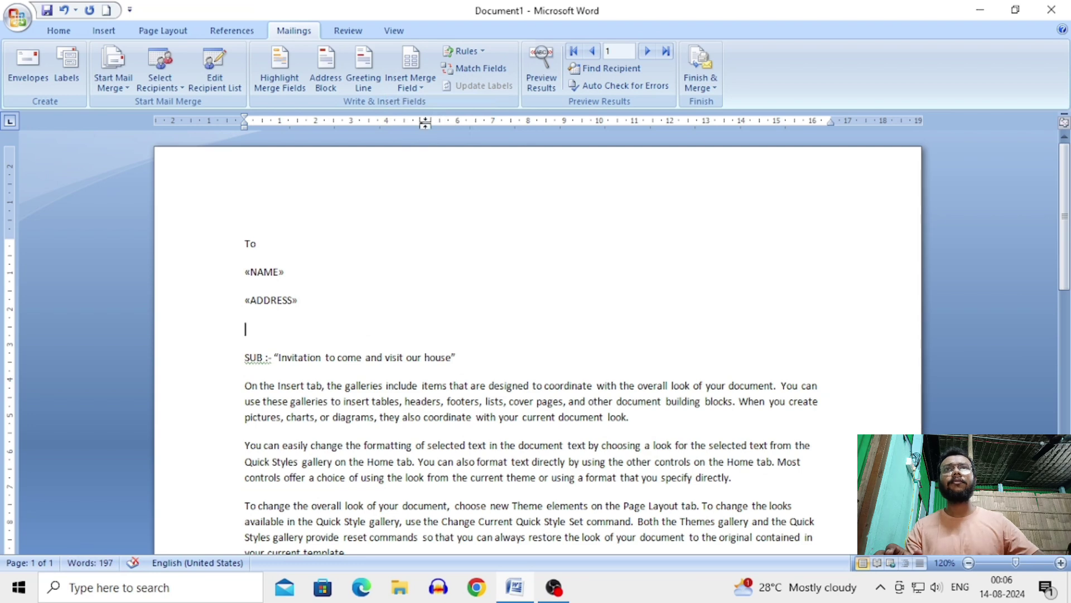
{"action": "left_click", "coordinate": [410, 85]}
{"action": "left_click", "coordinate": [431, 139]}
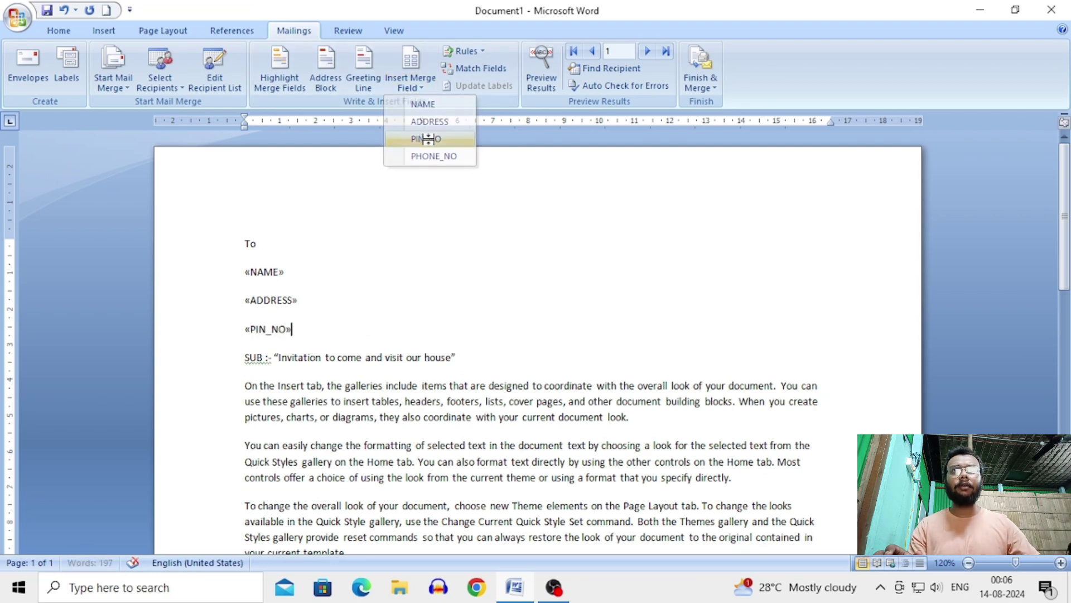
{"action": "key", "text": "Return"}
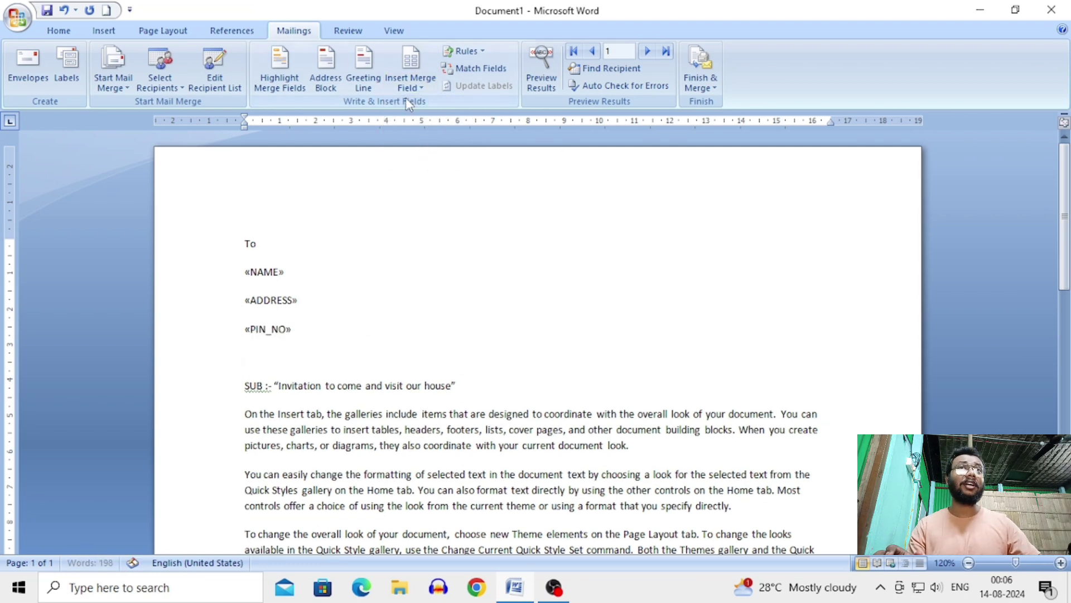
{"action": "left_click", "coordinate": [410, 85]}
{"action": "left_click", "coordinate": [434, 158]}
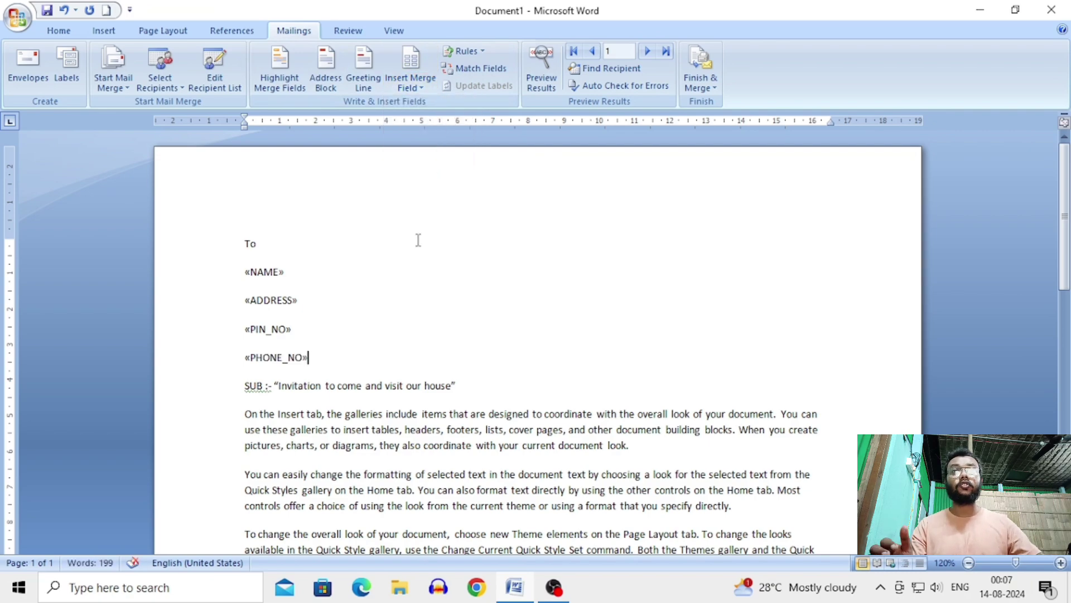
Step: Underline the entire subject line from the Home tab
{"action": "scroll", "coordinate": [416, 305], "scroll_direction": "down", "scroll_amount": 4}
{"action": "scroll", "coordinate": [406, 313], "scroll_direction": "up", "scroll_amount": 4}
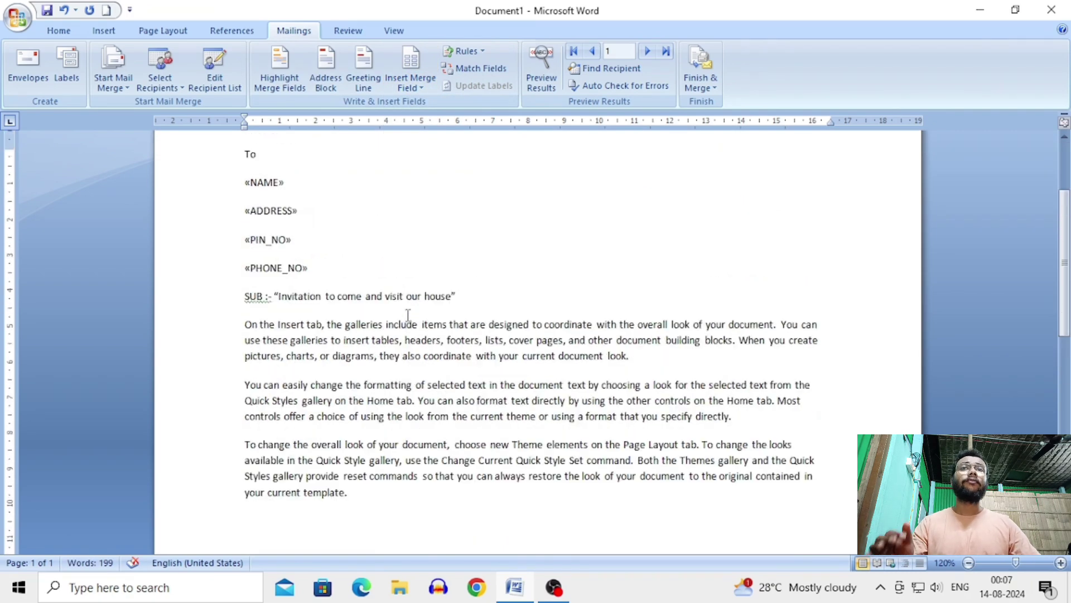
{"action": "scroll", "coordinate": [408, 315], "scroll_direction": "down", "scroll_amount": 2}
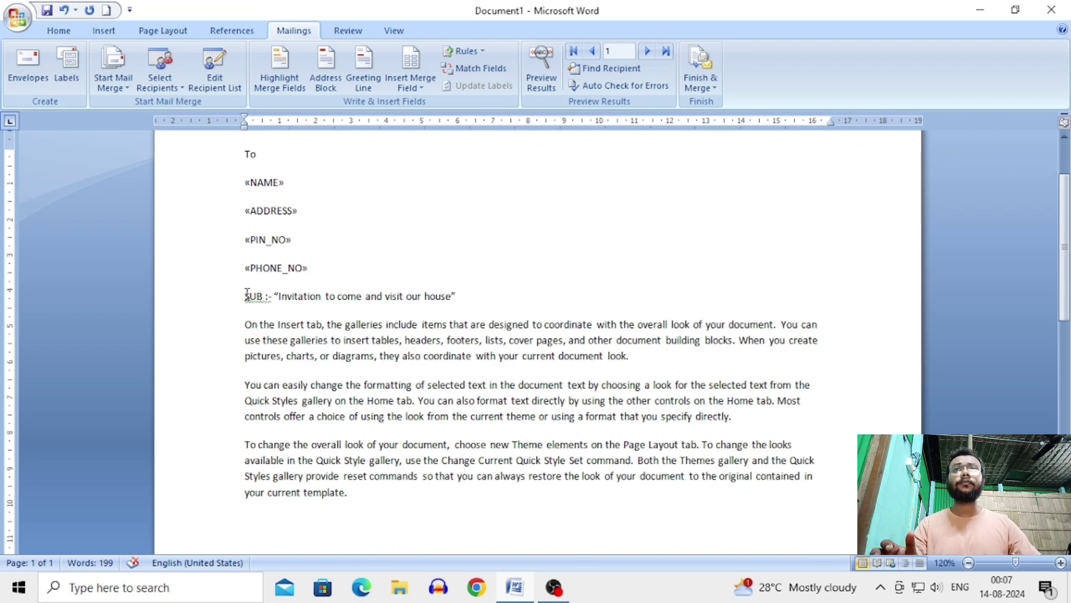
{"action": "left_click_drag", "start_coordinate": [247, 294], "coordinate": [459, 296]}
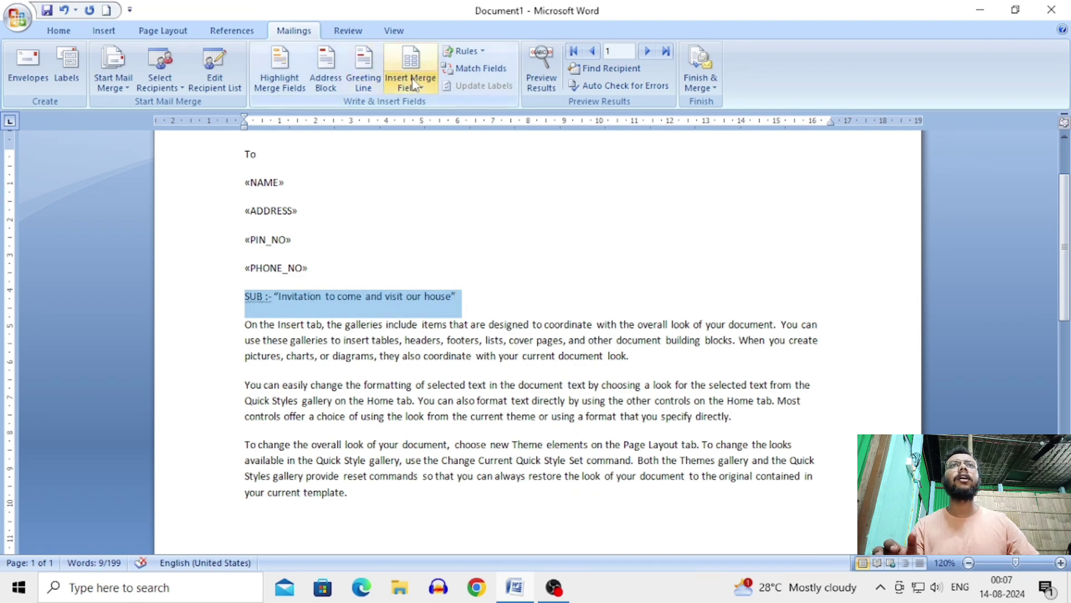
{"action": "left_click", "coordinate": [65, 31]}
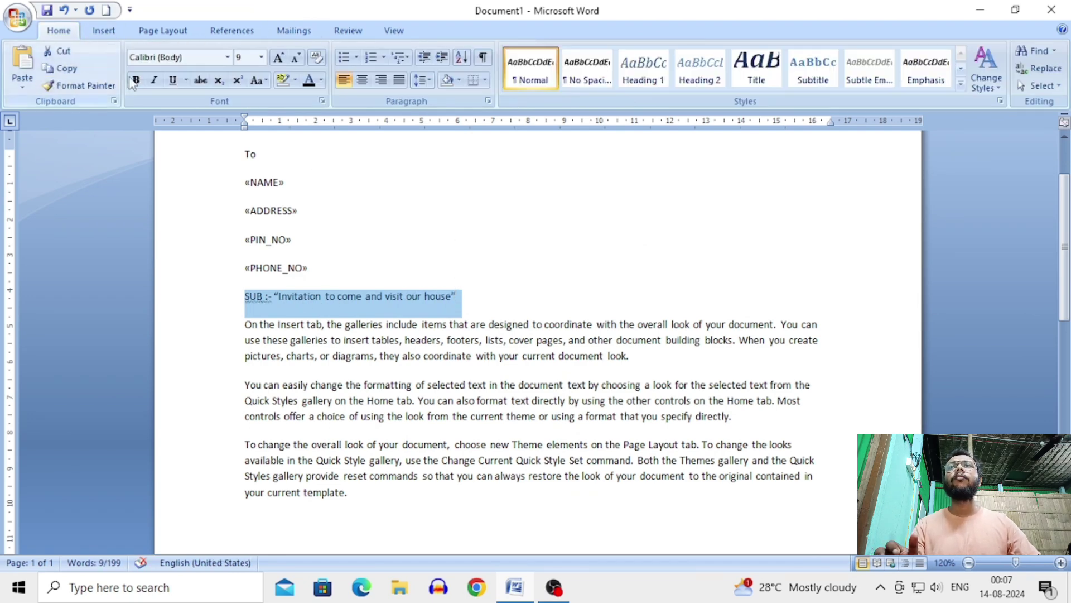
{"action": "left_click", "coordinate": [172, 80]}
{"action": "left_click", "coordinate": [478, 227]}
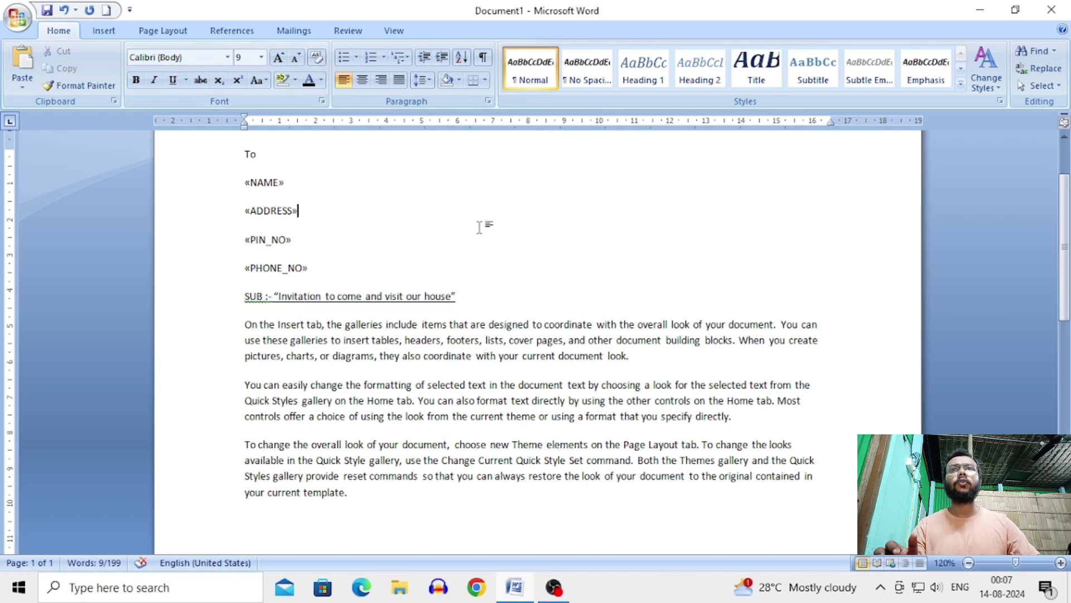
Step: Remove the underline from the SUB :- label, opening quote and closing quote
{"action": "double_click", "coordinate": [264, 296]}
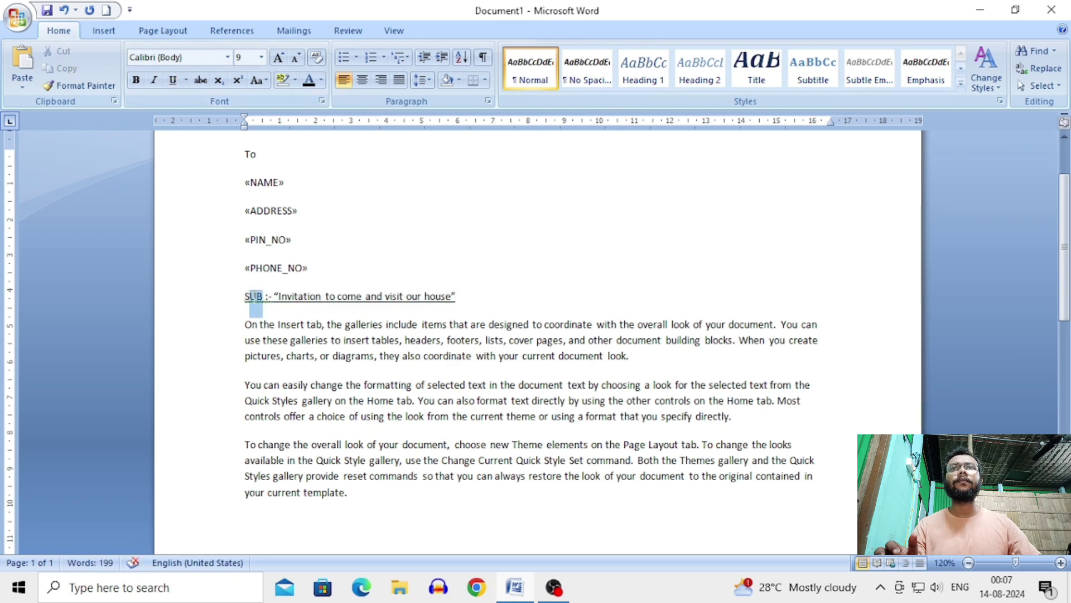
{"action": "left_click", "coordinate": [172, 80]}
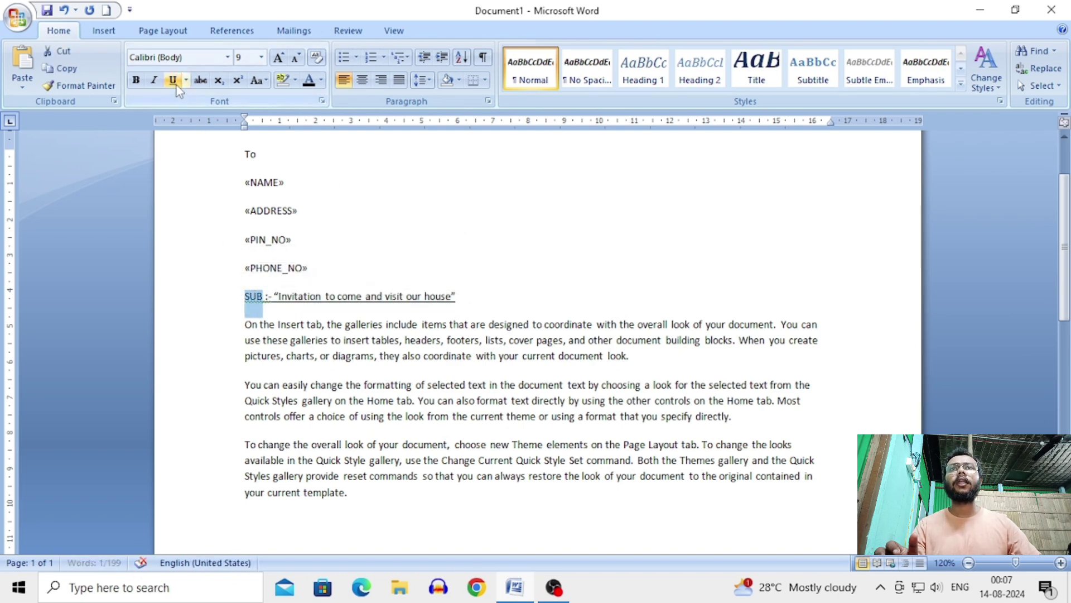
{"action": "left_click", "coordinate": [275, 295]}
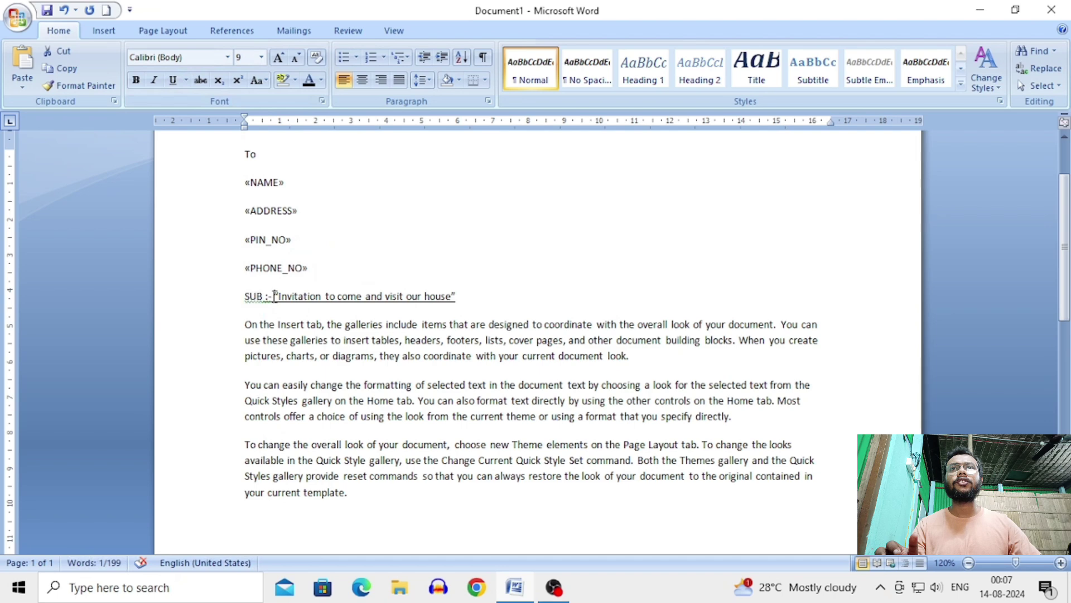
{"action": "left_click_drag", "start_coordinate": [278, 297], "coordinate": [245, 300]}
{"action": "left_click", "coordinate": [275, 298]}
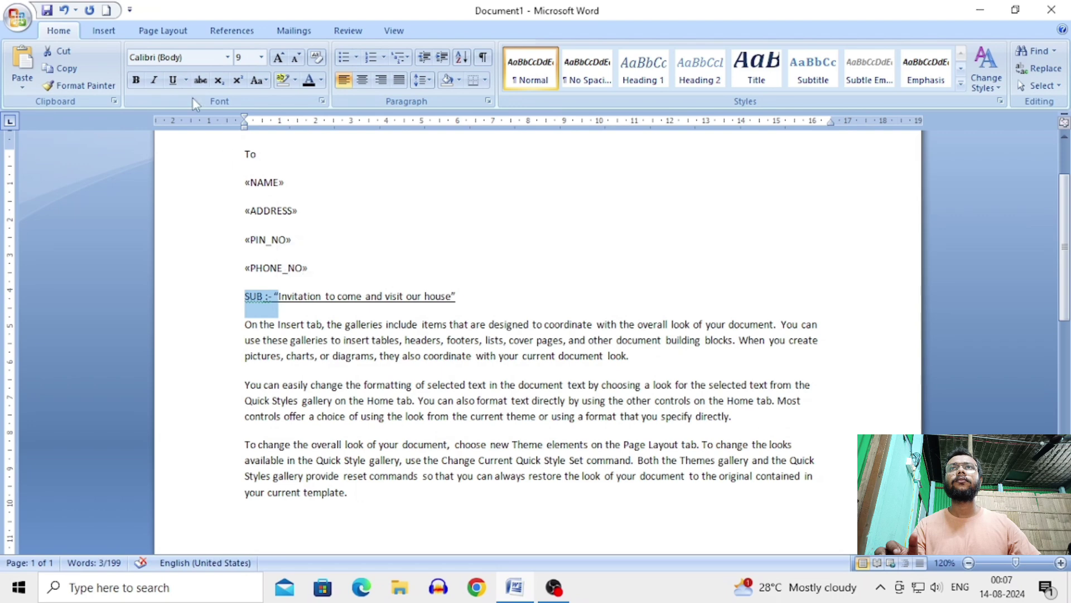
{"action": "left_click", "coordinate": [174, 81]}
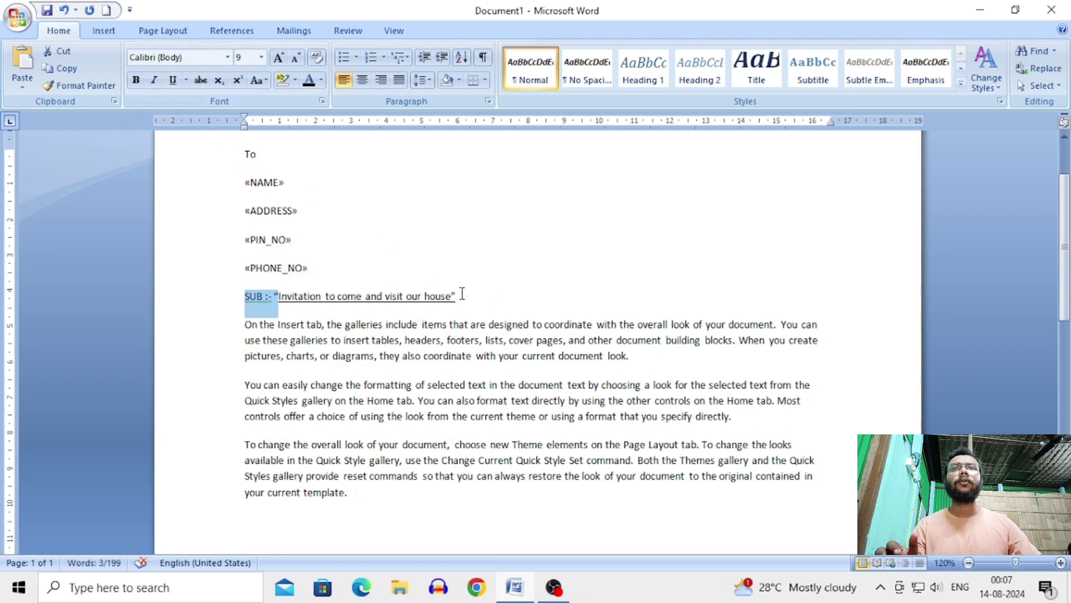
{"action": "left_click_drag", "start_coordinate": [456, 298], "coordinate": [450, 297]}
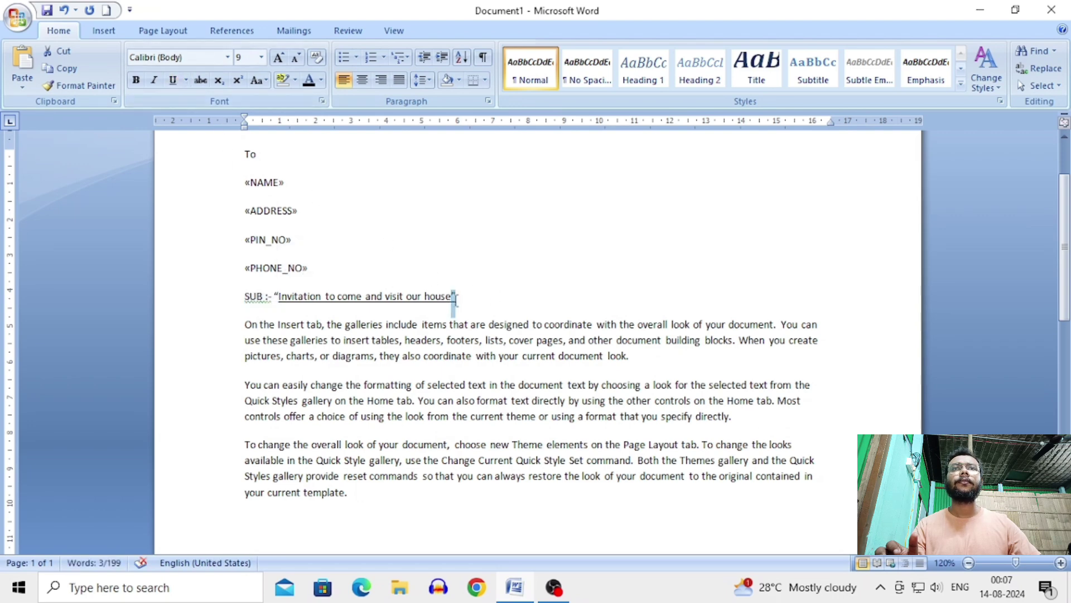
{"action": "left_click", "coordinate": [173, 79]}
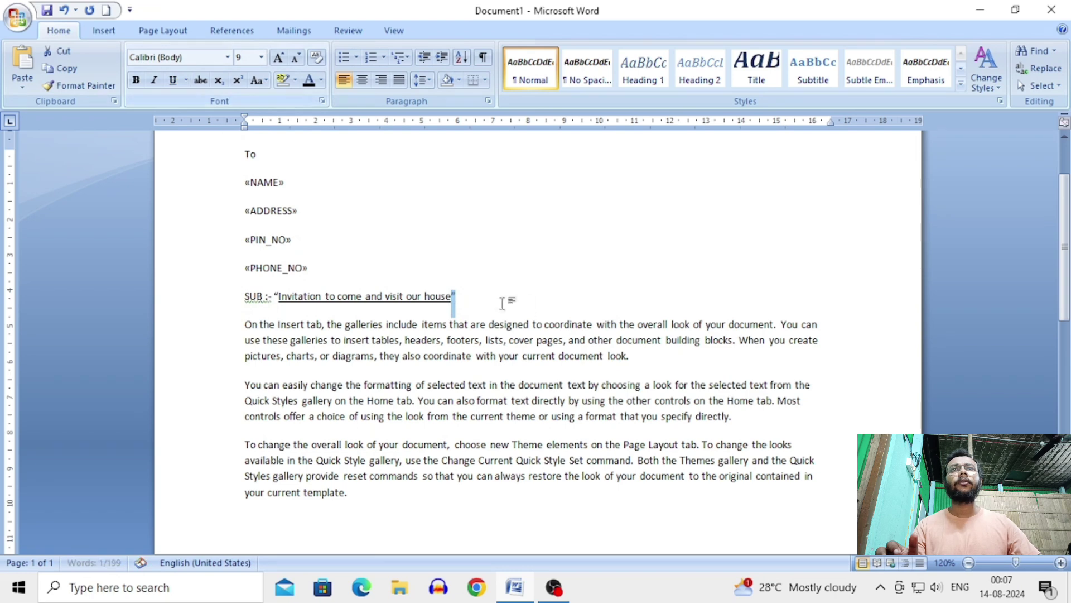
{"action": "left_click", "coordinate": [530, 301]}
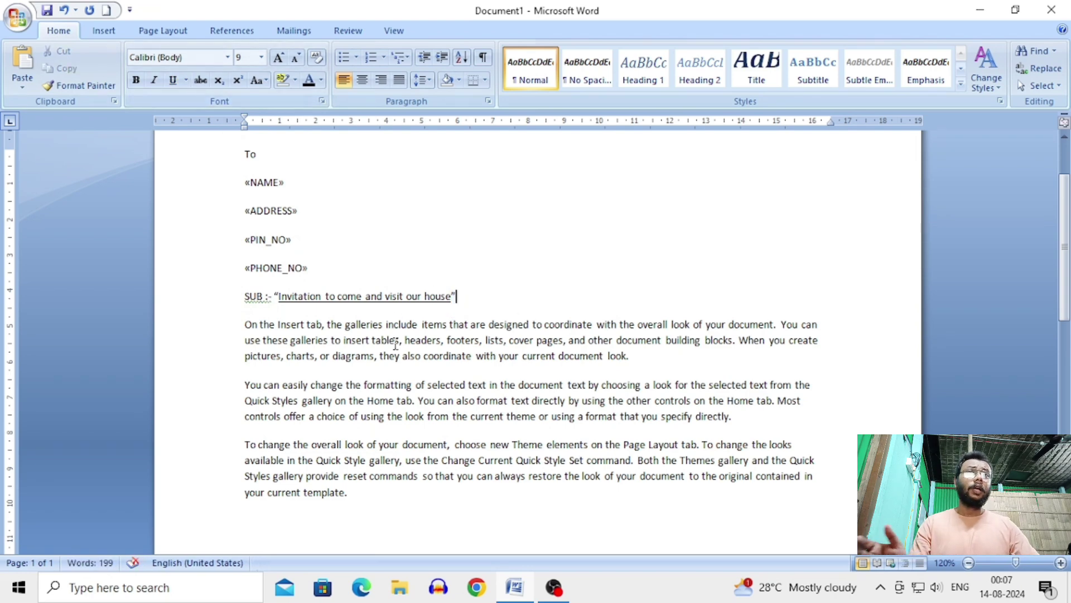
{"action": "scroll", "coordinate": [426, 427], "scroll_direction": "up", "scroll_amount": 3}
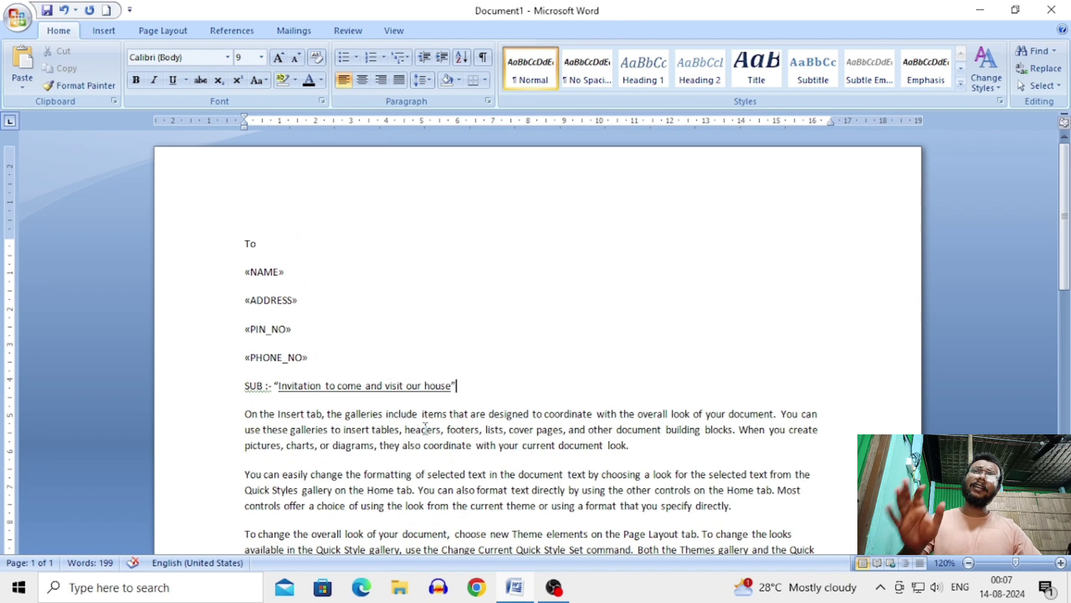
{"action": "scroll", "coordinate": [426, 428], "scroll_direction": "down", "scroll_amount": 3}
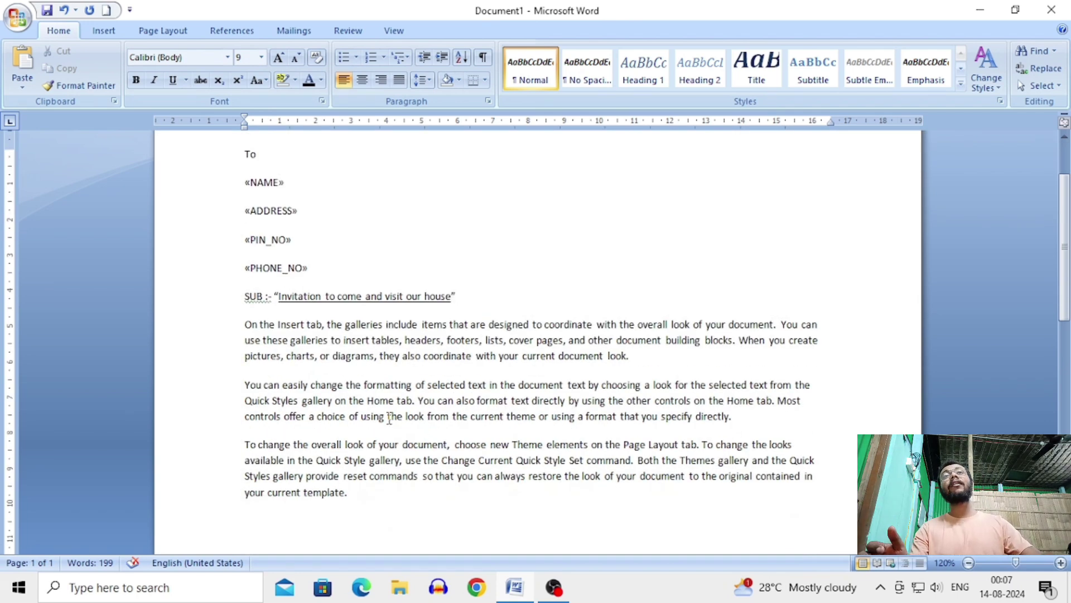
Step: Choose Mailings > Finish & Merge > Edit Individual Documents to merge all records
{"action": "left_click", "coordinate": [288, 32]}
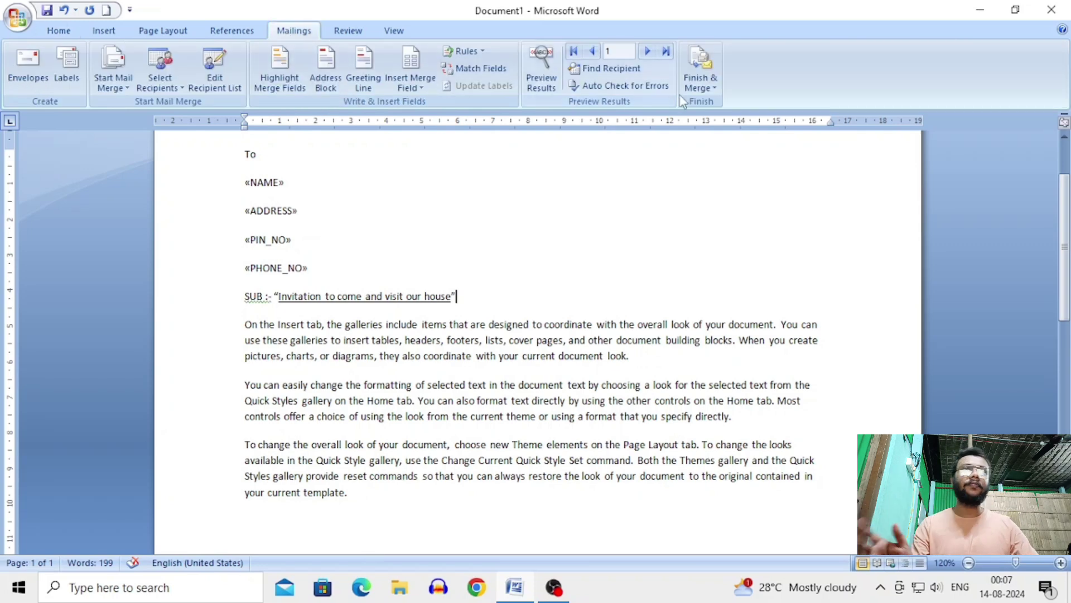
{"action": "left_click", "coordinate": [707, 91]}
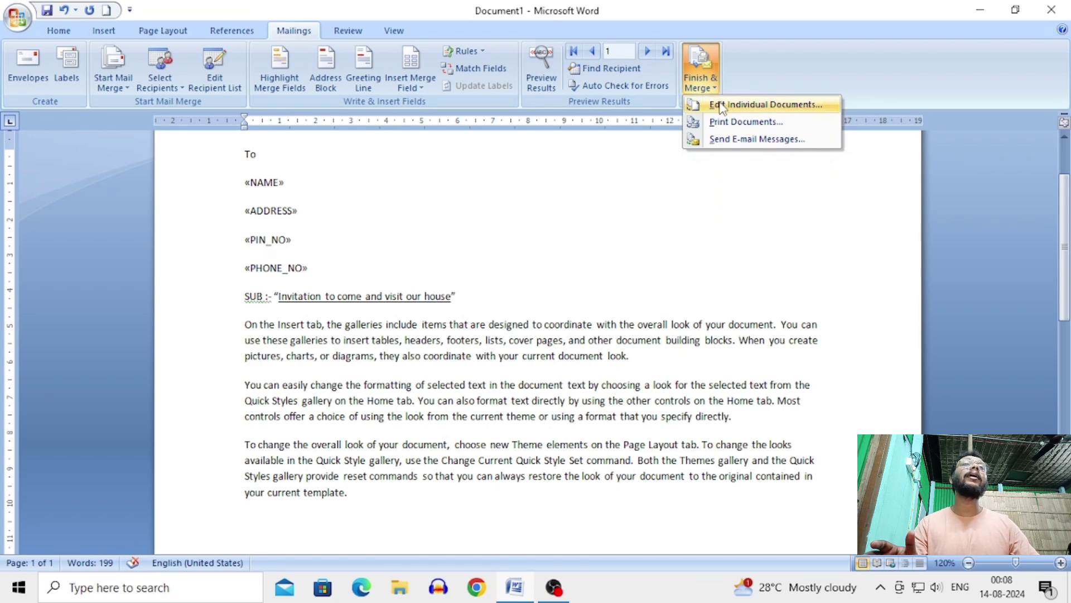
{"action": "left_click", "coordinate": [757, 106]}
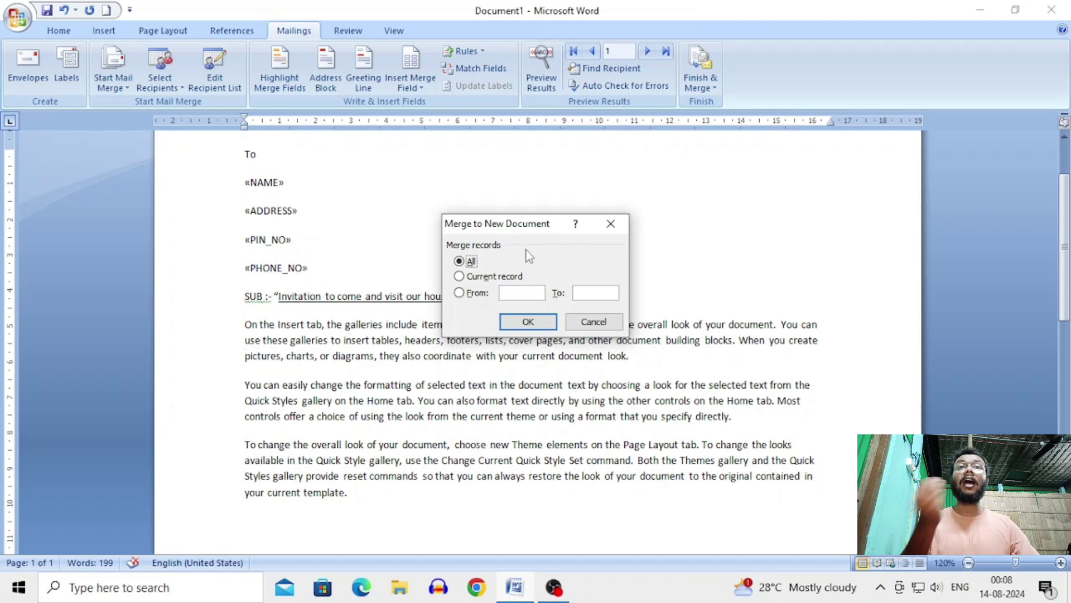
{"action": "left_click", "coordinate": [527, 322]}
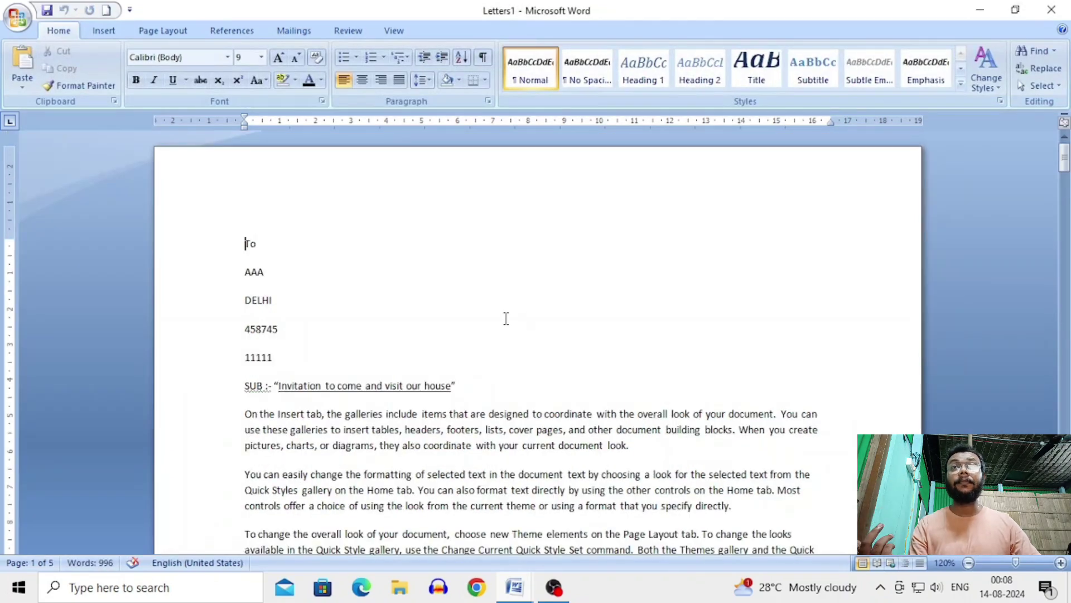
{"action": "scroll", "coordinate": [505, 316], "scroll_direction": "down", "scroll_amount": 1}
{"action": "scroll", "coordinate": [505, 316], "scroll_direction": "up", "scroll_amount": 1}
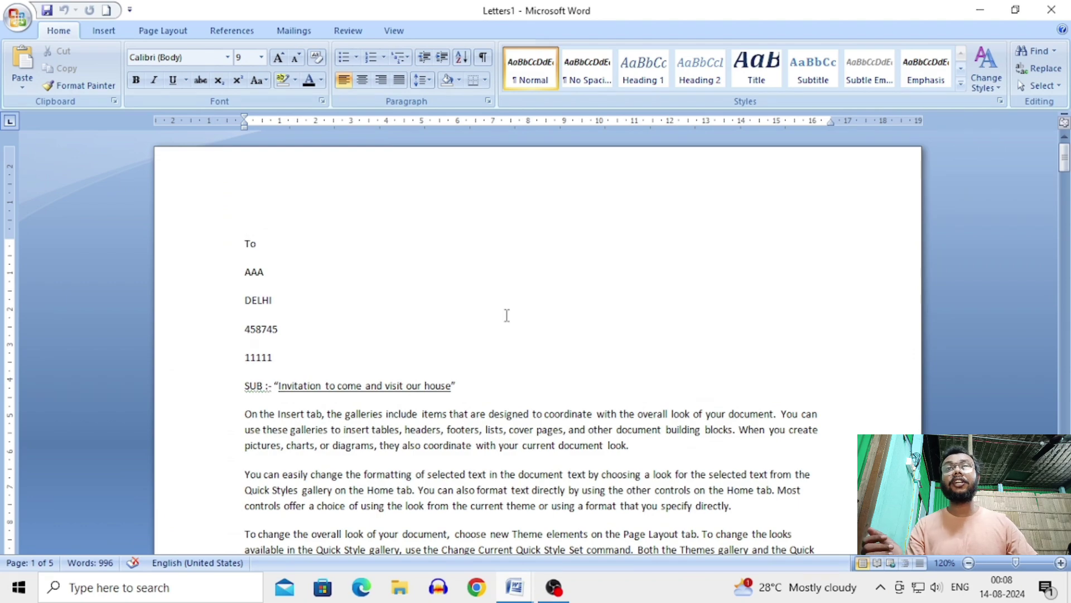
{"action": "scroll", "coordinate": [506, 316], "scroll_direction": "down", "scroll_amount": 15}
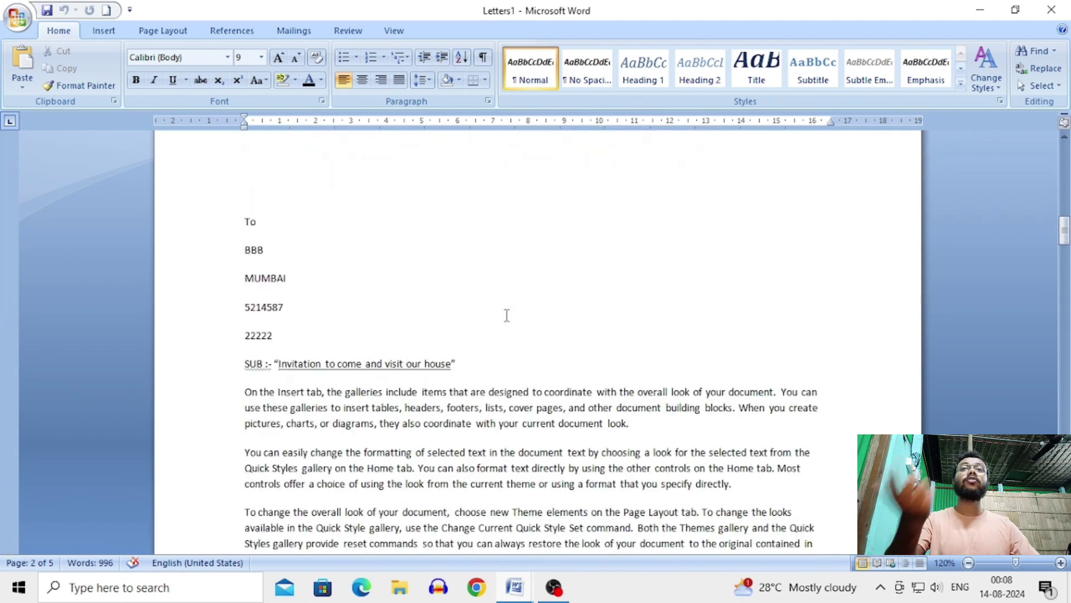
{"action": "scroll", "coordinate": [506, 316], "scroll_direction": "down", "scroll_amount": 15}
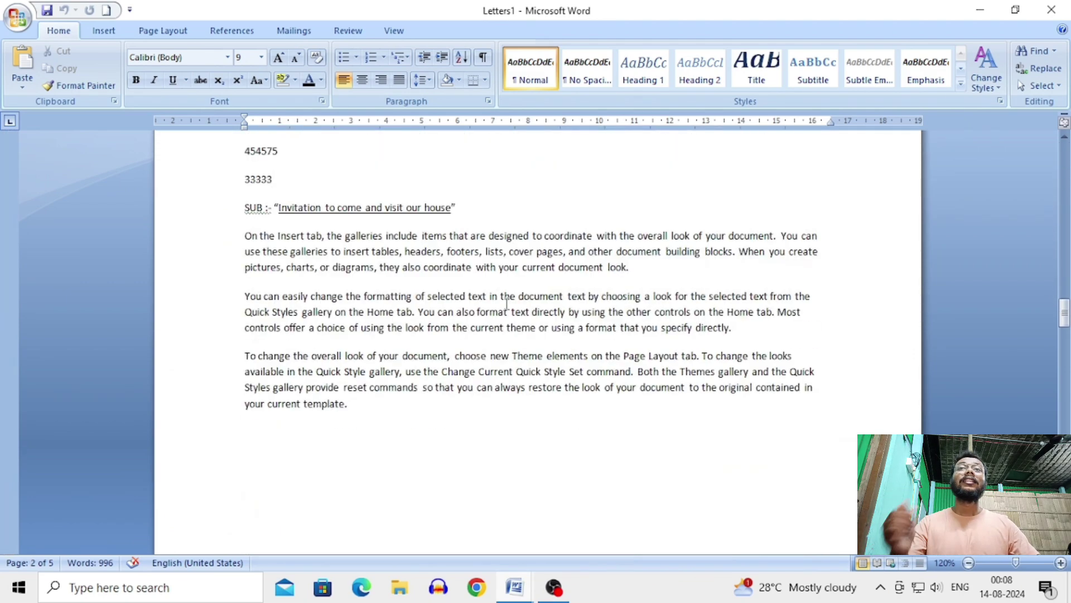
{"action": "scroll", "coordinate": [507, 303], "scroll_direction": "up", "scroll_amount": 2}
{"action": "scroll", "coordinate": [506, 303], "scroll_direction": "down", "scroll_amount": 15}
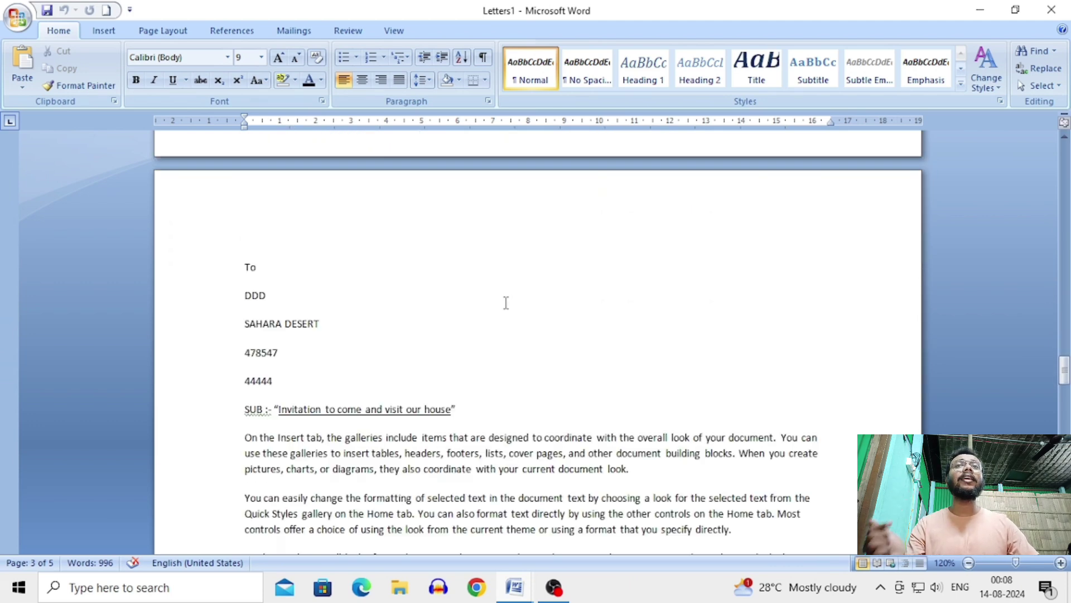
{"action": "scroll", "coordinate": [506, 303], "scroll_direction": "down", "scroll_amount": 15}
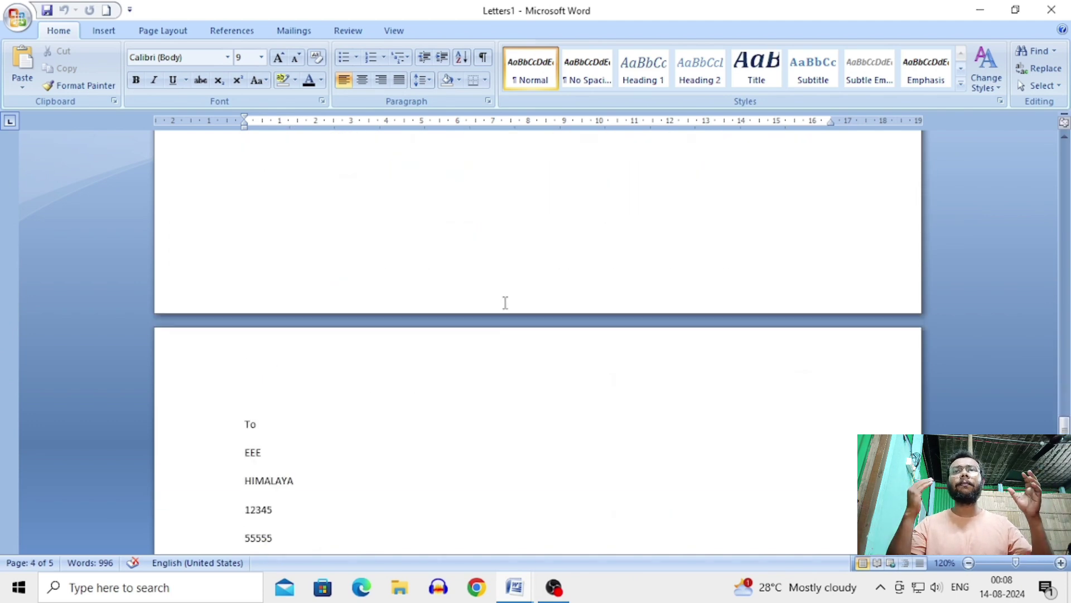
{"action": "scroll", "coordinate": [483, 437], "scroll_direction": "down", "scroll_amount": 5}
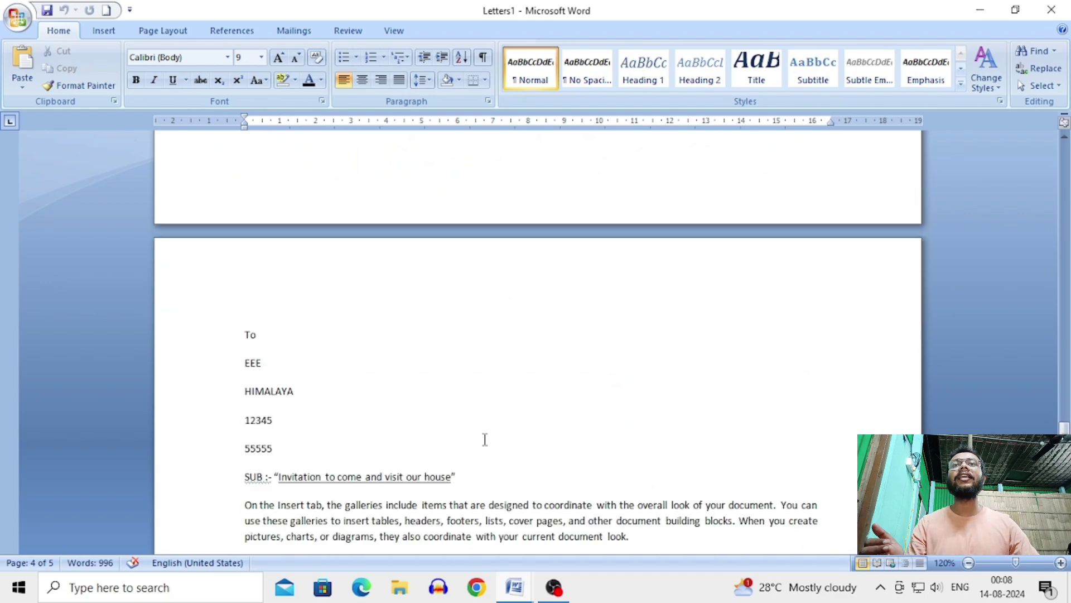
{"action": "scroll", "coordinate": [485, 439], "scroll_direction": "down", "scroll_amount": 12}
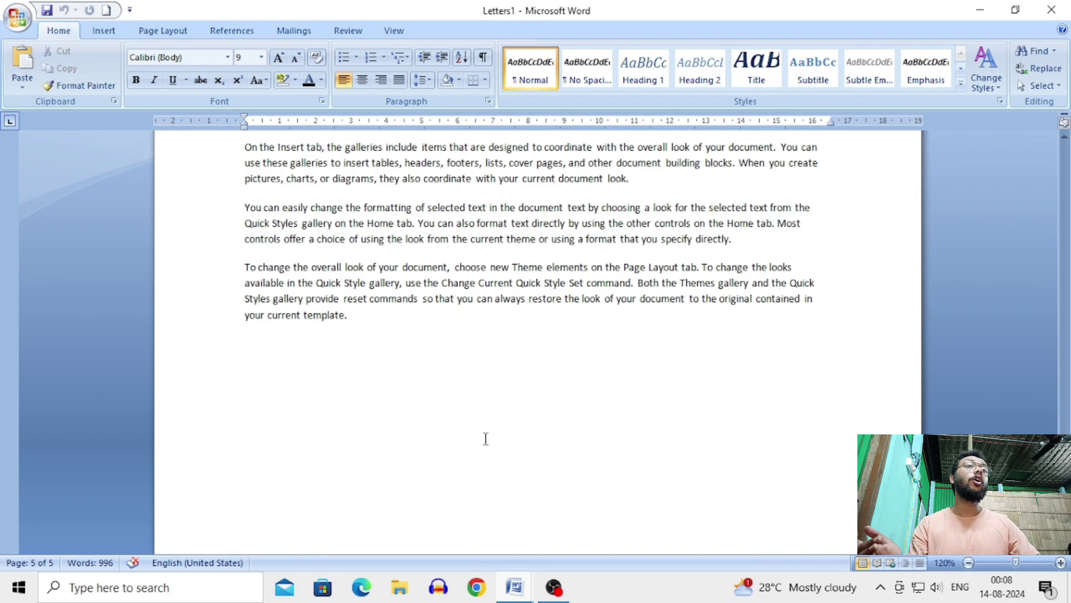
{"action": "scroll", "coordinate": [486, 439], "scroll_direction": "up", "scroll_amount": 20}
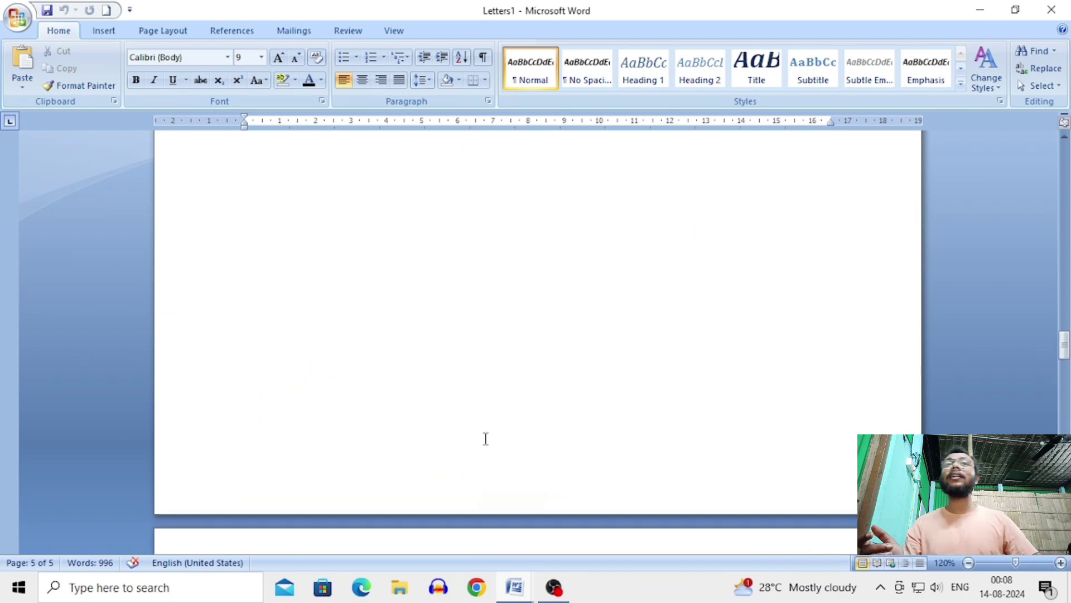
{"action": "scroll", "coordinate": [486, 438], "scroll_direction": "up", "scroll_amount": 5}
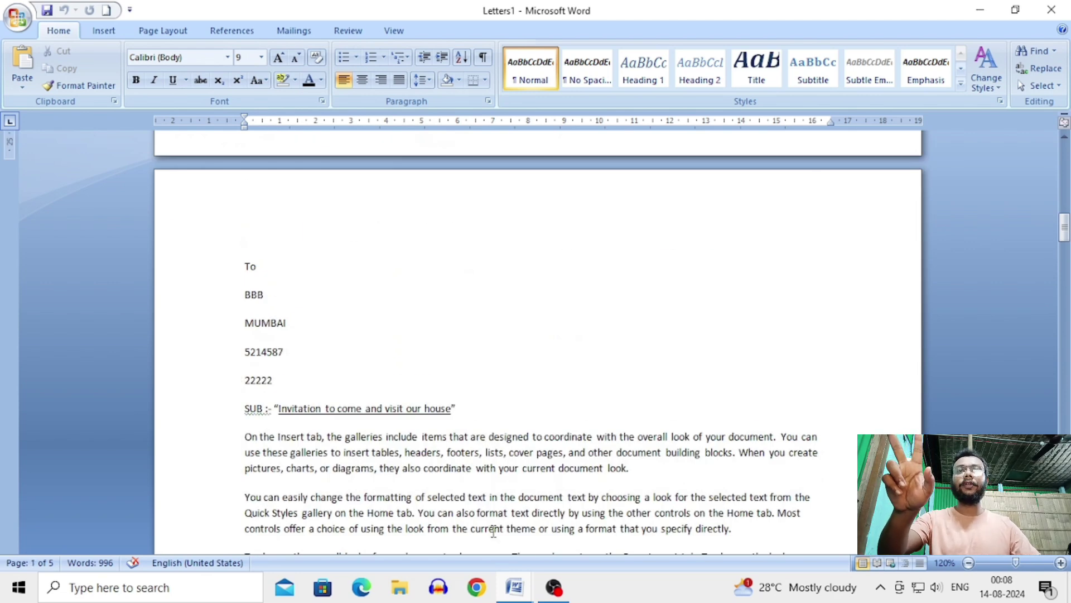
{"action": "mouse_move", "coordinate": [514, 587]}
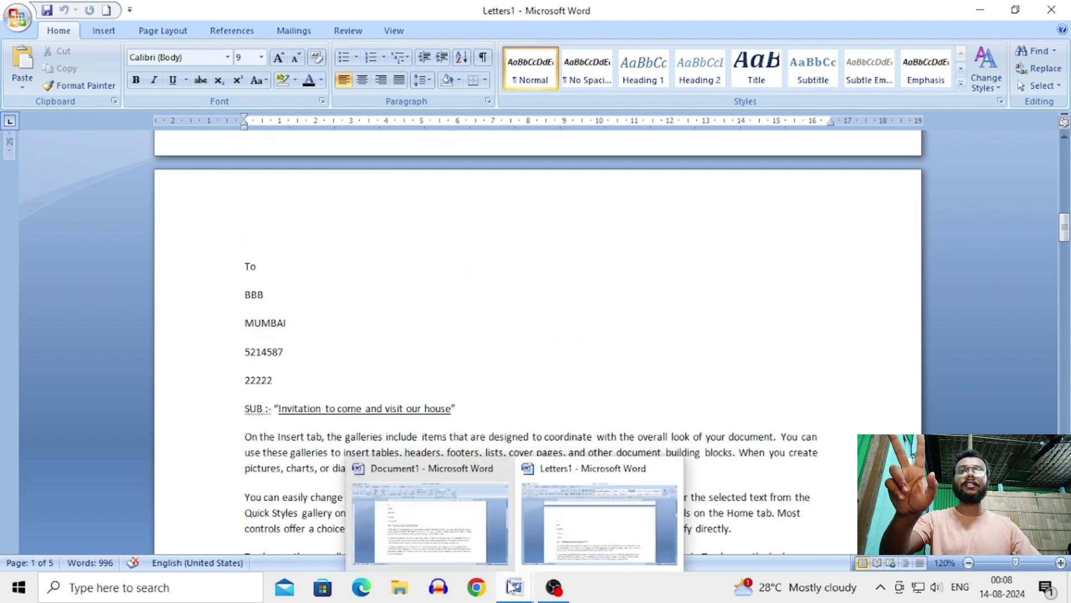
{"action": "left_click", "coordinate": [474, 545]}
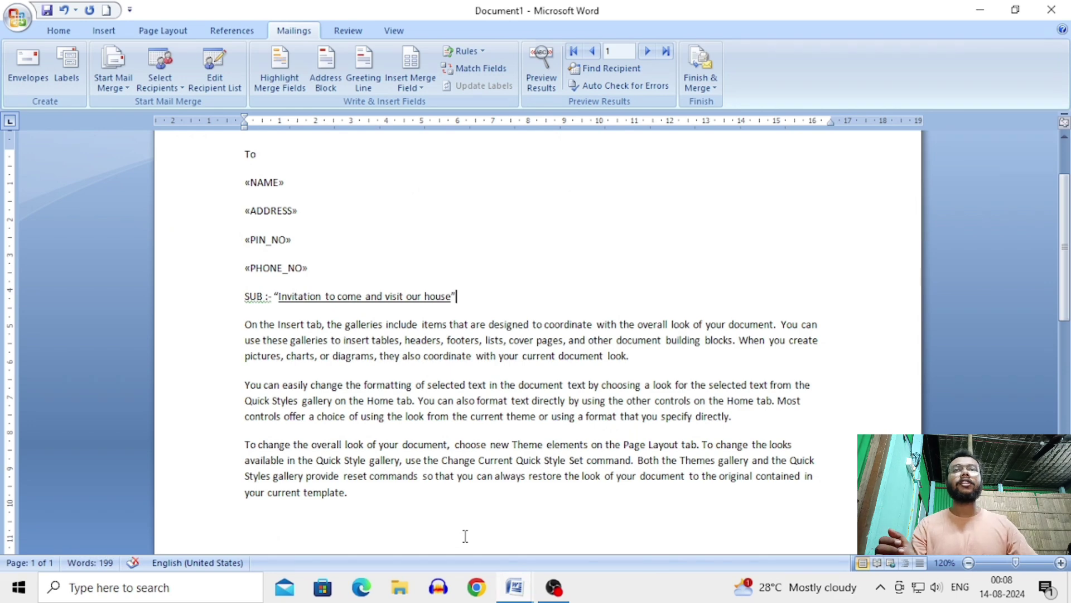
{"action": "mouse_move", "coordinate": [515, 584]}
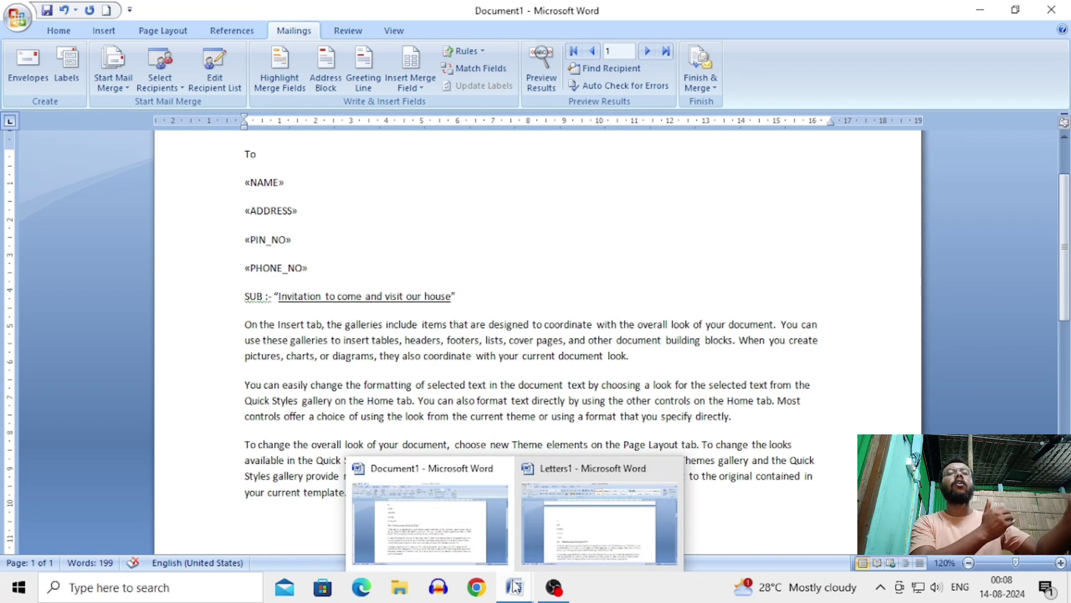
{"action": "left_click", "coordinate": [587, 534]}
{"action": "scroll", "coordinate": [310, 325], "scroll_direction": "up", "scroll_amount": 15}
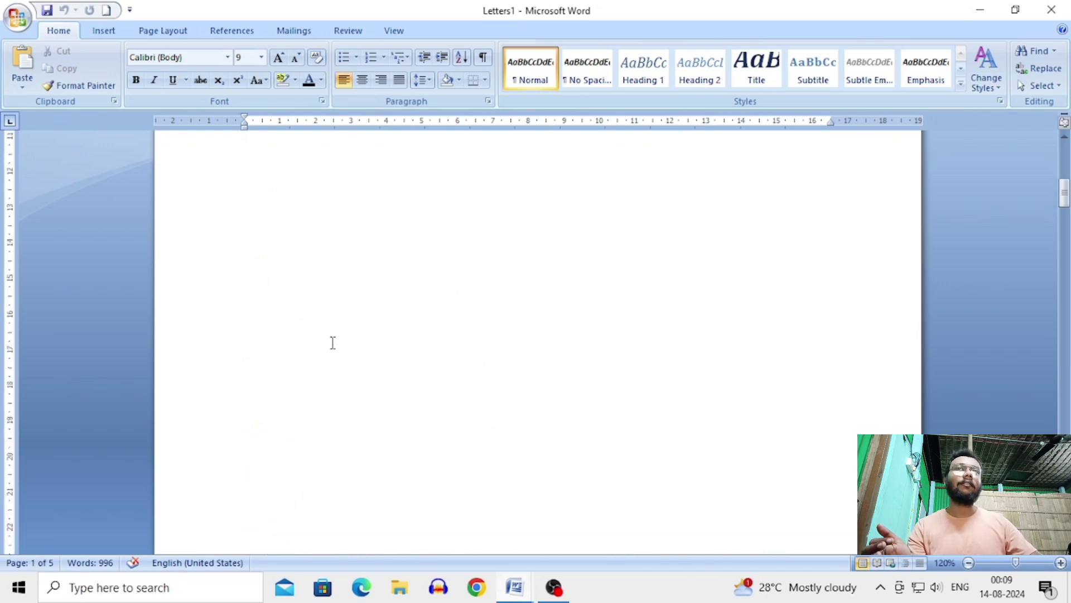
{"action": "mouse_move", "coordinate": [524, 589]}
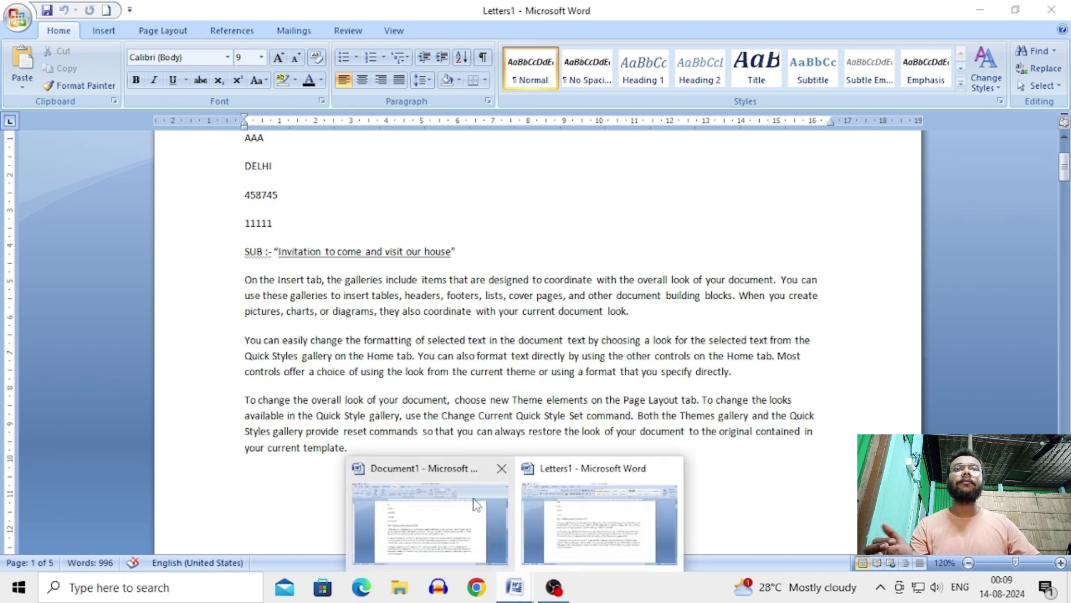
{"action": "left_click", "coordinate": [425, 563]}
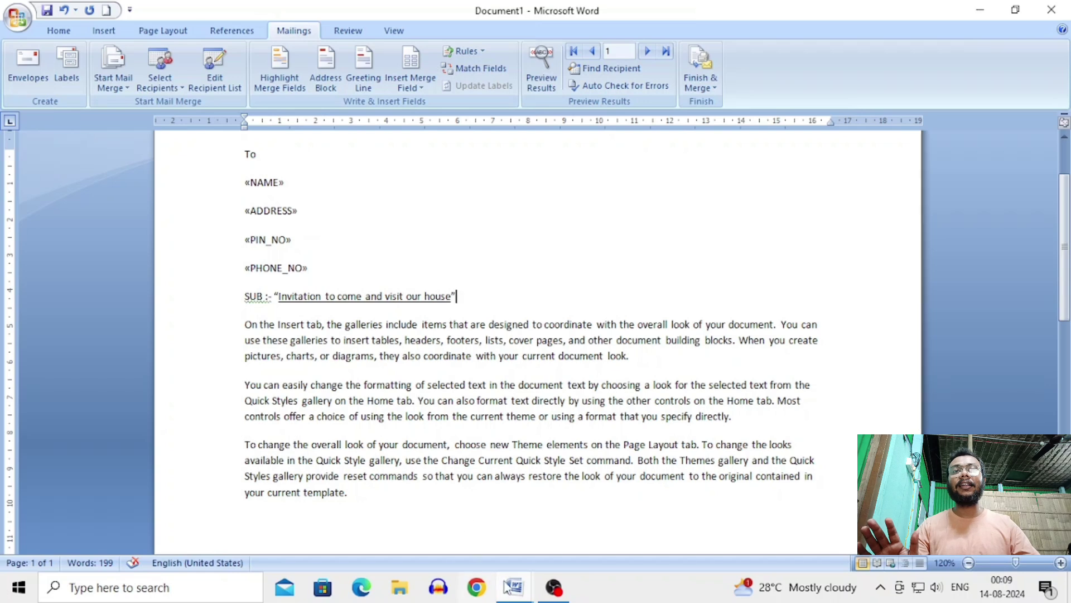
{"action": "mouse_move", "coordinate": [511, 587]}
{"action": "left_click", "coordinate": [547, 515]}
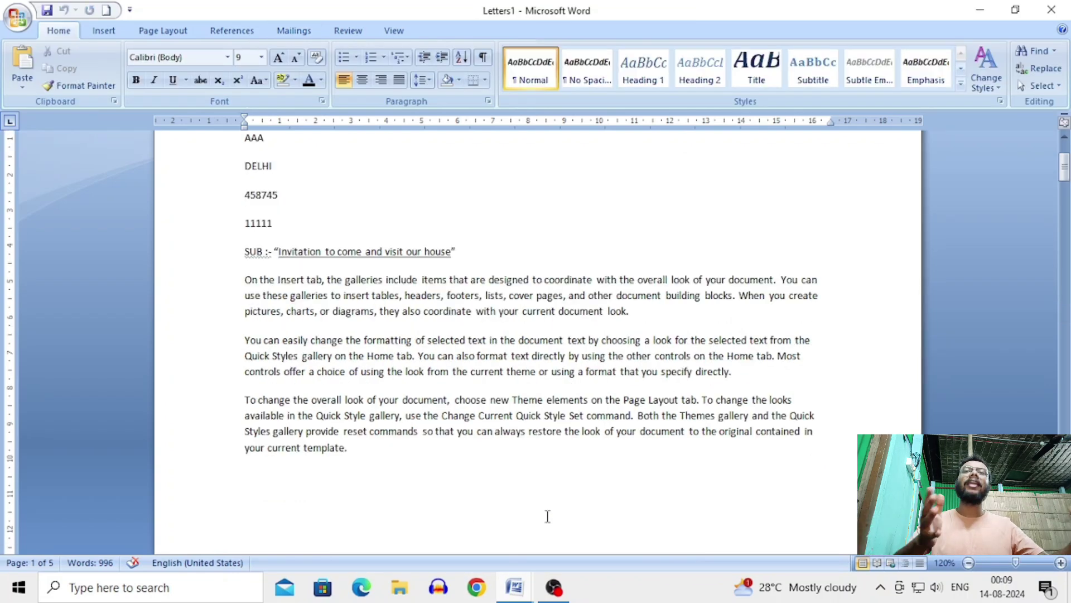
{"action": "scroll", "coordinate": [547, 515], "scroll_direction": "up", "scroll_amount": 4}
{"action": "scroll", "coordinate": [547, 516], "scroll_direction": "down", "scroll_amount": 10}
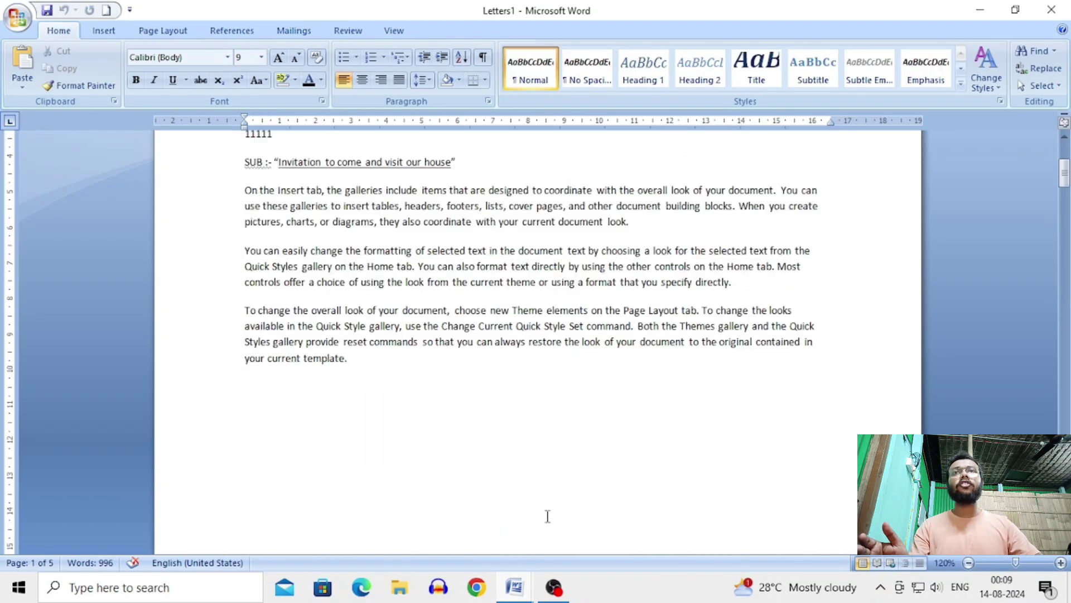
{"action": "scroll", "coordinate": [547, 515], "scroll_direction": "up", "scroll_amount": 10}
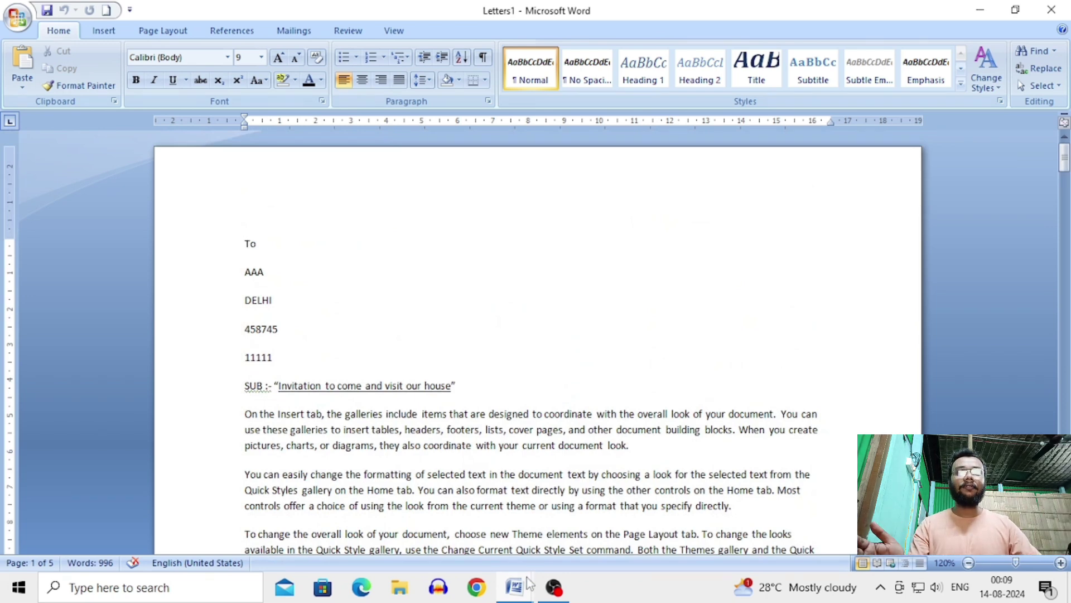
{"action": "mouse_move", "coordinate": [514, 587]}
{"action": "mouse_move", "coordinate": [487, 533]}
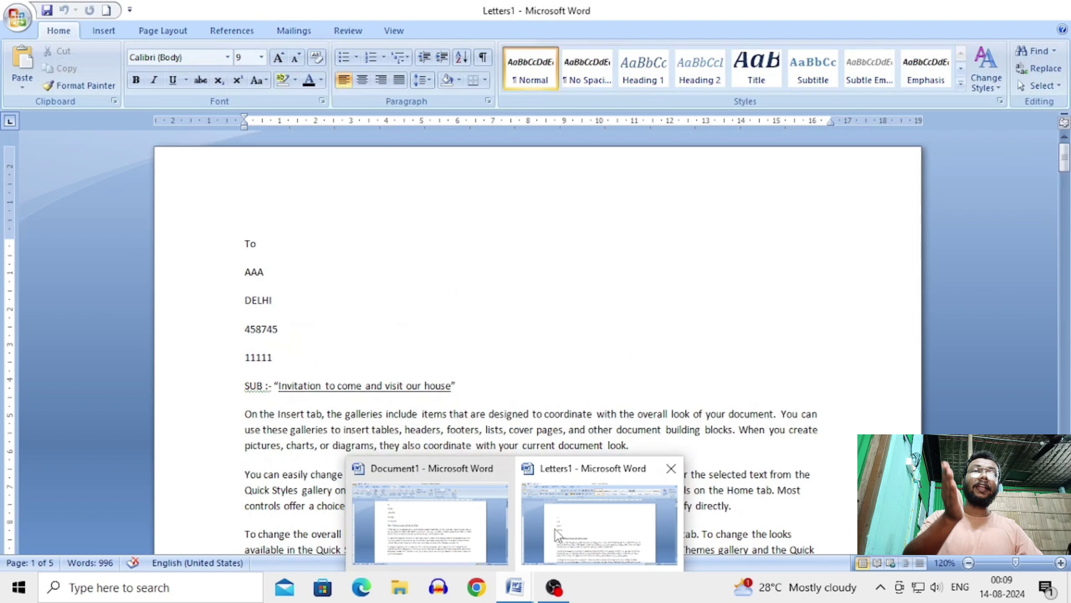
{"action": "left_click", "coordinate": [558, 528]}
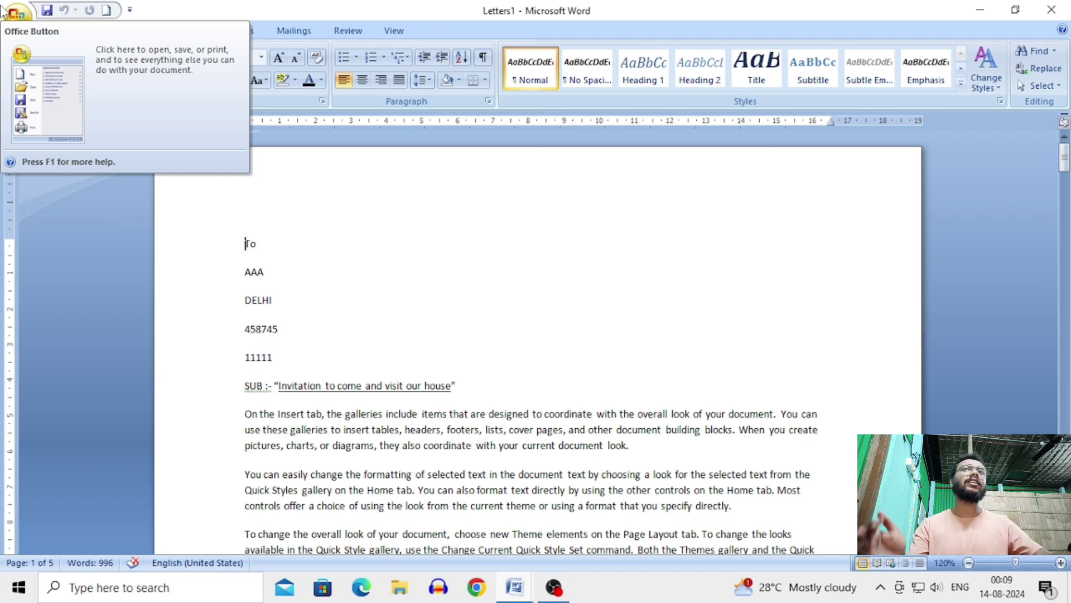
{"action": "left_click", "coordinate": [5, 11]}
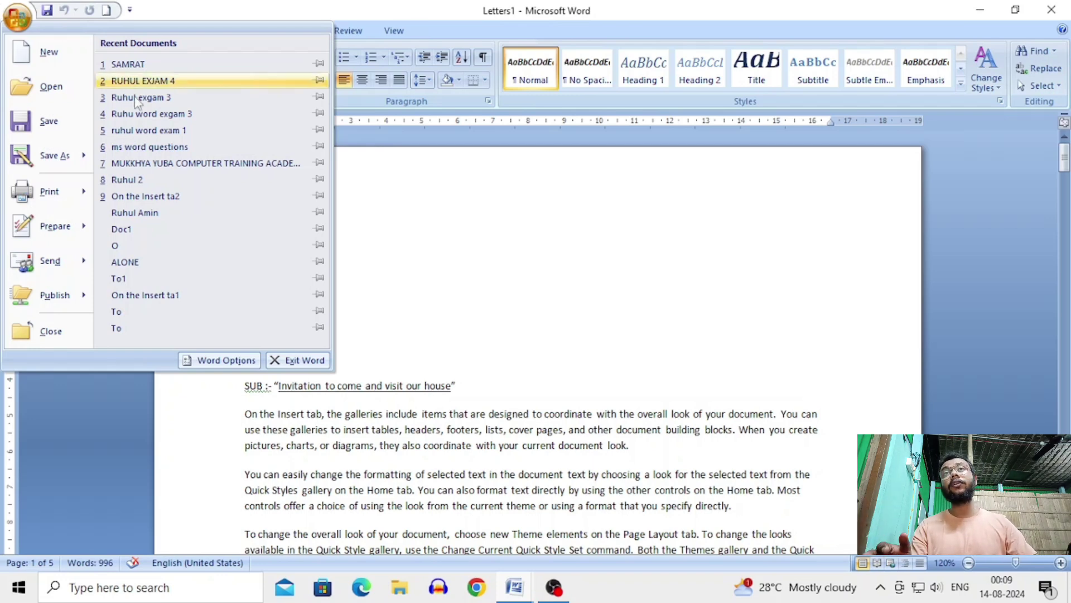
{"action": "left_click", "coordinate": [493, 260]}
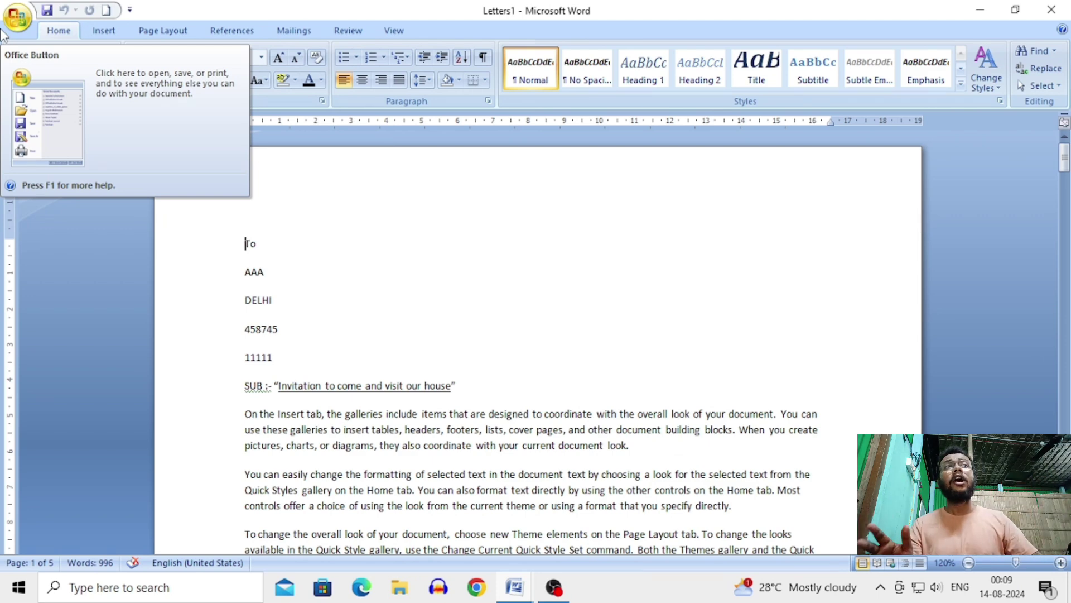
{"action": "scroll", "coordinate": [407, 306], "scroll_direction": "down", "scroll_amount": 20}
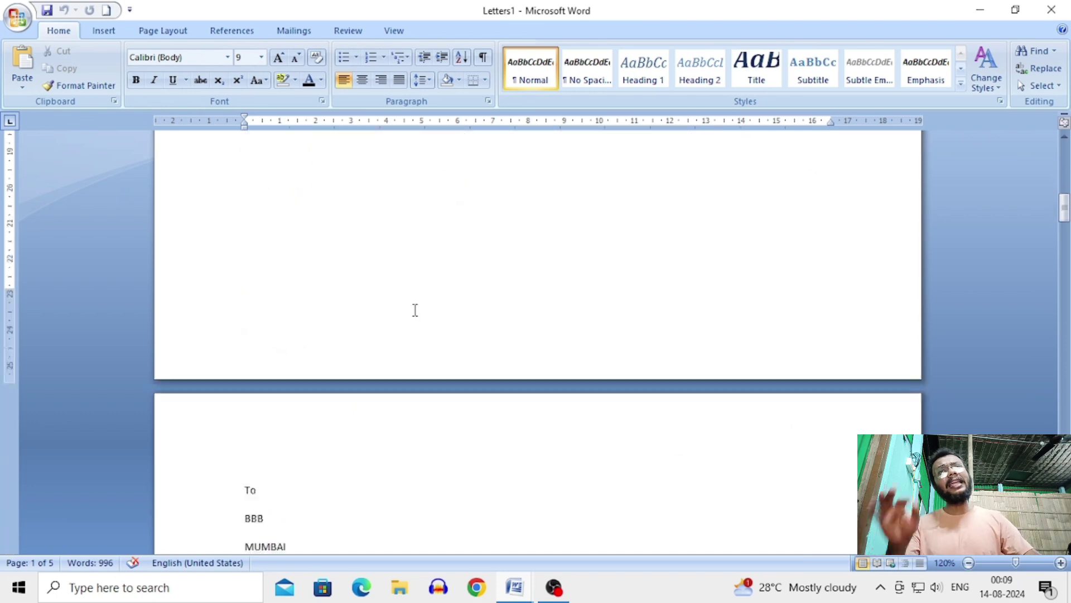
{"action": "scroll", "coordinate": [416, 310], "scroll_direction": "down", "scroll_amount": 15}
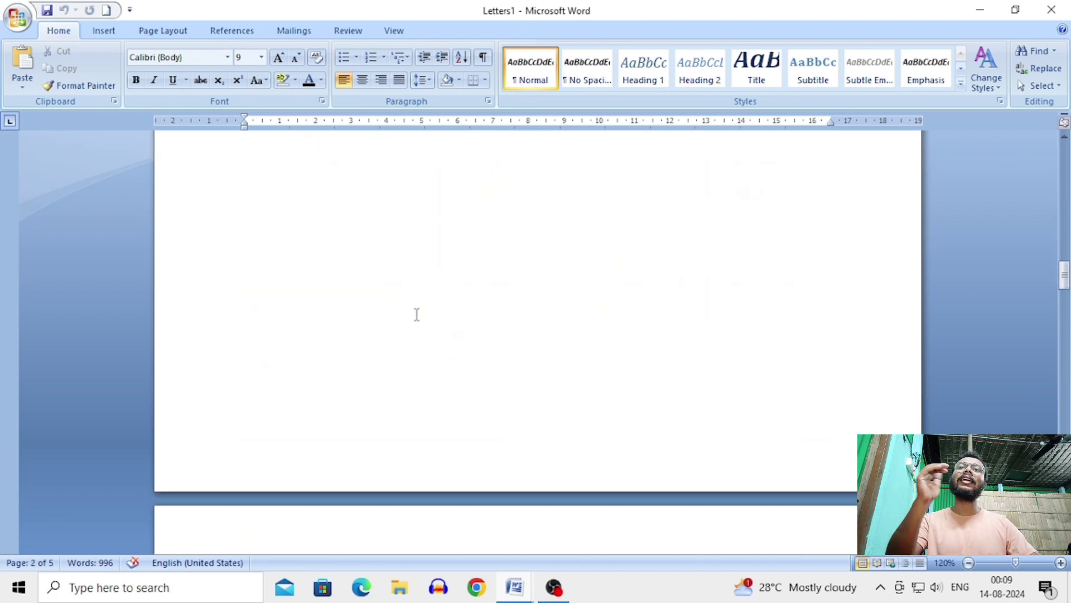
{"action": "scroll", "coordinate": [416, 314], "scroll_direction": "down", "scroll_amount": 5}
{"action": "scroll", "coordinate": [417, 315], "scroll_direction": "down", "scroll_amount": 8}
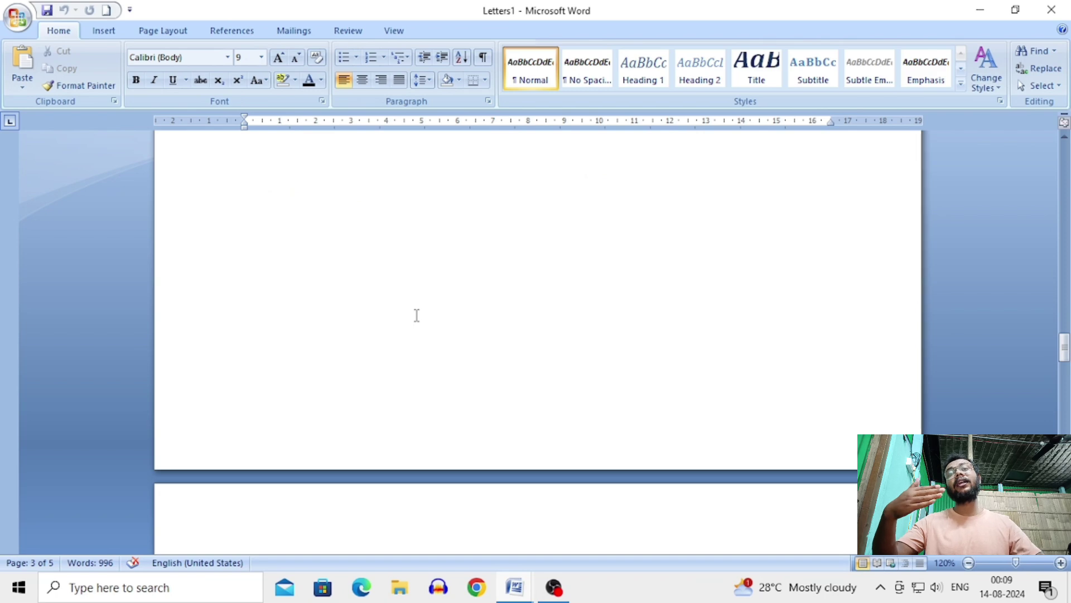
{"action": "scroll", "coordinate": [417, 315], "scroll_direction": "down", "scroll_amount": 4}
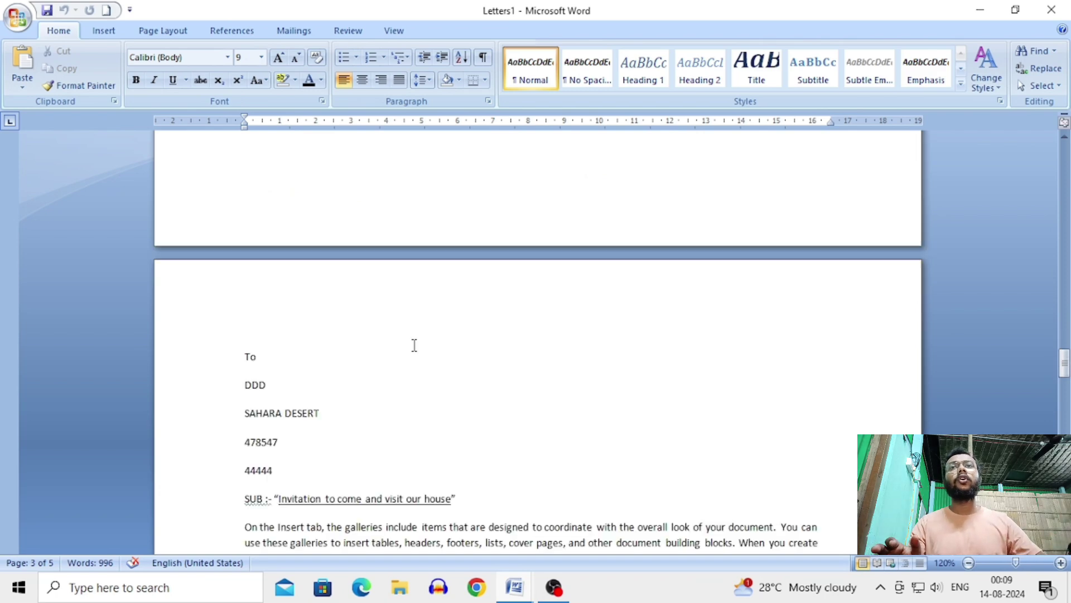
{"action": "scroll", "coordinate": [416, 330], "scroll_direction": "up", "scroll_amount": 10}
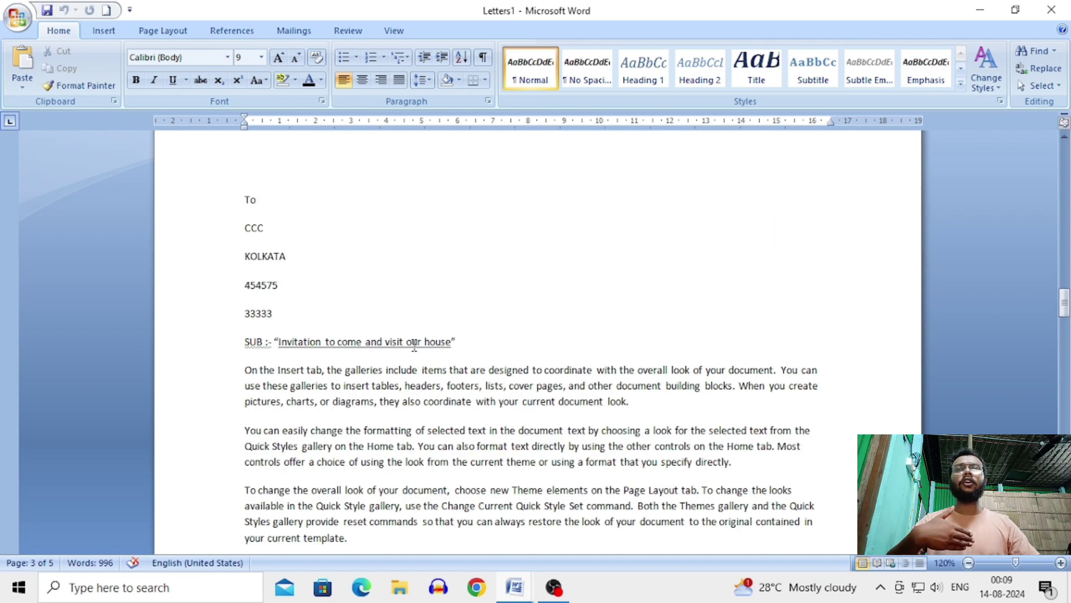
{"action": "scroll", "coordinate": [415, 346], "scroll_direction": "up", "scroll_amount": 6}
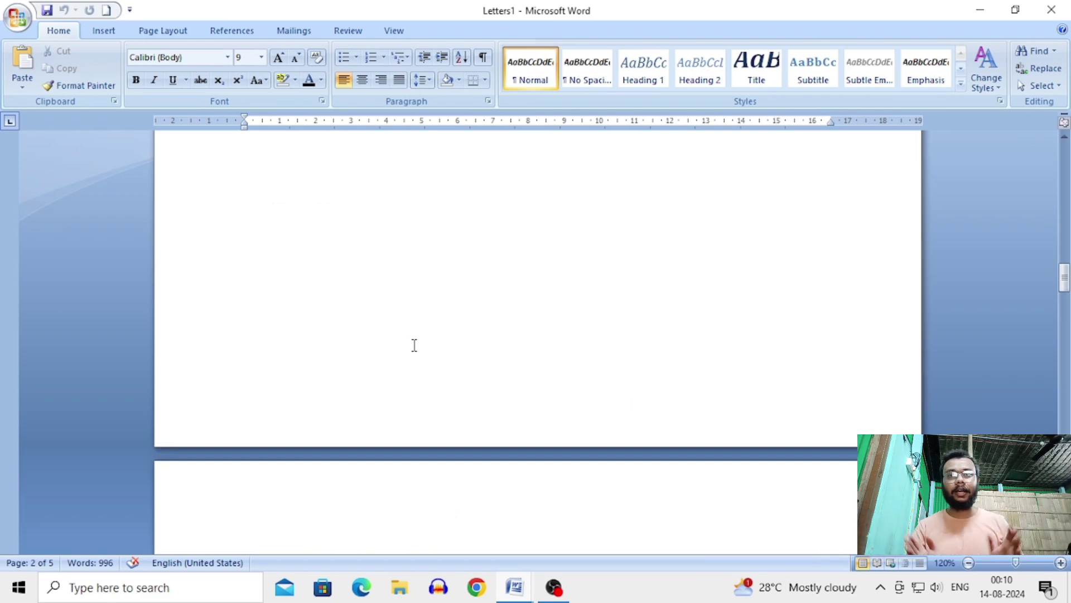
{"action": "scroll", "coordinate": [414, 345], "scroll_direction": "up", "scroll_amount": 1}
{"action": "scroll", "coordinate": [415, 343], "scroll_direction": "down", "scroll_amount": 8}
{"action": "scroll", "coordinate": [415, 340], "scroll_direction": "up", "scroll_amount": 3}
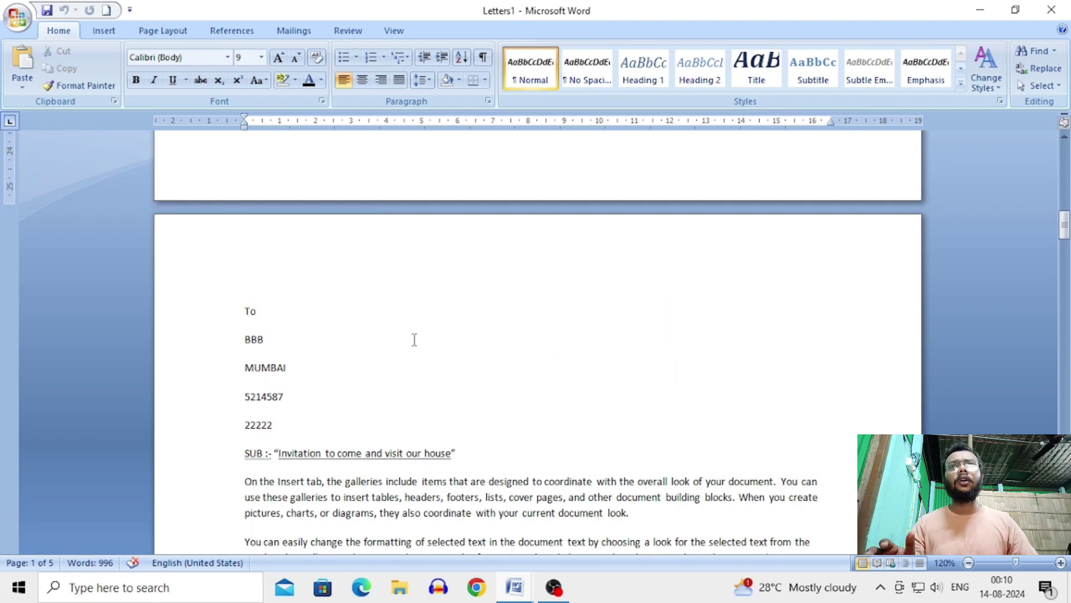
{"action": "scroll", "coordinate": [415, 339], "scroll_direction": "up", "scroll_amount": 15}
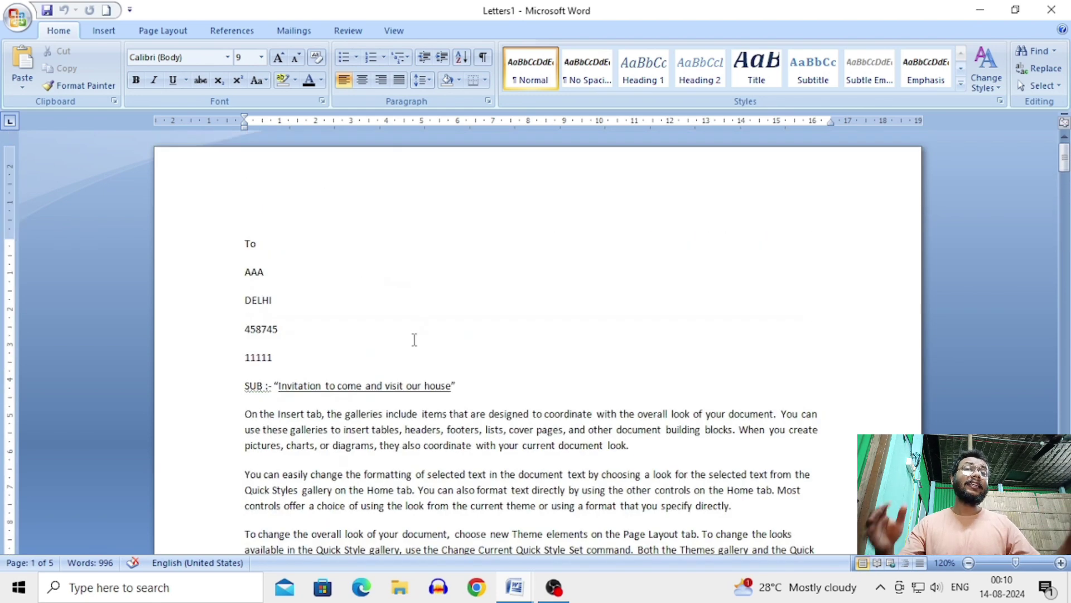
{"action": "scroll", "coordinate": [415, 340], "scroll_direction": "down", "scroll_amount": 20}
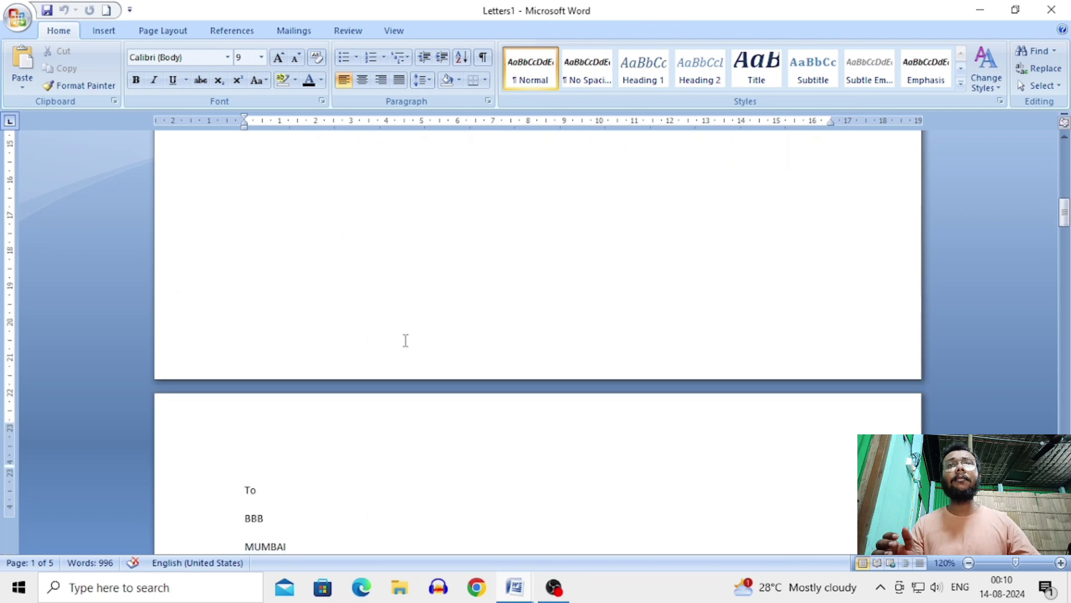
{"action": "scroll", "coordinate": [405, 341], "scroll_direction": "up", "scroll_amount": 20}
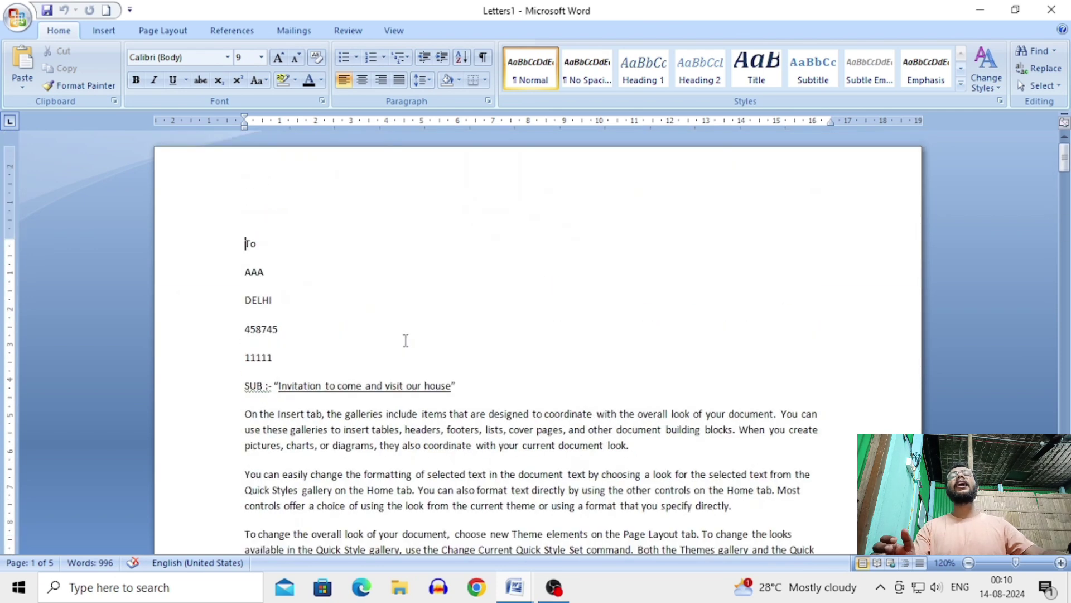